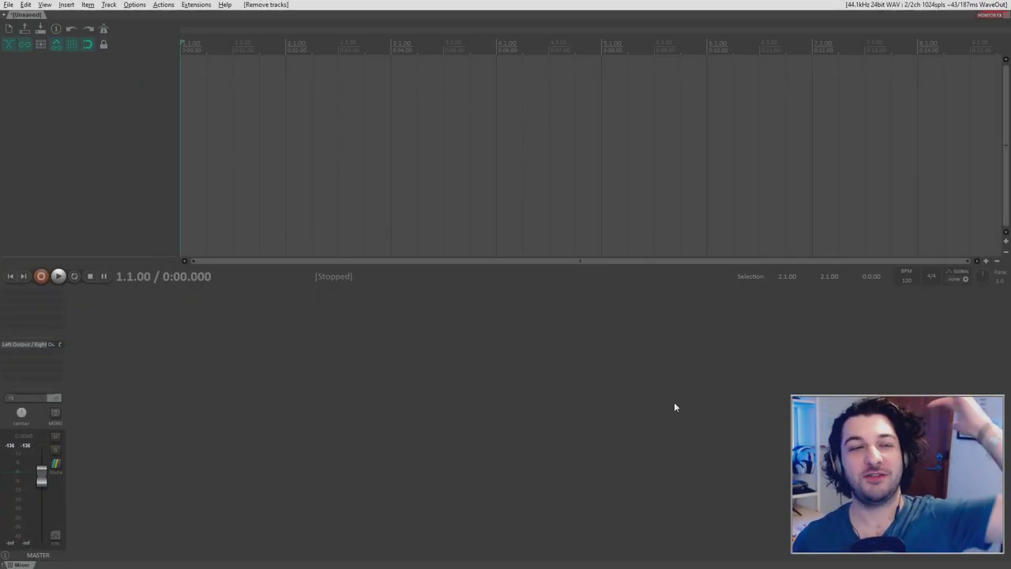
Step: Insert a new virtual instrument track with the SQ8L synth using the A045 MOOGLEAD preset
{"action": "right_click", "coordinate": [93, 124]}
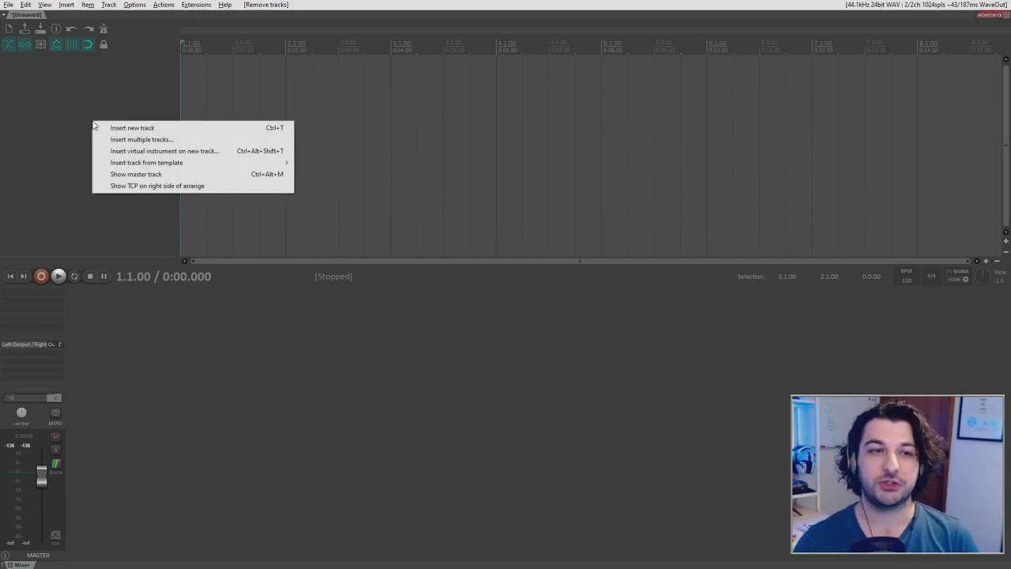
{"action": "left_click", "coordinate": [154, 153]}
{"action": "type", "text": "sq"}
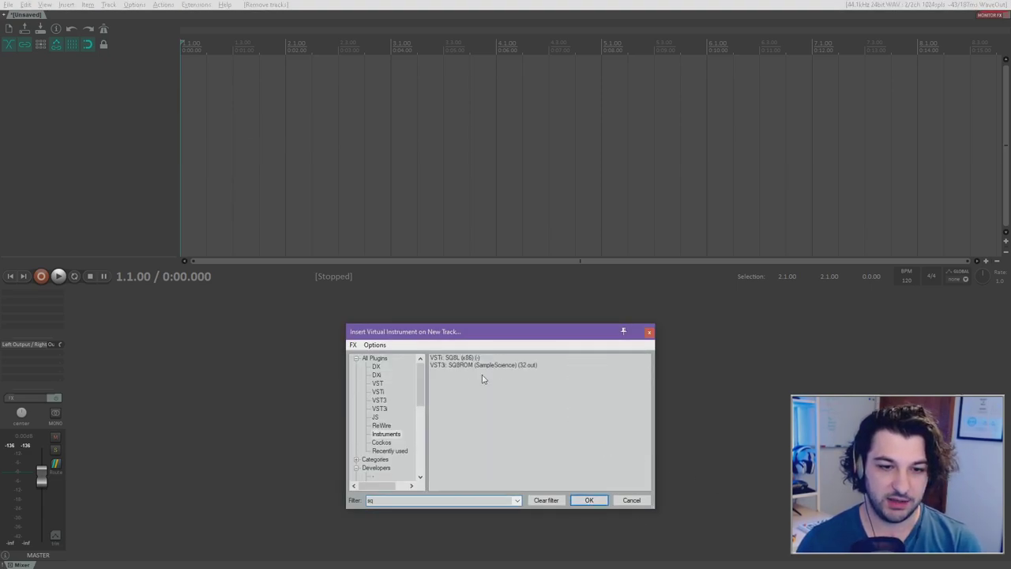
{"action": "double_click", "coordinate": [463, 359]}
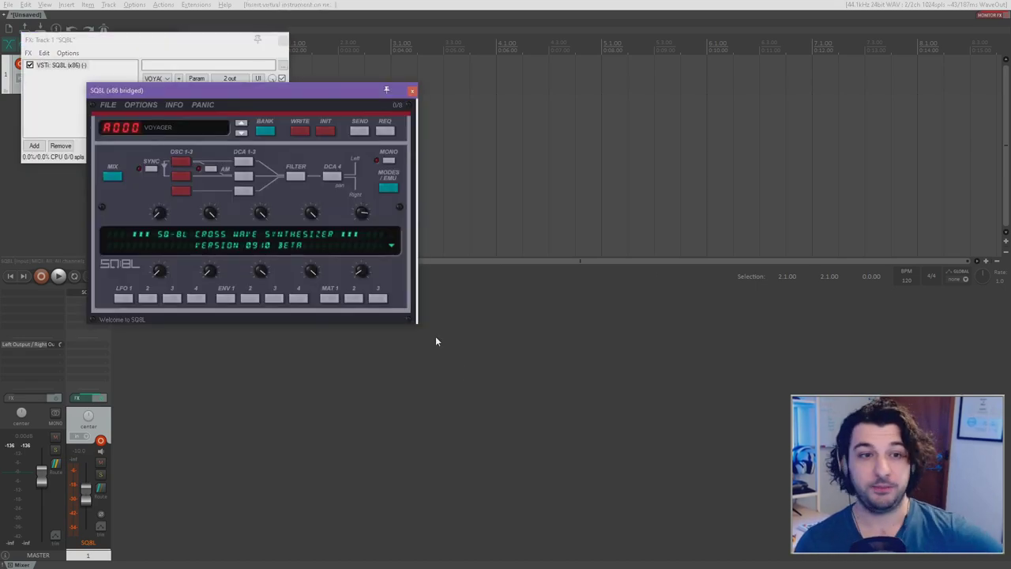
{"action": "left_click", "coordinate": [175, 128]}
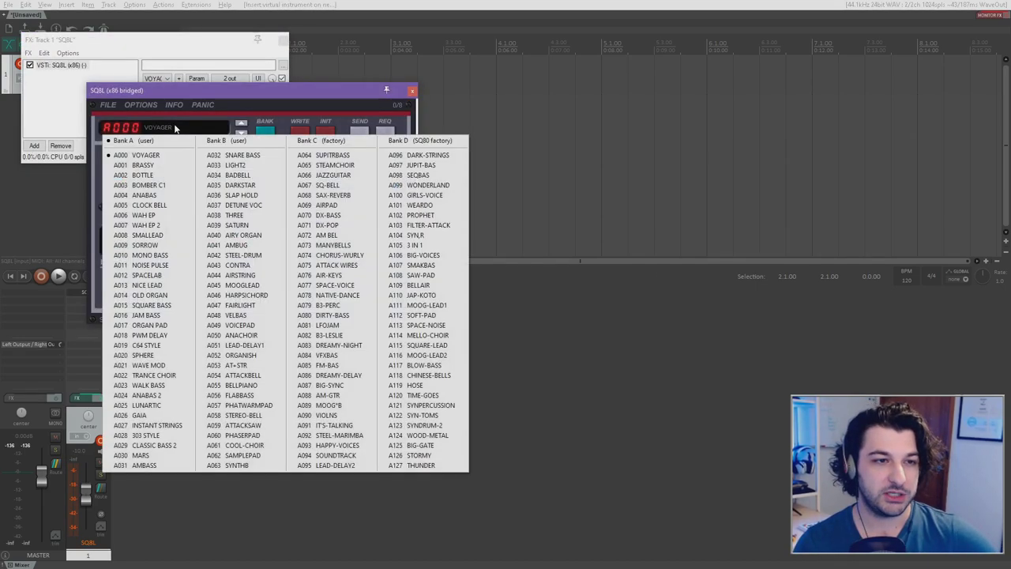
{"action": "left_click", "coordinate": [241, 285]}
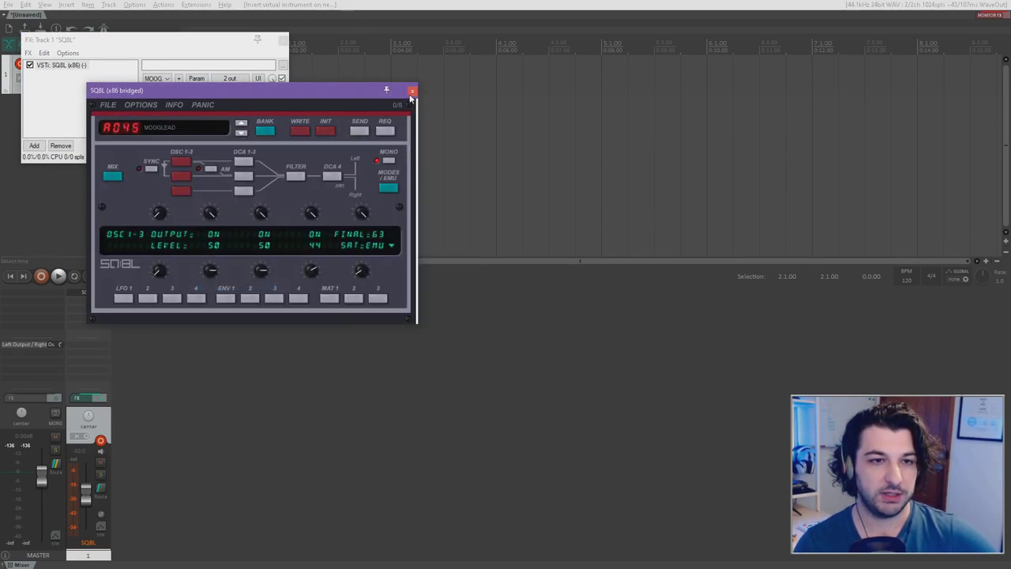
{"action": "left_click", "coordinate": [412, 90]}
{"action": "left_click", "coordinate": [286, 38]}
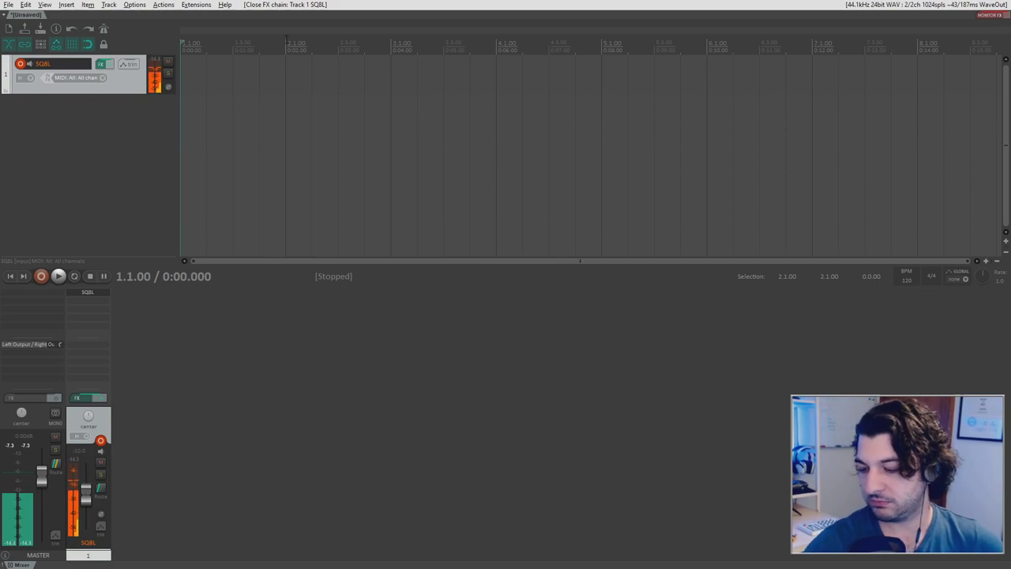
Step: Duplicate the SQ8L track, name the two tracks INST 1 and INST 2, and disarm INST 2's recording
{"action": "right_click", "coordinate": [117, 77]}
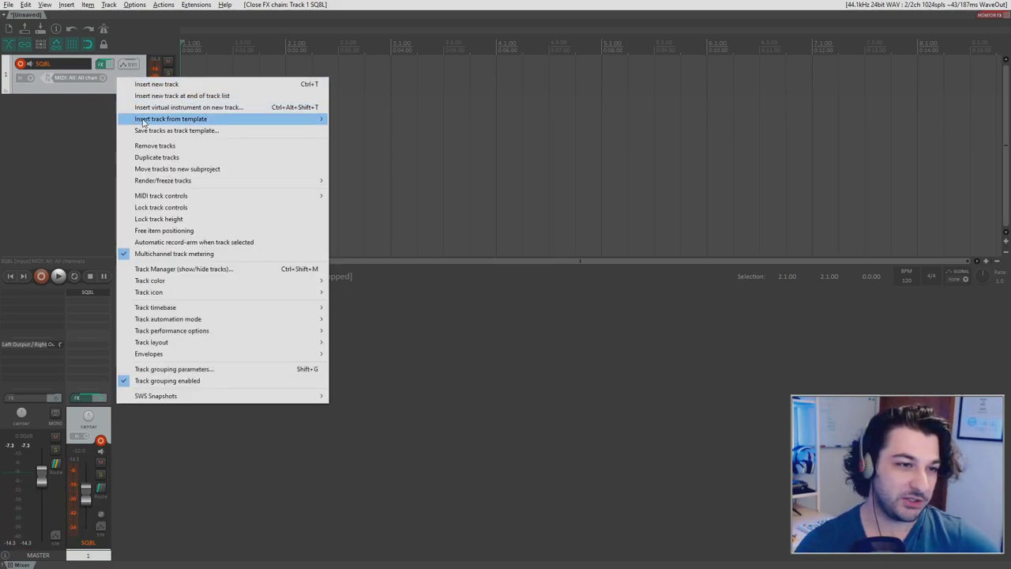
{"action": "left_click", "coordinate": [139, 155]}
{"action": "double_click", "coordinate": [59, 64]}
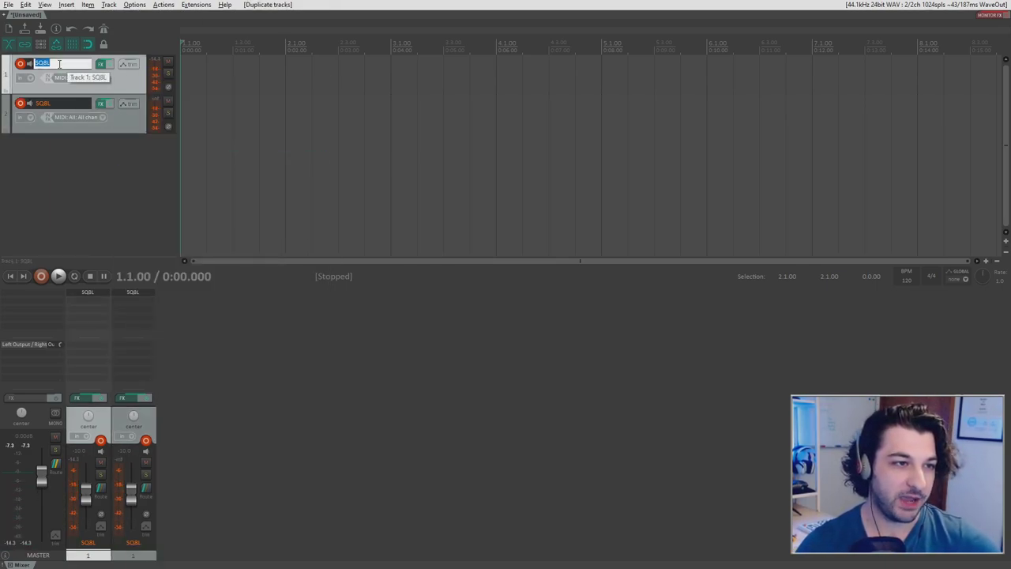
{"action": "type", "text": "INST 1"}
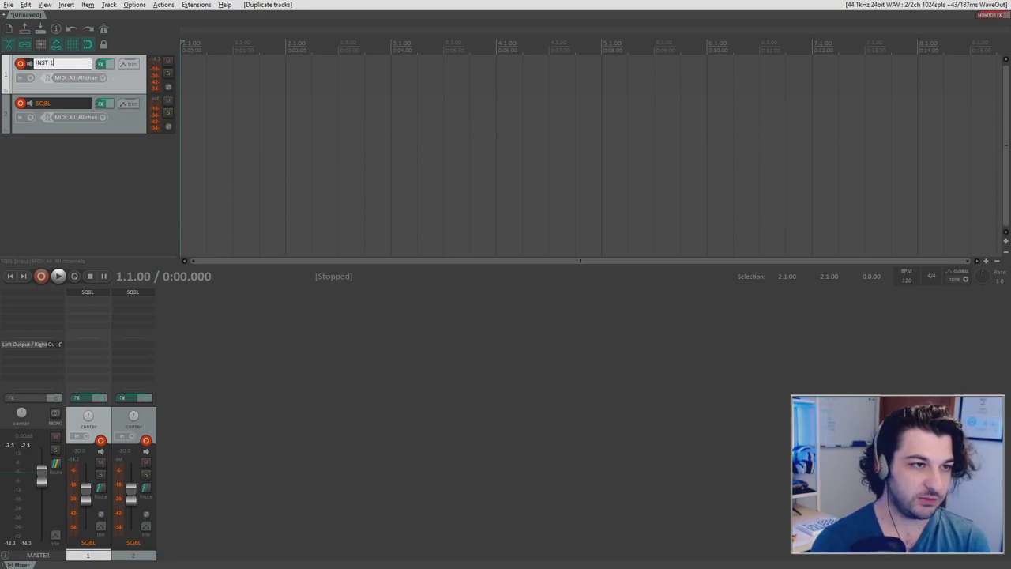
{"action": "key", "text": "Return"}
{"action": "double_click", "coordinate": [60, 106]}
{"action": "type", "text": "INST 2"}
{"action": "key", "text": "Return"}
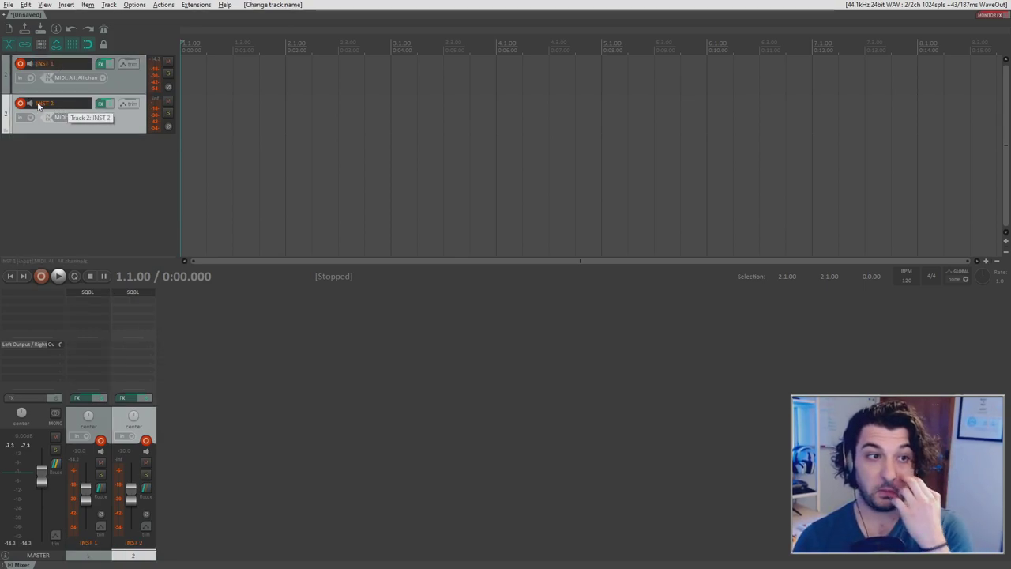
{"action": "left_click", "coordinate": [21, 64]}
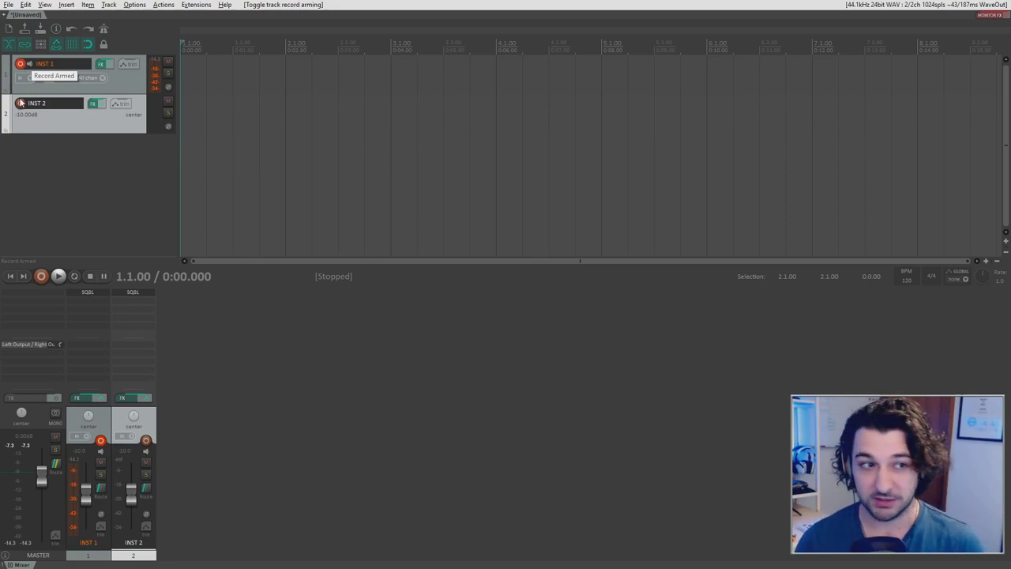
Step: Insert an empty track above INST 1 and nest INST 1 inside it as a folder child
{"action": "right_click", "coordinate": [51, 162]}
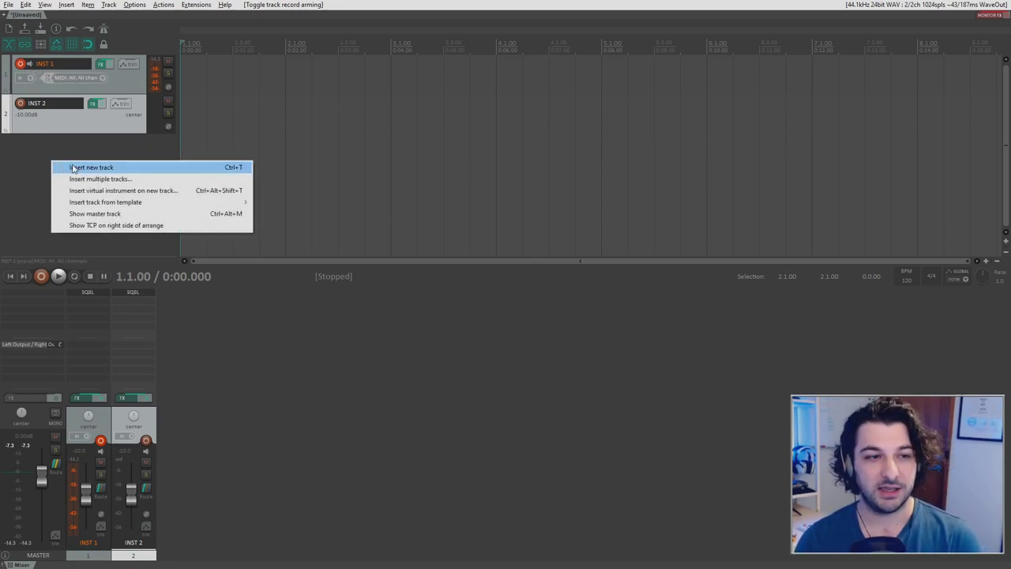
{"action": "left_click", "coordinate": [32, 159]}
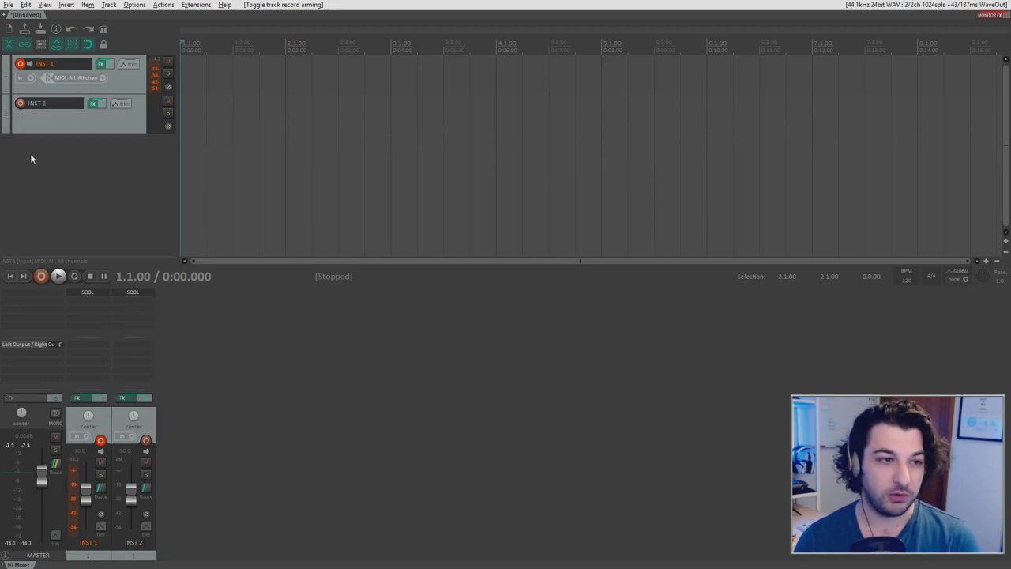
{"action": "key", "text": "ctrl+t"}
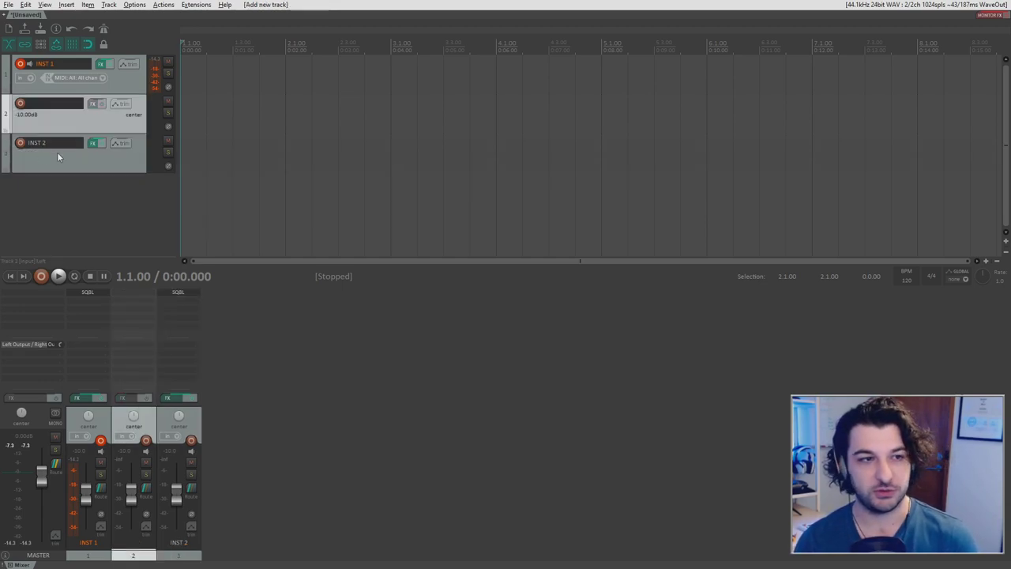
{"action": "left_click_drag", "start_coordinate": [116, 122], "coordinate": [111, 62]}
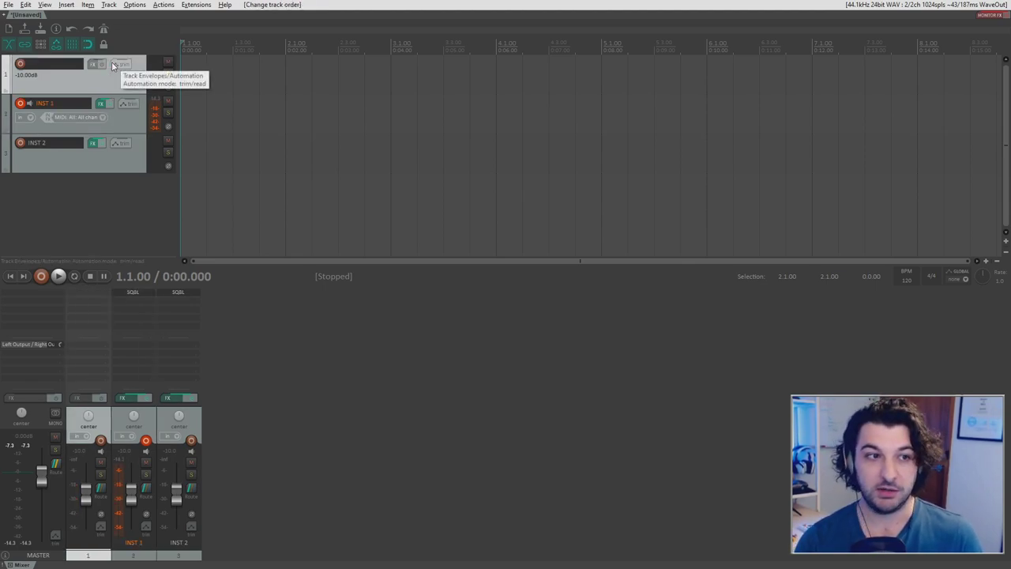
{"action": "left_click", "coordinate": [127, 124]}
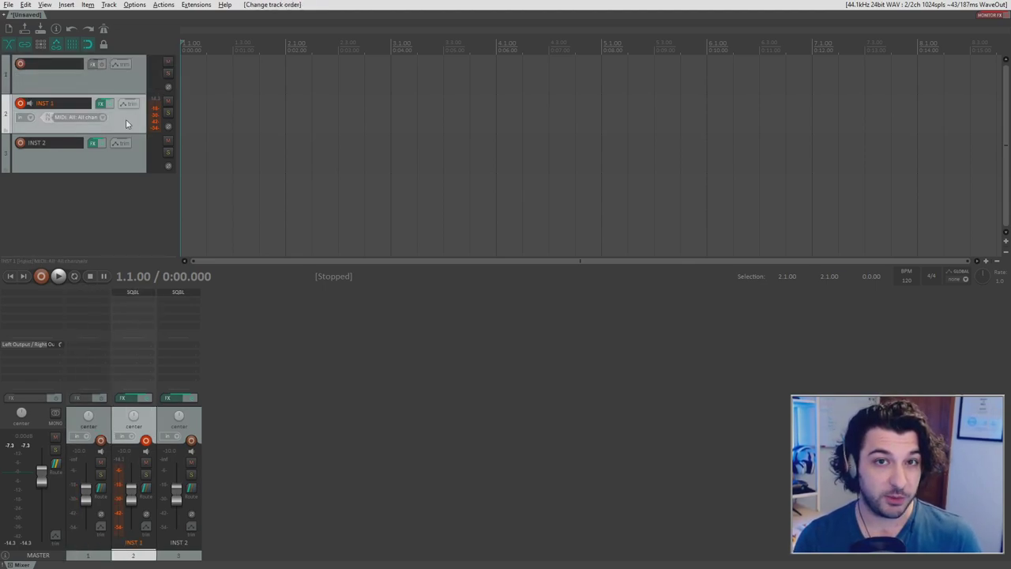
{"action": "left_click_drag", "start_coordinate": [125, 119], "coordinate": [128, 90]}
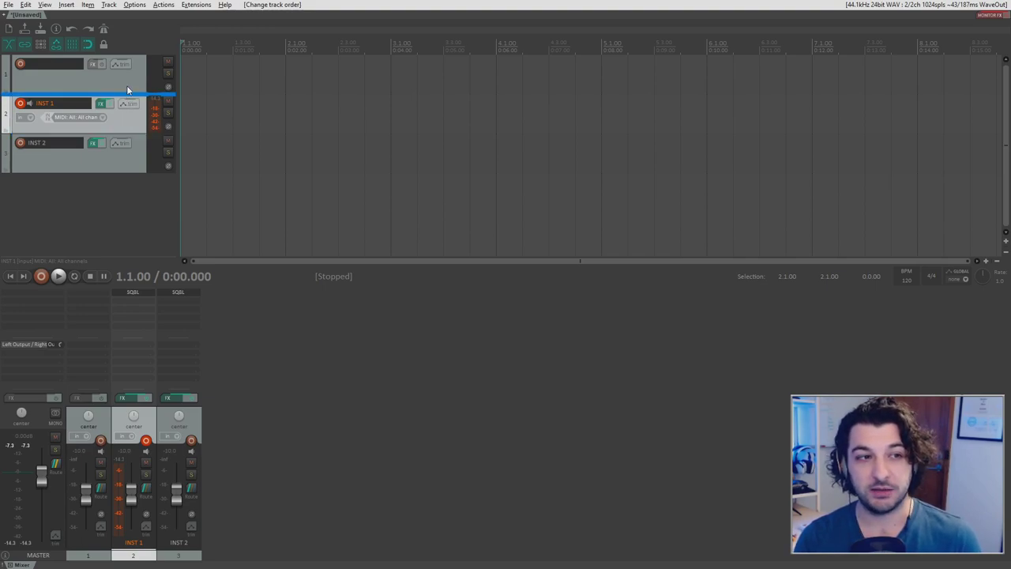
{"action": "left_click_drag", "start_coordinate": [127, 89], "coordinate": [125, 69]}
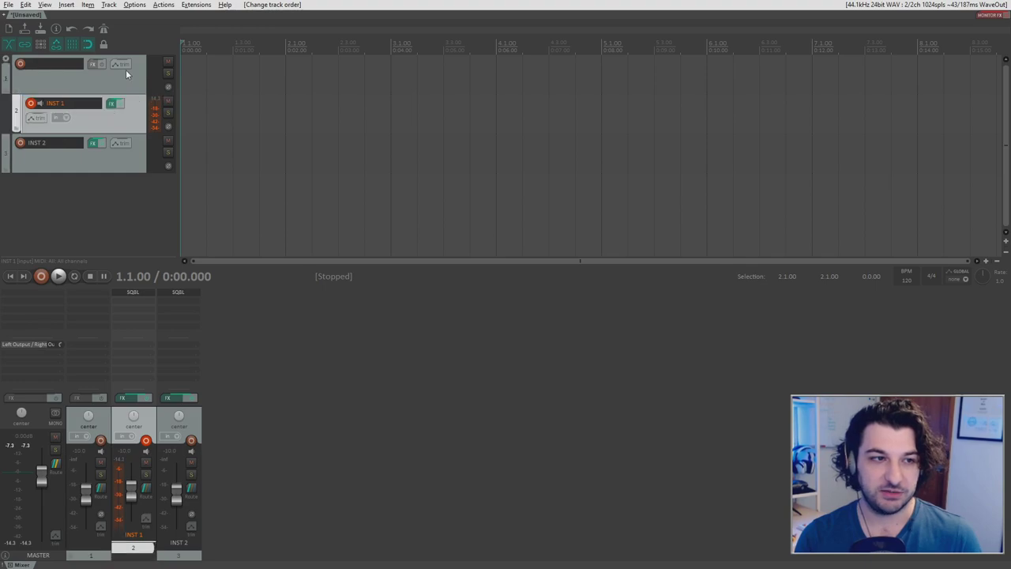
Step: Name the top folder track FOLDER
{"action": "left_click", "coordinate": [64, 64]}
{"action": "type", "text": "FOLDER"}
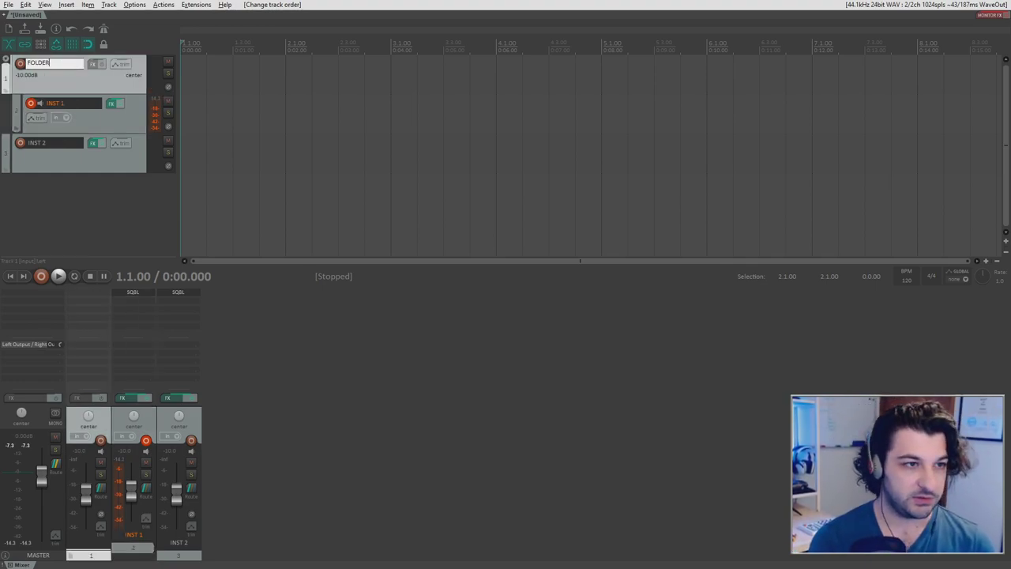
{"action": "key", "text": "Return"}
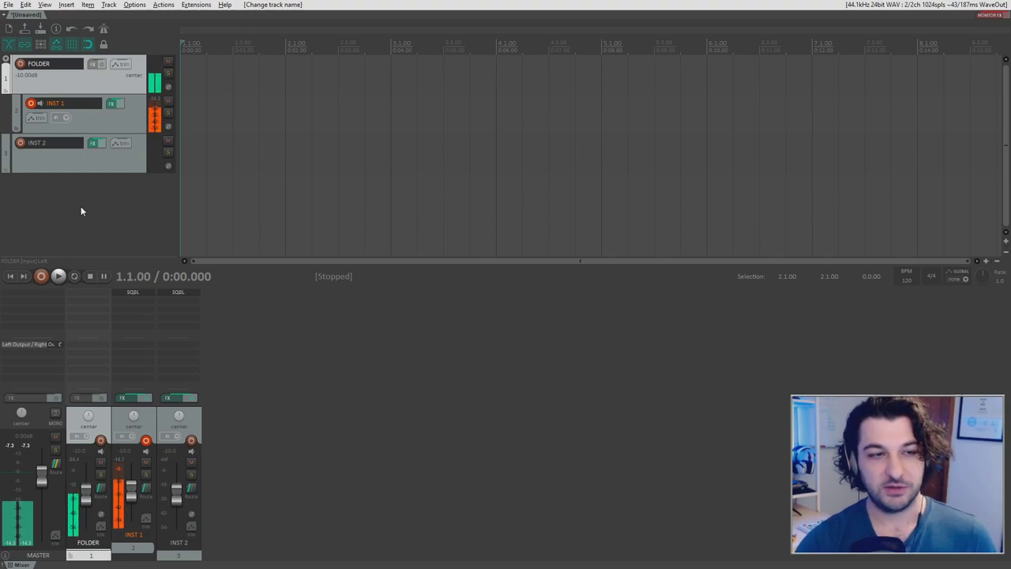
{"action": "left_click", "coordinate": [132, 80]}
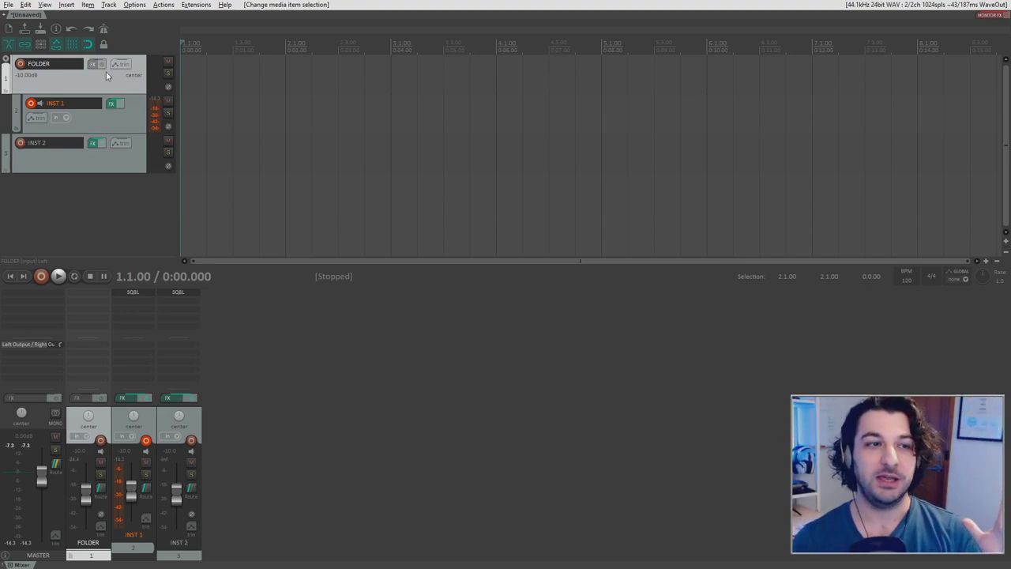
{"action": "left_click", "coordinate": [132, 112]}
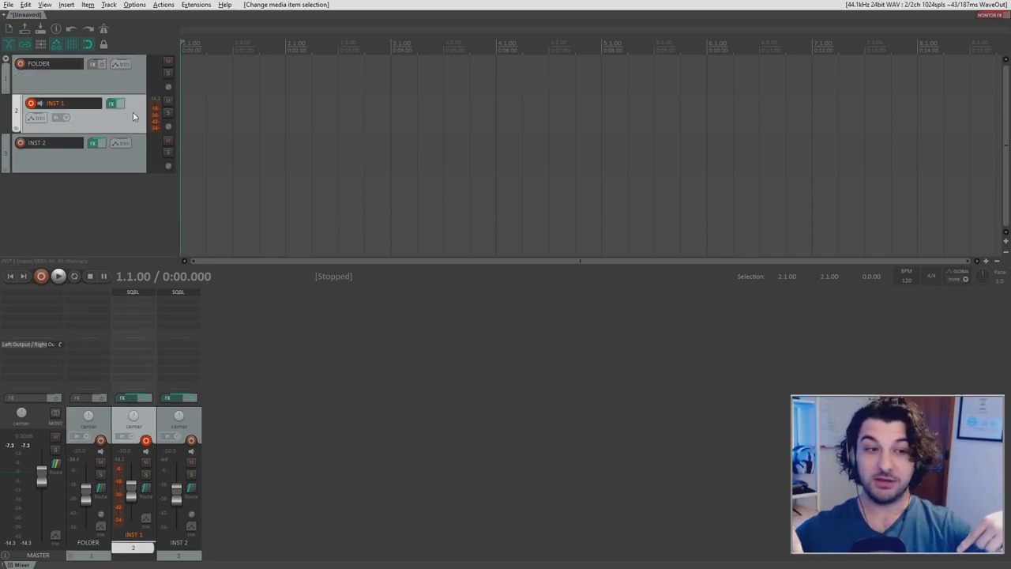
{"action": "mouse_move", "coordinate": [40, 491]}
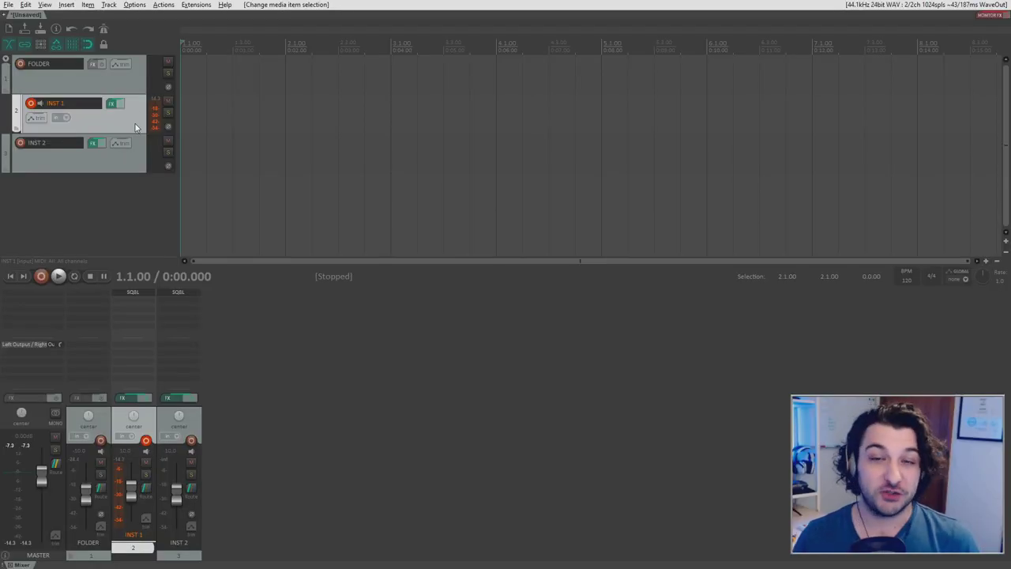
{"action": "left_click", "coordinate": [377, 471]}
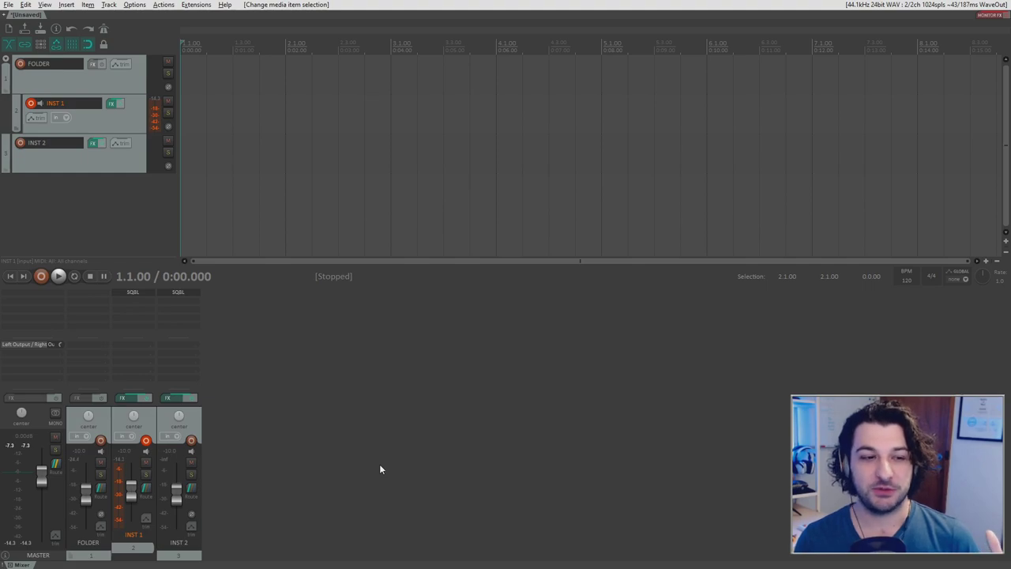
{"action": "mouse_move", "coordinate": [133, 495]}
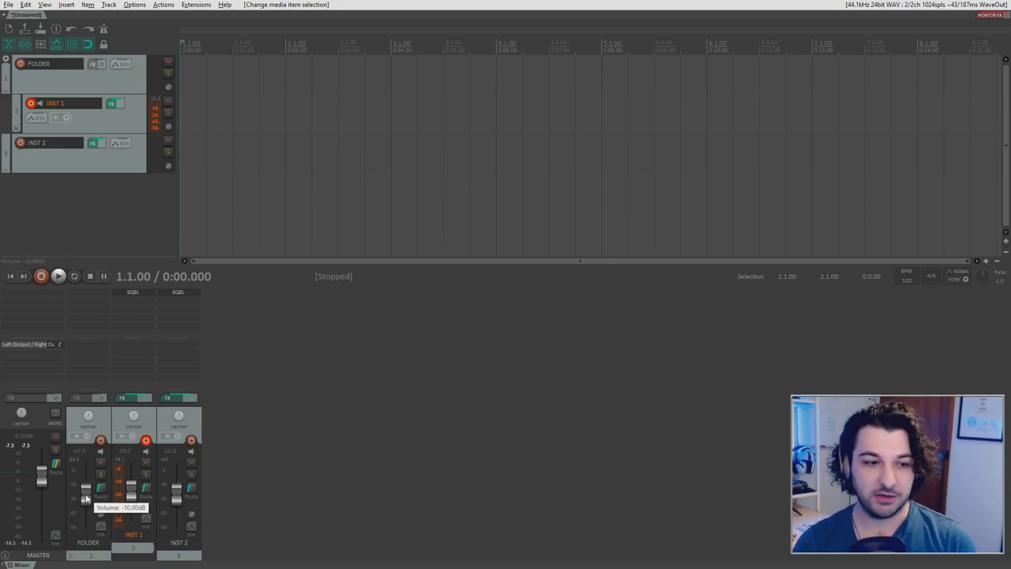
Step: Raise the FOLDER fader to 0 dB, then move INST 1 out above FOLDER and back into it
{"action": "left_click_drag", "start_coordinate": [85, 498], "coordinate": [87, 488]}
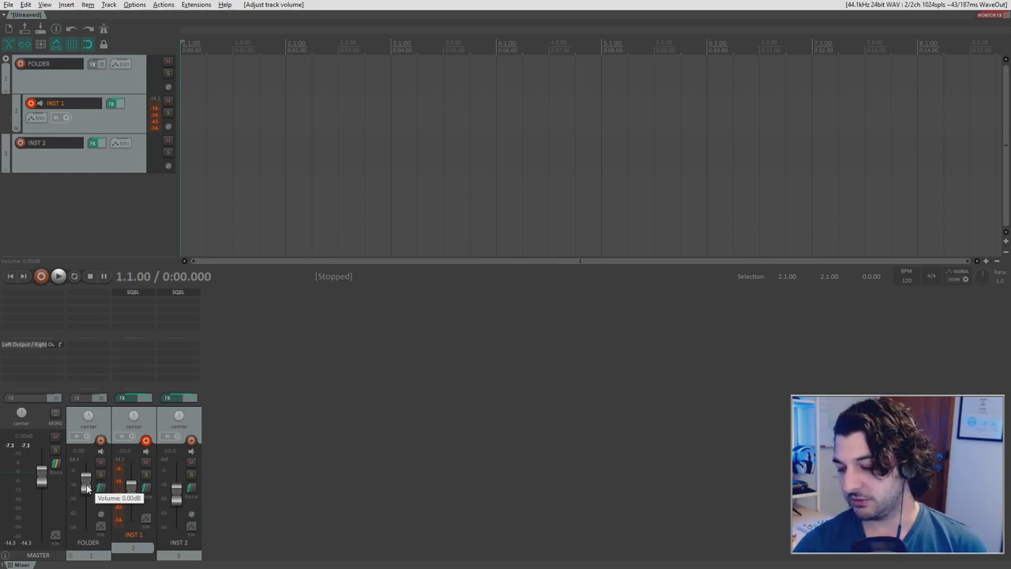
{"action": "left_click", "coordinate": [130, 121]}
{"action": "left_click_drag", "start_coordinate": [130, 119], "coordinate": [123, 65]}
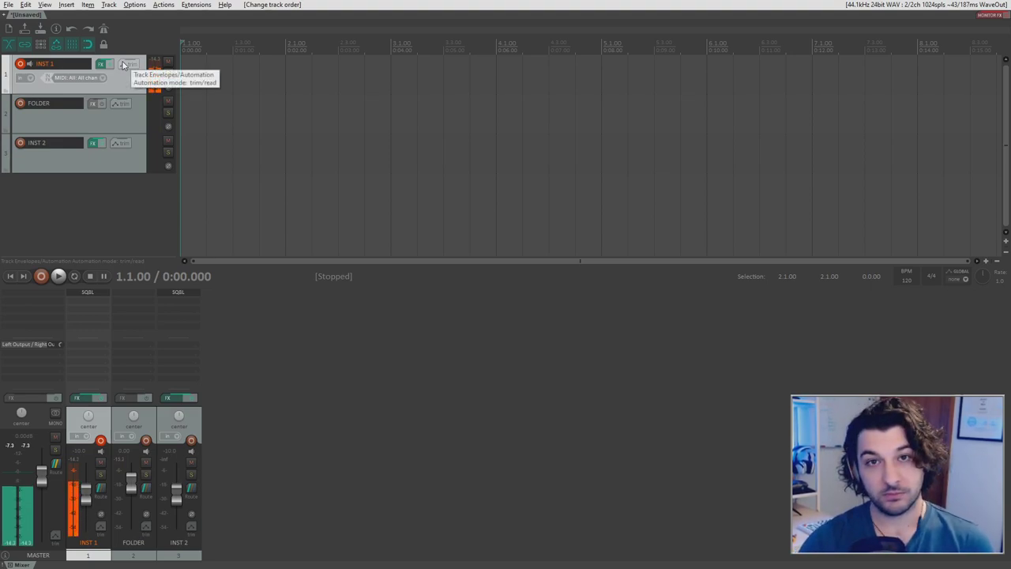
{"action": "left_click_drag", "start_coordinate": [124, 65], "coordinate": [124, 118]}
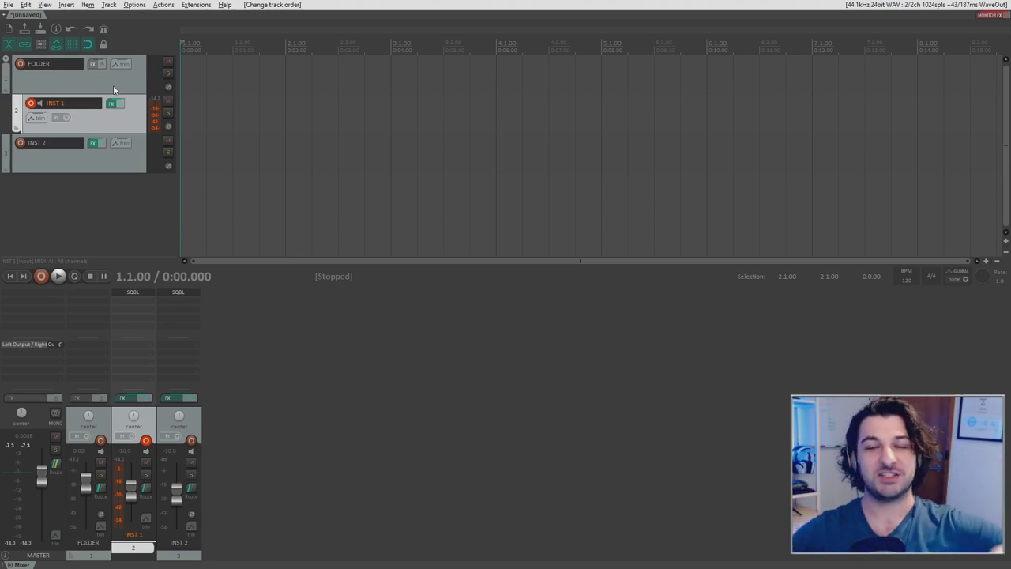
Step: Mute the FOLDER track so its child INST 1 is silenced as well
{"action": "left_click", "coordinate": [102, 91]}
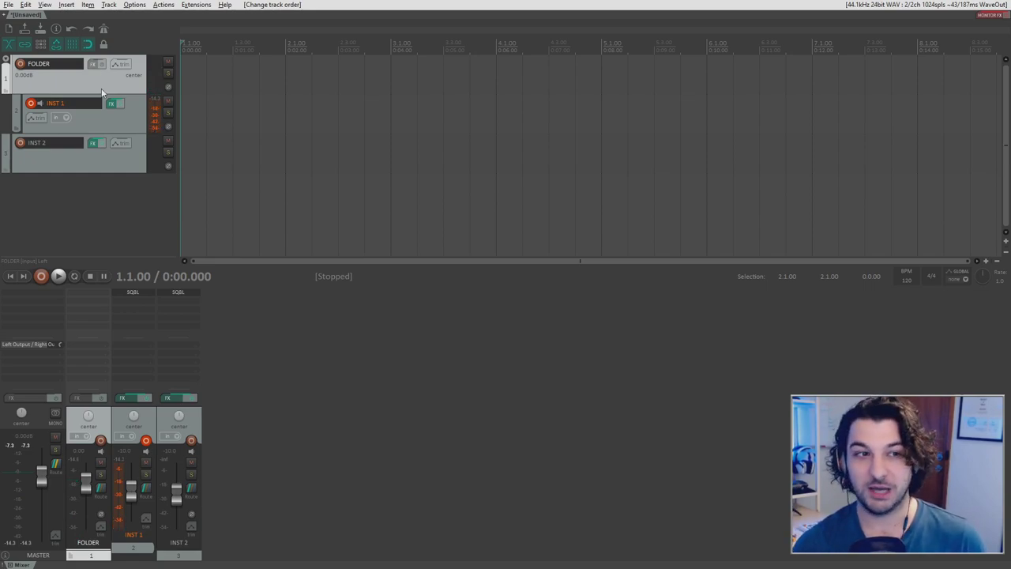
{"action": "left_click", "coordinate": [99, 117]}
{"action": "left_click", "coordinate": [98, 85]}
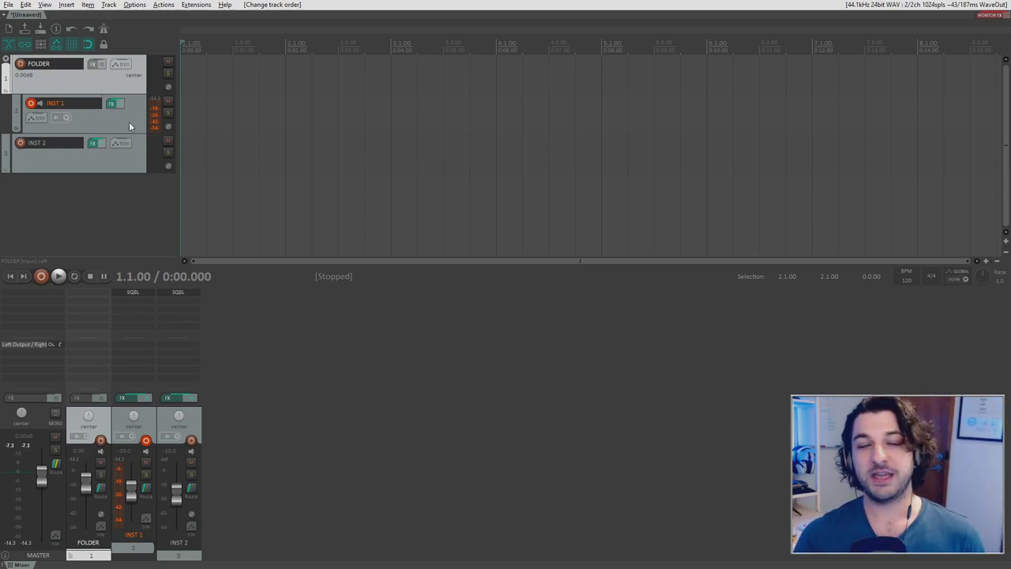
{"action": "left_click", "coordinate": [168, 62]}
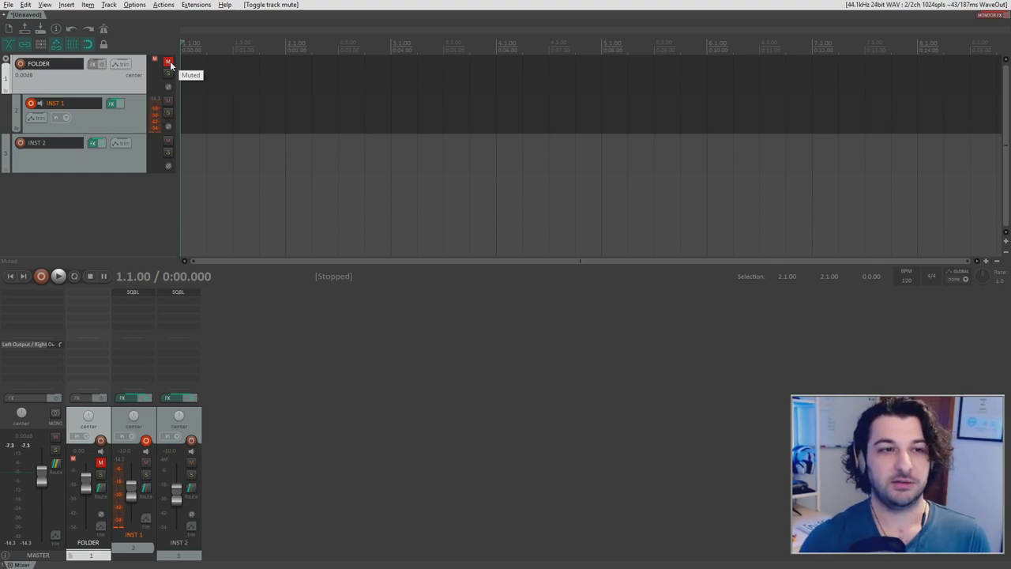
Step: Unmute FOLDER, sweep its fader to +12 dB and about -34 dB, then reset it to 0 dB
{"action": "left_click", "coordinate": [168, 62]}
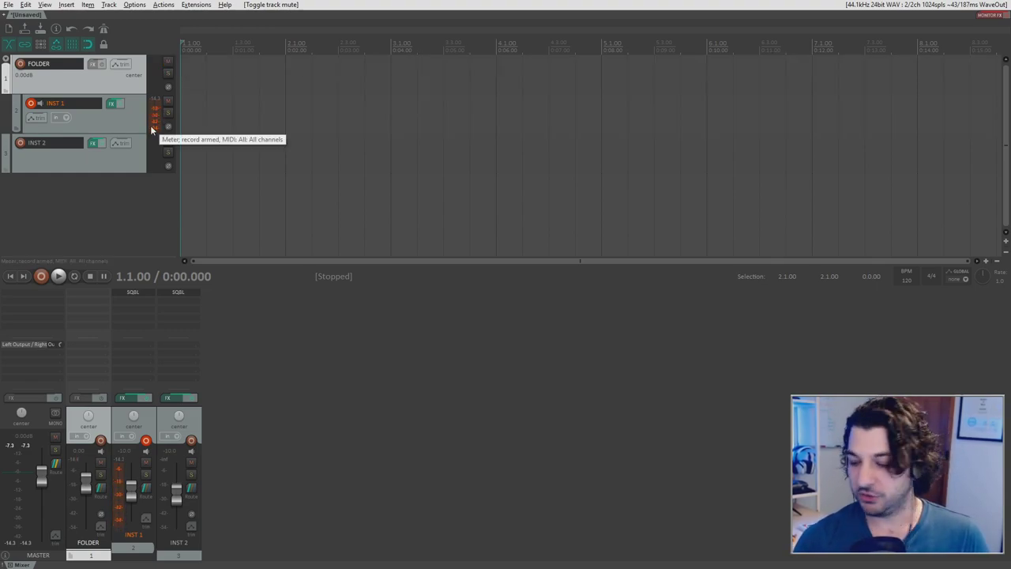
{"action": "left_click_drag", "start_coordinate": [85, 484], "coordinate": [91, 415]}
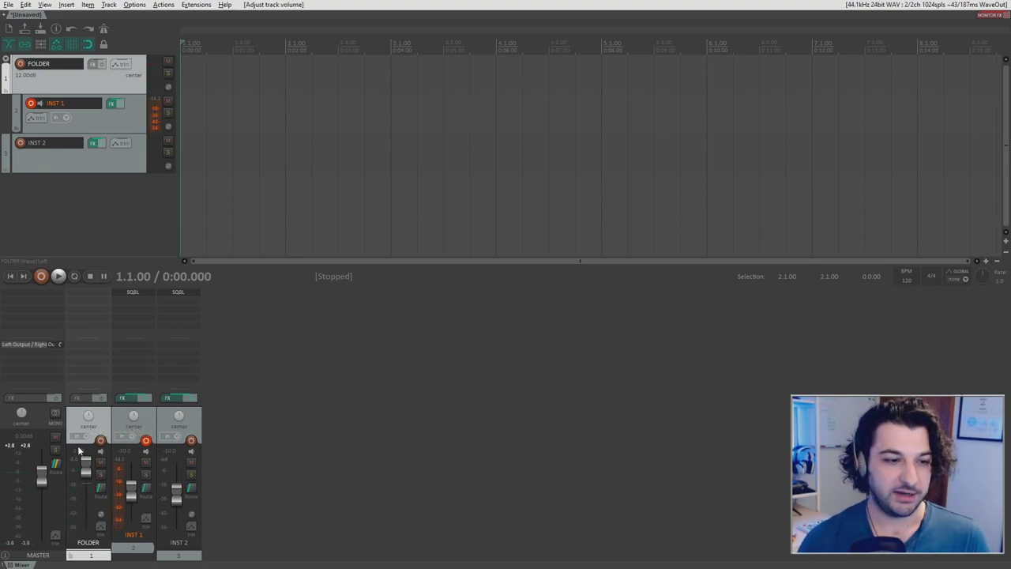
{"action": "left_click_drag", "start_coordinate": [79, 451], "coordinate": [86, 516]}
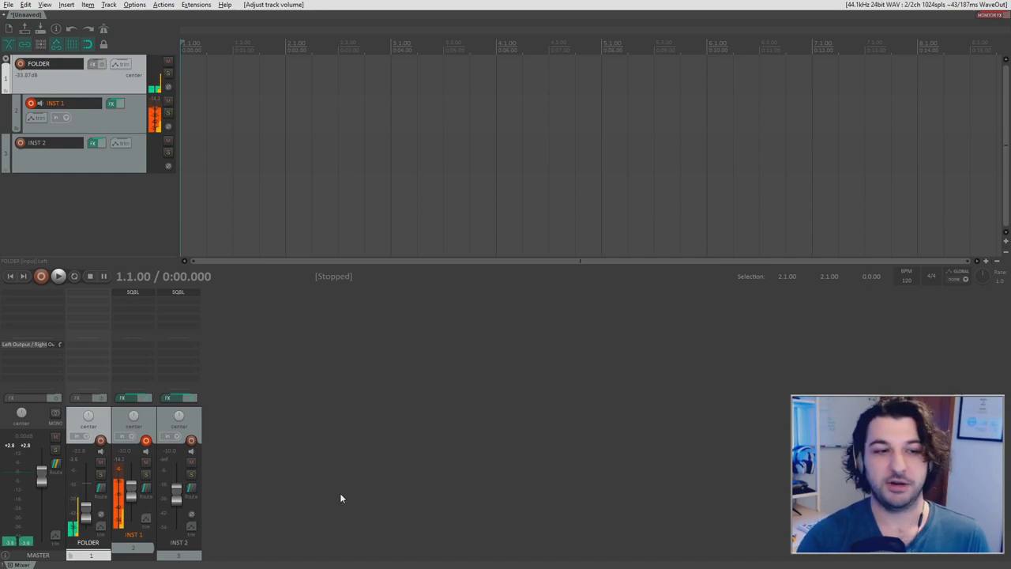
{"action": "double_click", "coordinate": [83, 506]}
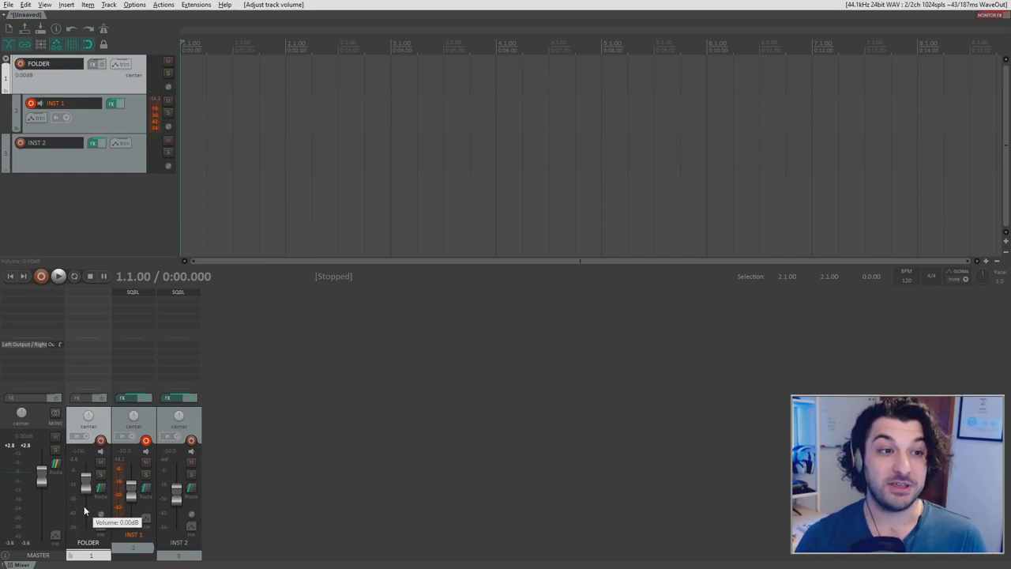
Step: Duplicate INST 1 and set the copy's SQ8L synth to the A027 INSTANT STRINGS preset
{"action": "left_click", "coordinate": [122, 113]}
{"action": "right_click", "coordinate": [117, 120]}
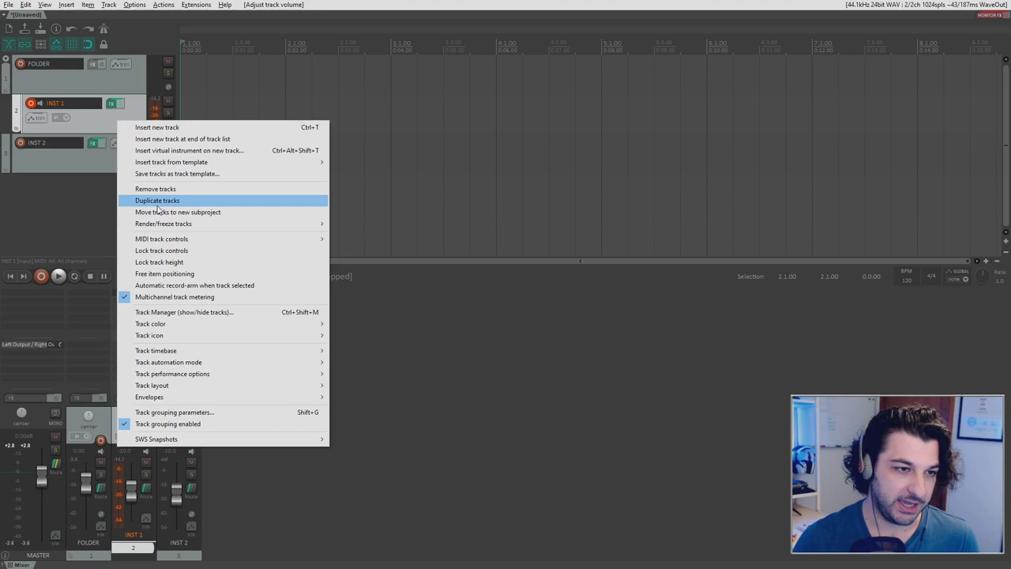
{"action": "left_click", "coordinate": [157, 202]}
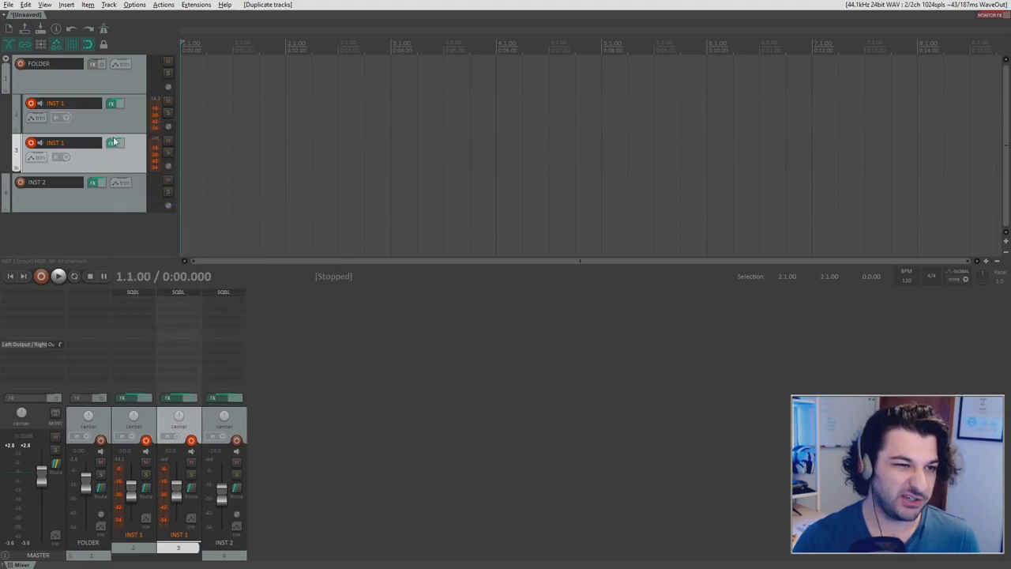
{"action": "left_click", "coordinate": [114, 141]}
{"action": "left_click", "coordinate": [210, 136]}
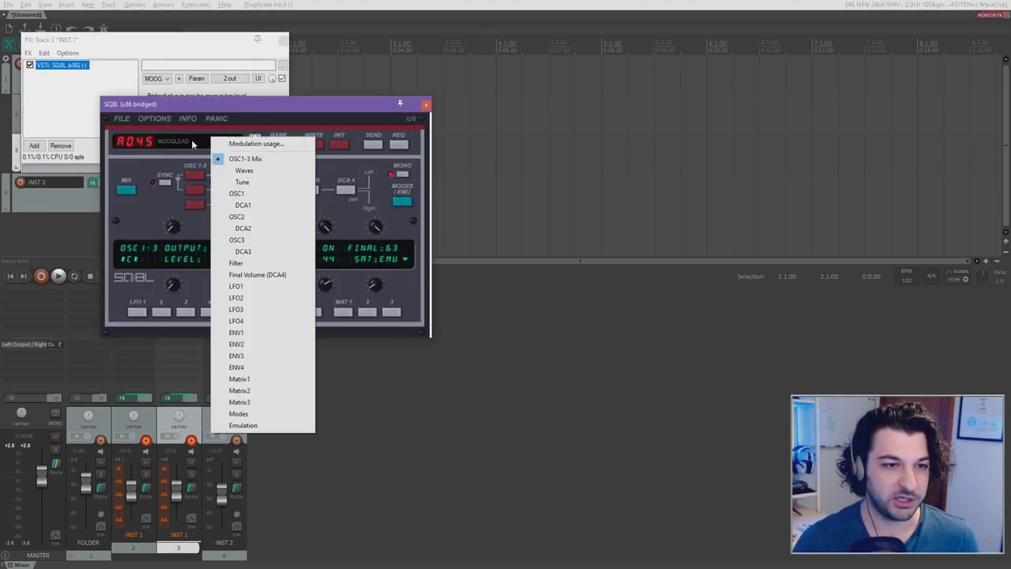
{"action": "left_click", "coordinate": [191, 139]}
{"action": "left_click", "coordinate": [253, 343]}
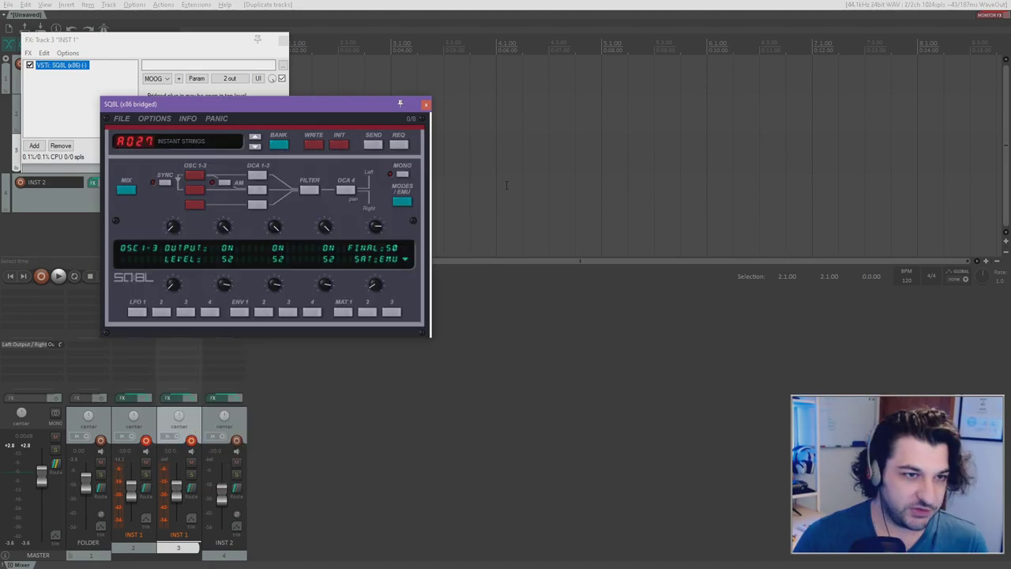
{"action": "left_click", "coordinate": [427, 106]}
{"action": "left_click", "coordinate": [283, 40]}
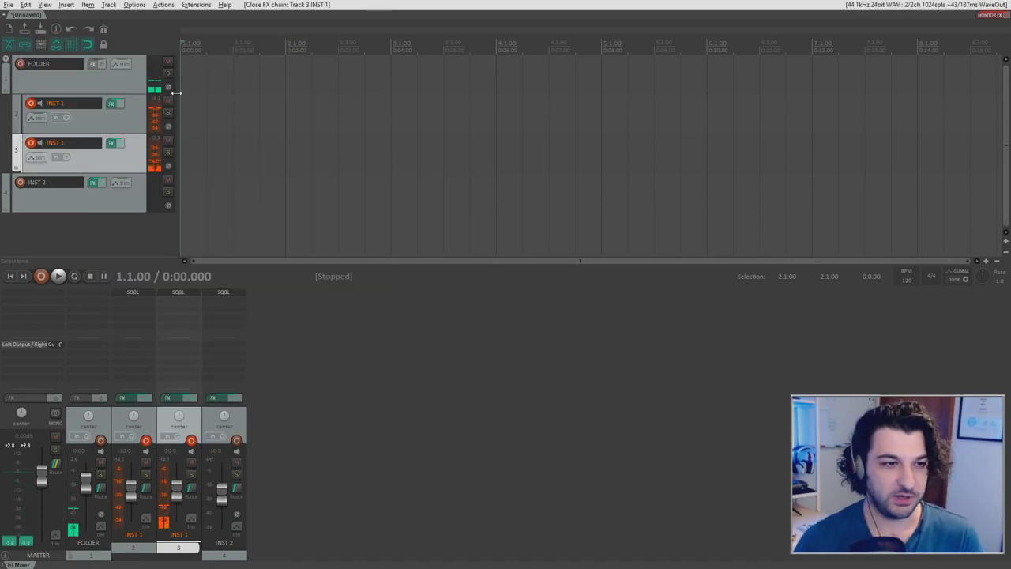
Step: Mute and unmute FOLDER, lower its volume, then reset it to 0 dB
{"action": "left_click", "coordinate": [167, 60]}
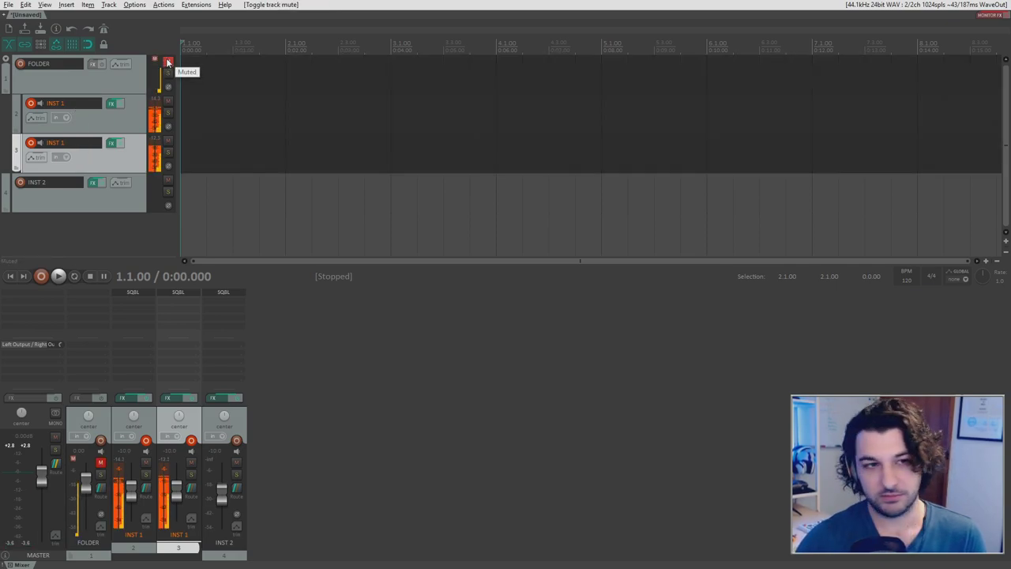
{"action": "left_click", "coordinate": [167, 61]}
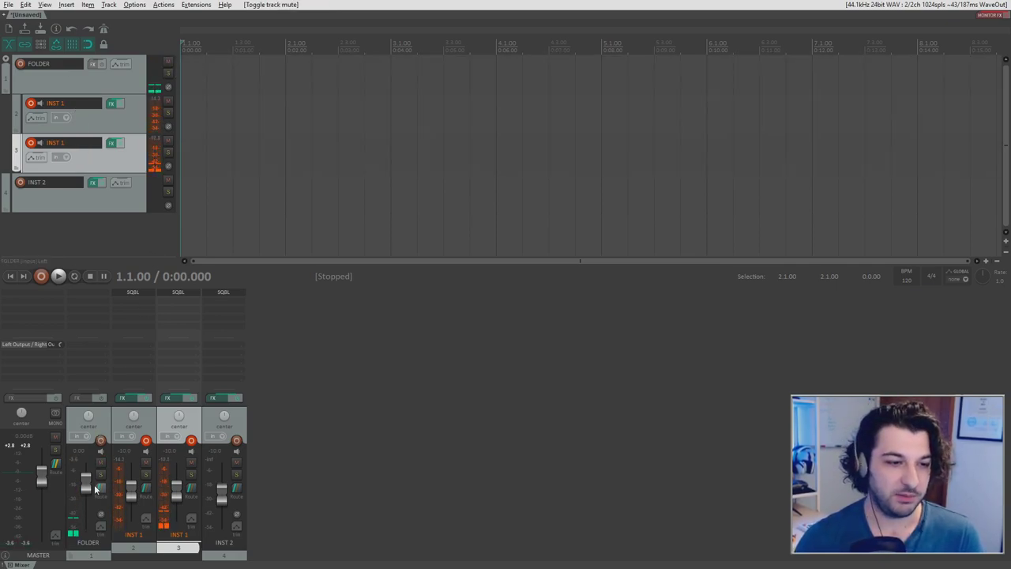
{"action": "left_click_drag", "start_coordinate": [86, 484], "coordinate": [91, 502]}
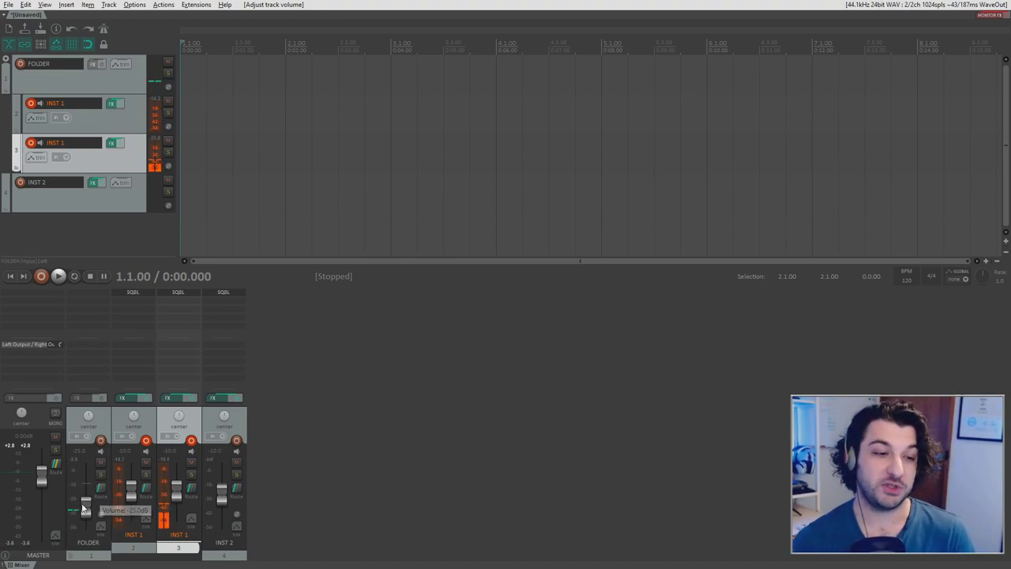
{"action": "double_click", "coordinate": [86, 506]}
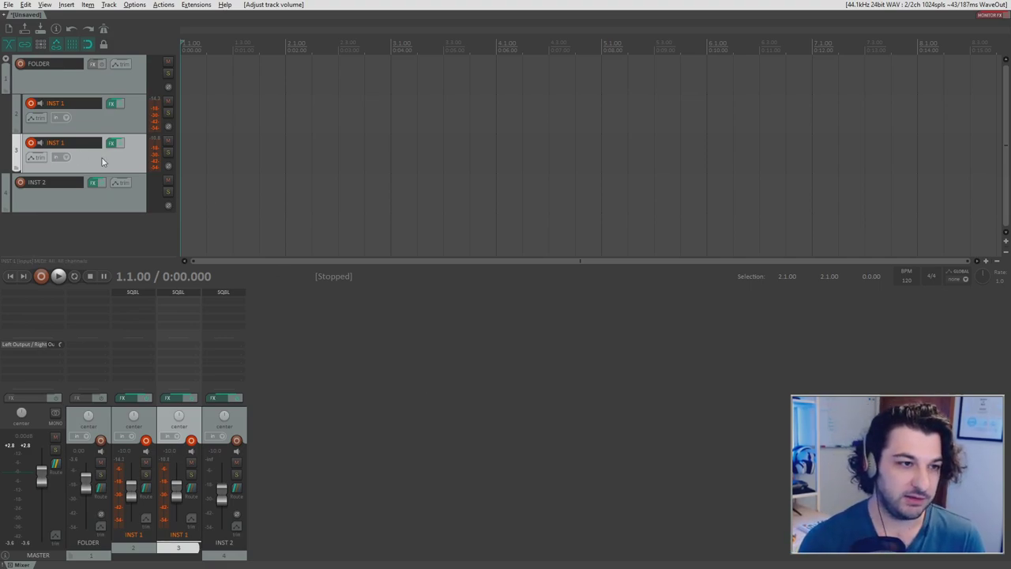
Step: Delete the duplicate INST 1 track and add TAL Reverb II to the FOLDER track
{"action": "key", "text": "Delete"}
{"action": "key", "text": "Return"}
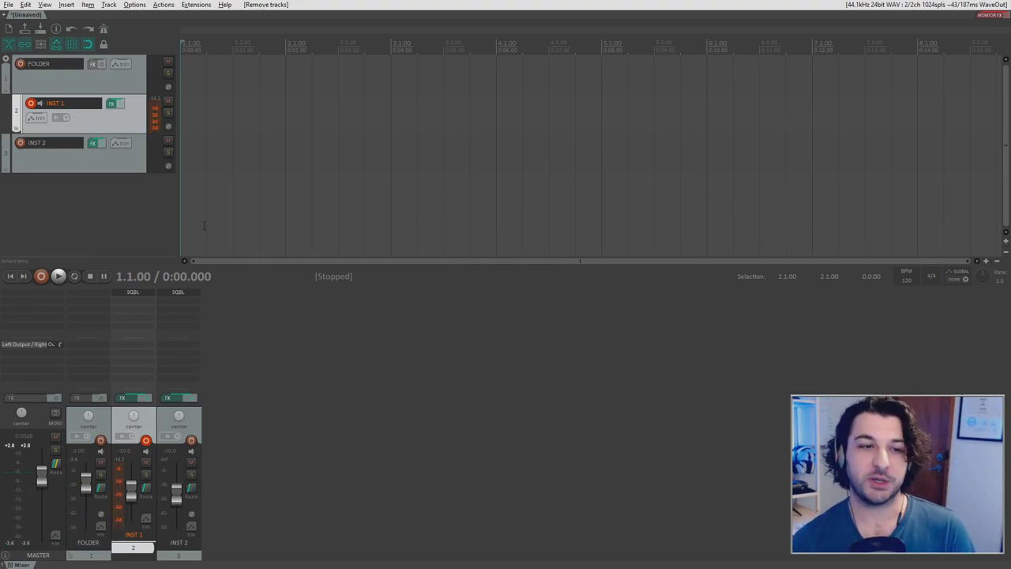
{"action": "double_click", "coordinate": [83, 295]}
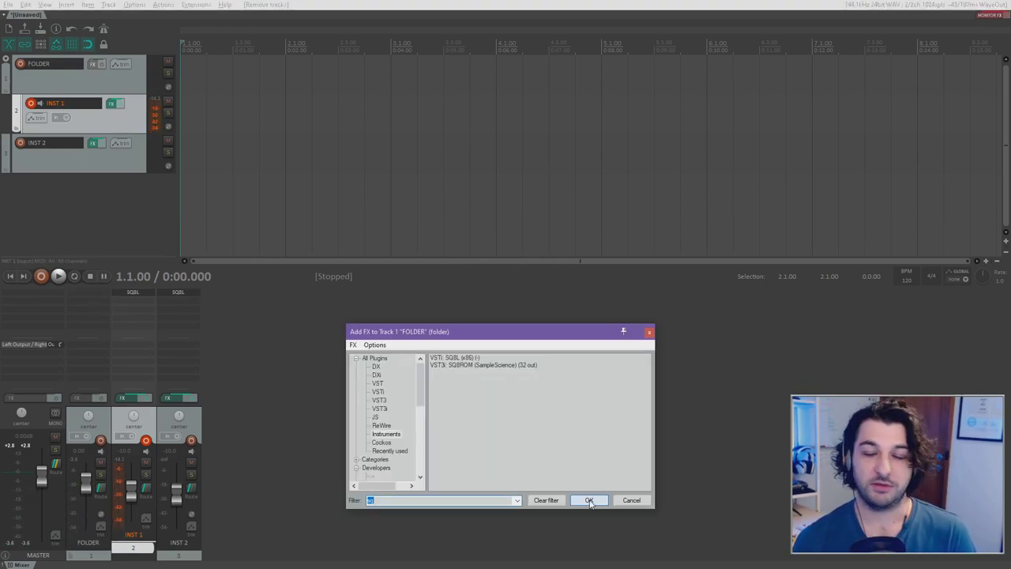
{"action": "type", "text": "verb"}
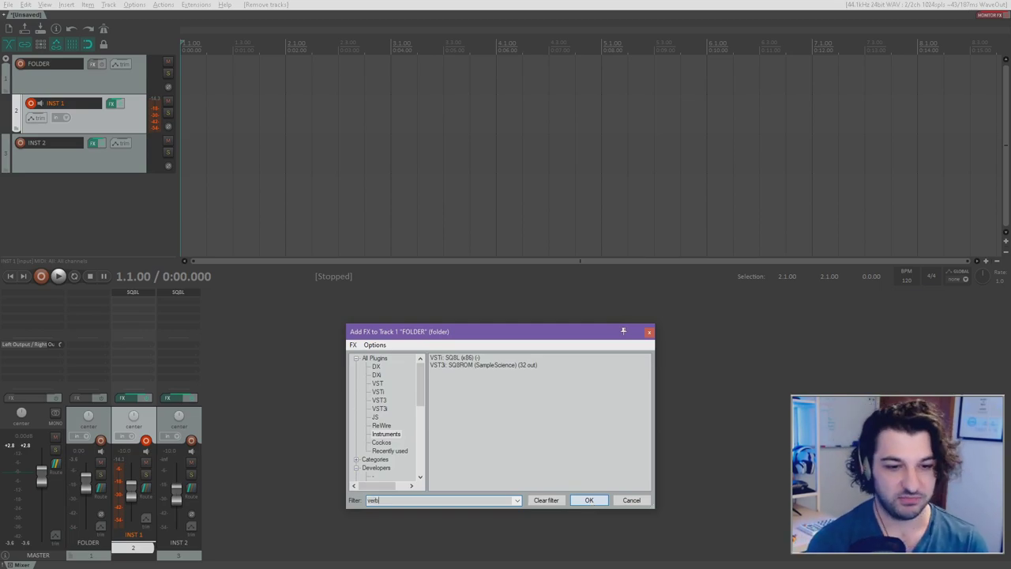
{"action": "left_click", "coordinate": [373, 358]}
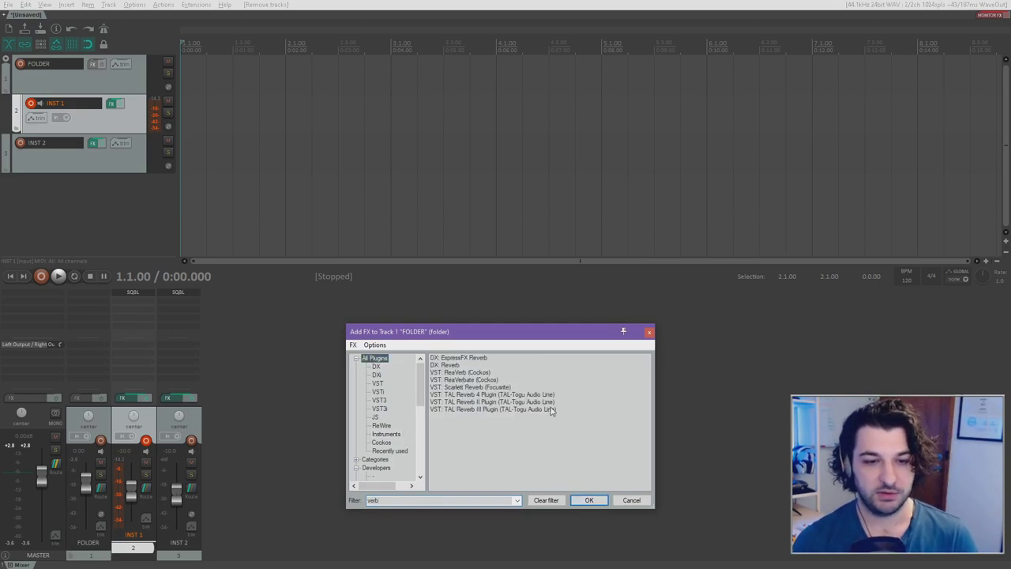
{"action": "double_click", "coordinate": [506, 402]}
Step: Load the 80's Plate preset in TAL Reverb II
{"action": "left_click_drag", "start_coordinate": [272, 33], "coordinate": [494, 301]}
{"action": "left_click", "coordinate": [471, 316]}
{"action": "left_click", "coordinate": [265, 347]}
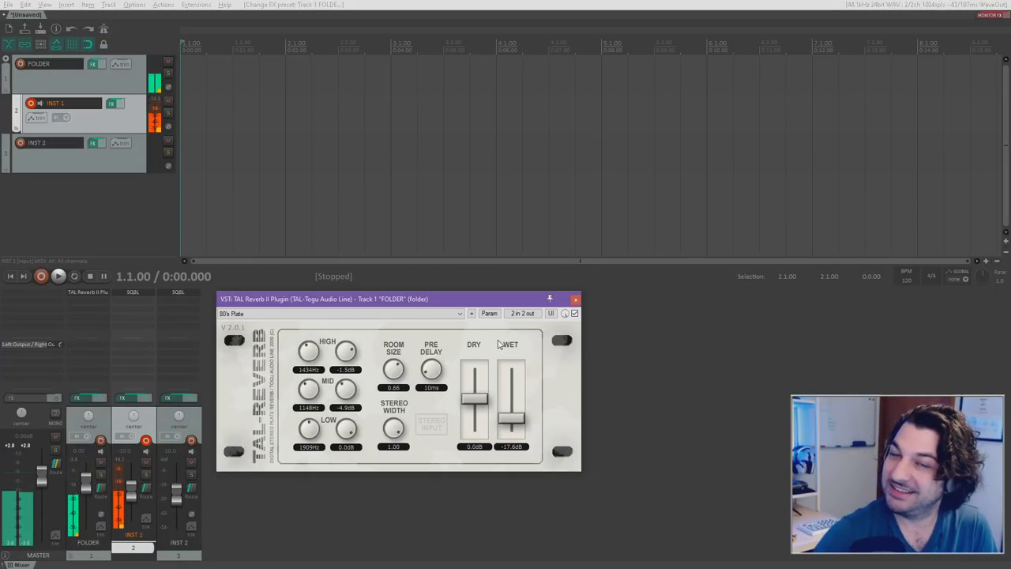
Step: Add Super VHS, filtered by 'vhs', after TAL Reverb II on FOLDER and bypass the reverb
{"action": "left_click", "coordinate": [576, 299]}
{"action": "double_click", "coordinate": [87, 303]}
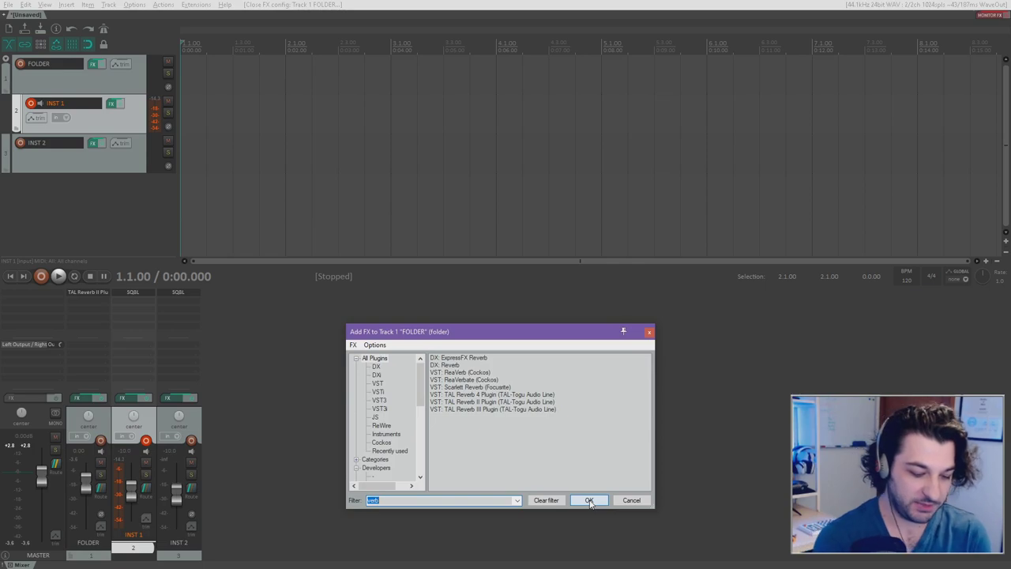
{"action": "type", "text": "vhs"}
{"action": "left_click", "coordinate": [461, 360]}
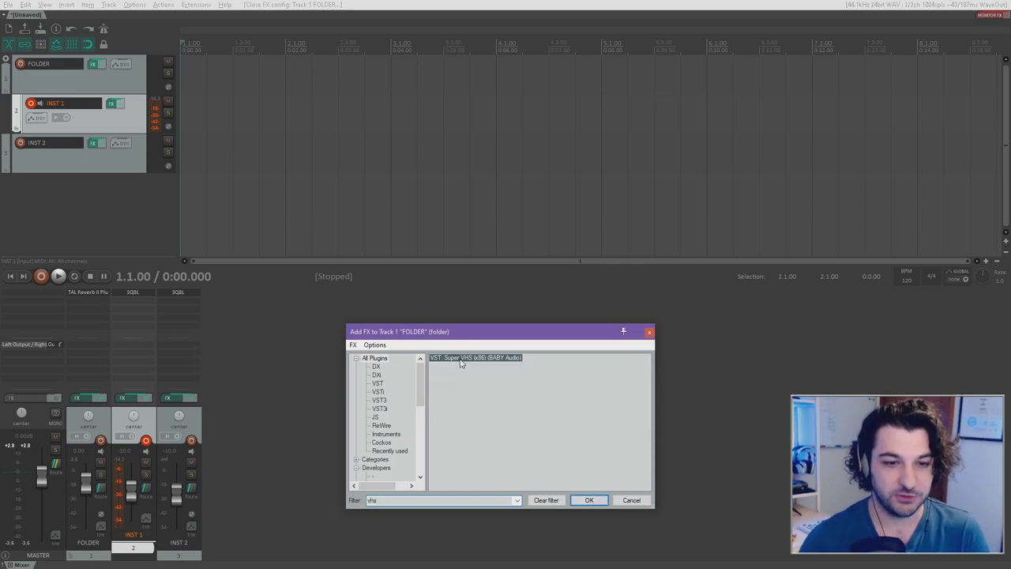
{"action": "double_click", "coordinate": [462, 360]}
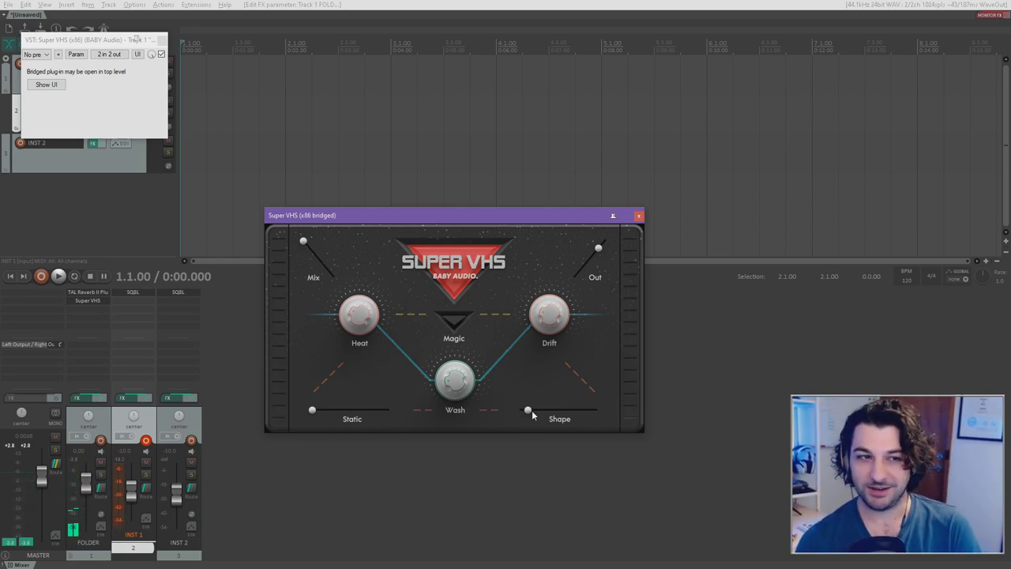
{"action": "left_click", "coordinate": [639, 214]}
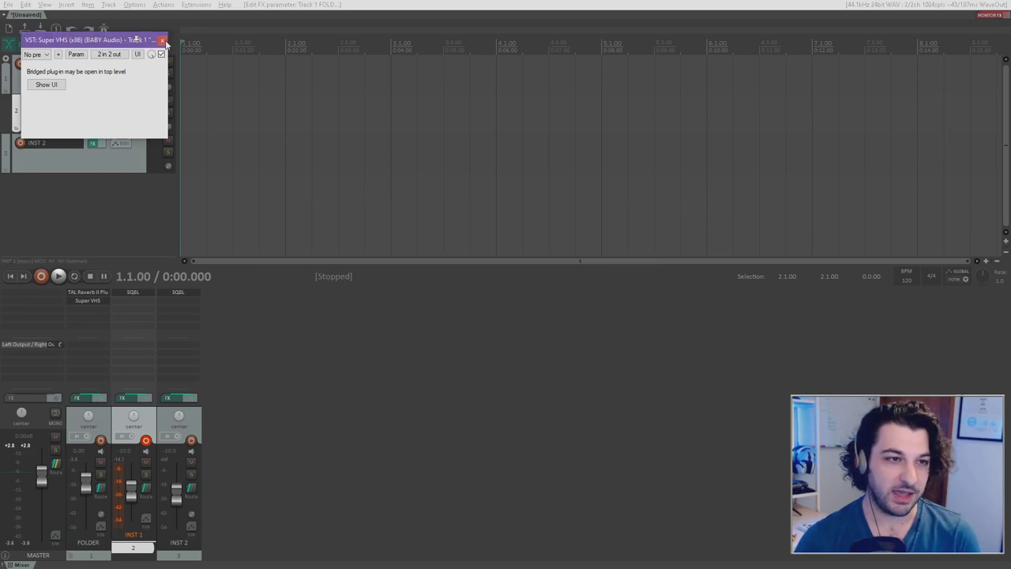
{"action": "left_click", "coordinate": [164, 39]}
{"action": "left_click", "coordinate": [95, 299], "text": "shift"}
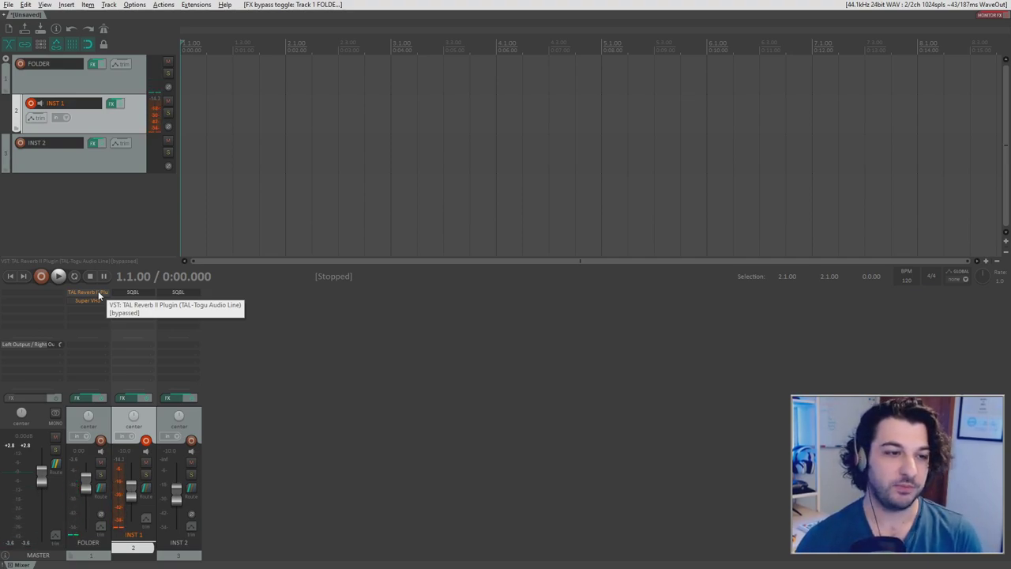
Step: Un-bypass TAL Reverb II on FOLDER and drag Super VHS onto INST 1 and INST 2's FX slots
{"action": "left_click", "coordinate": [89, 298], "text": "shift"}
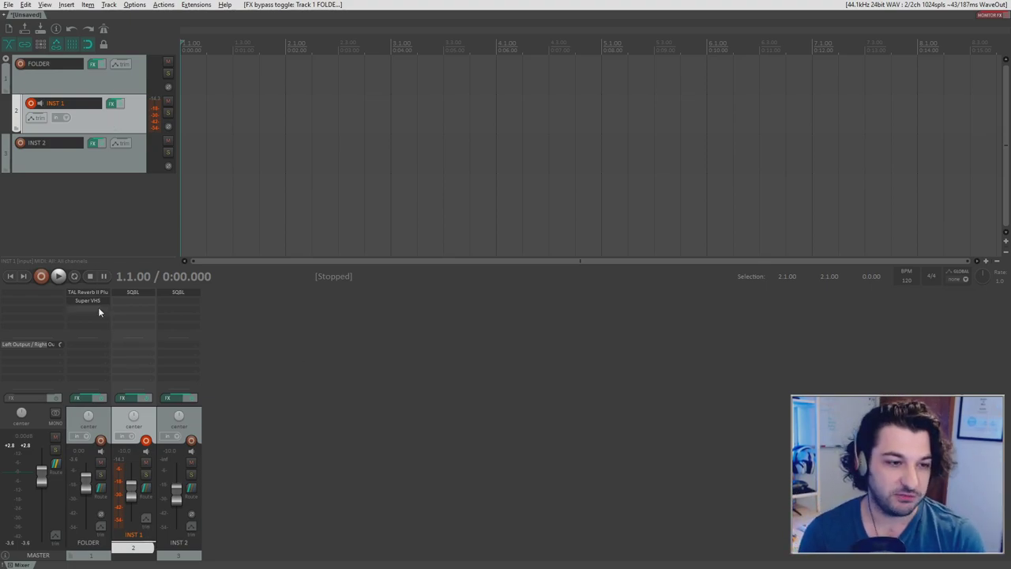
{"action": "left_click_drag", "start_coordinate": [90, 301], "coordinate": [178, 301]}
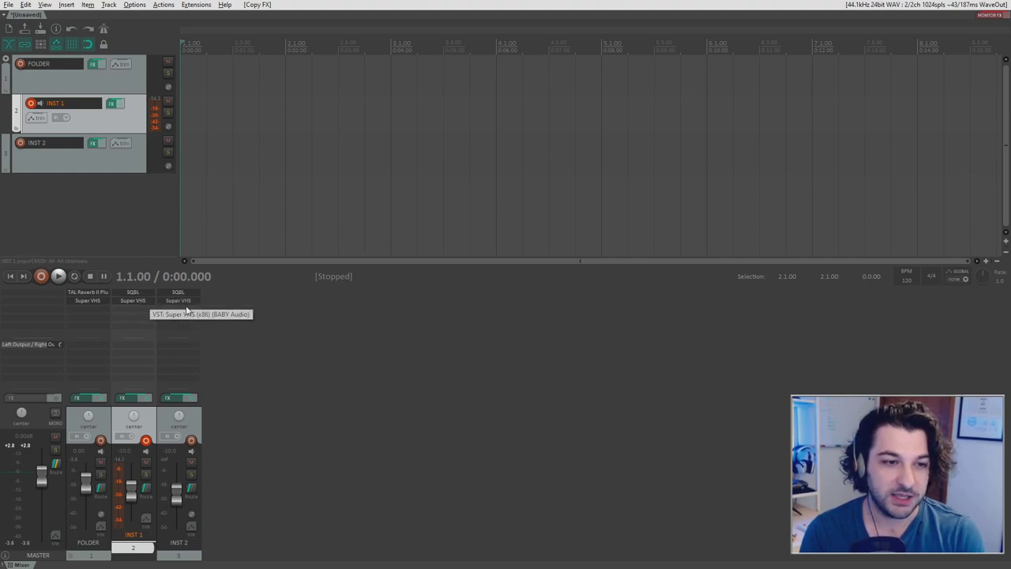
Step: Remove the copied Super VHS from INST 1 and INST 2, close FOLDER's Super VHS window, and select FOLDER
{"action": "left_click", "coordinate": [178, 301], "text": "alt"}
{"action": "left_click", "coordinate": [133, 301], "text": "alt"}
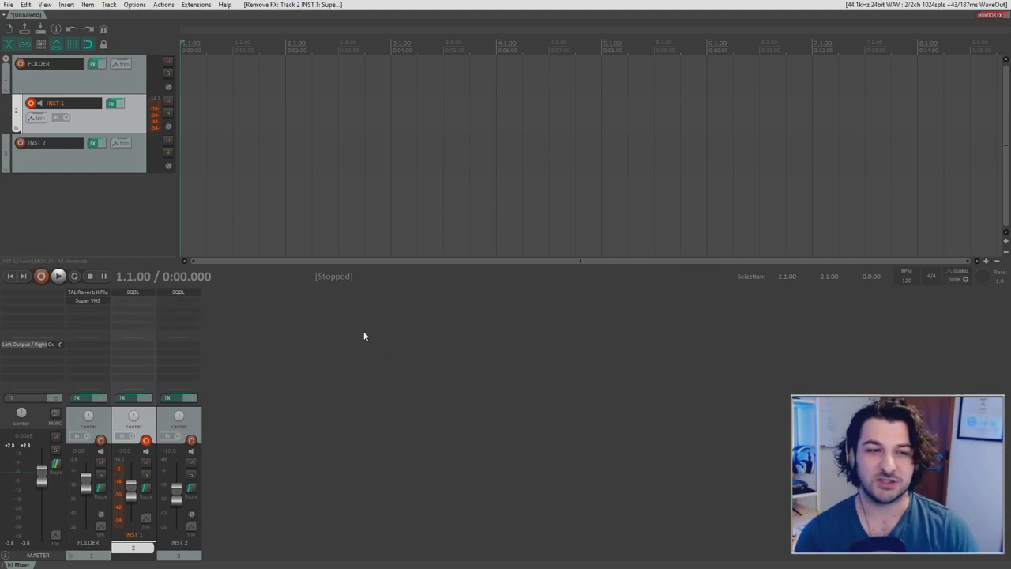
{"action": "left_click", "coordinate": [103, 304]}
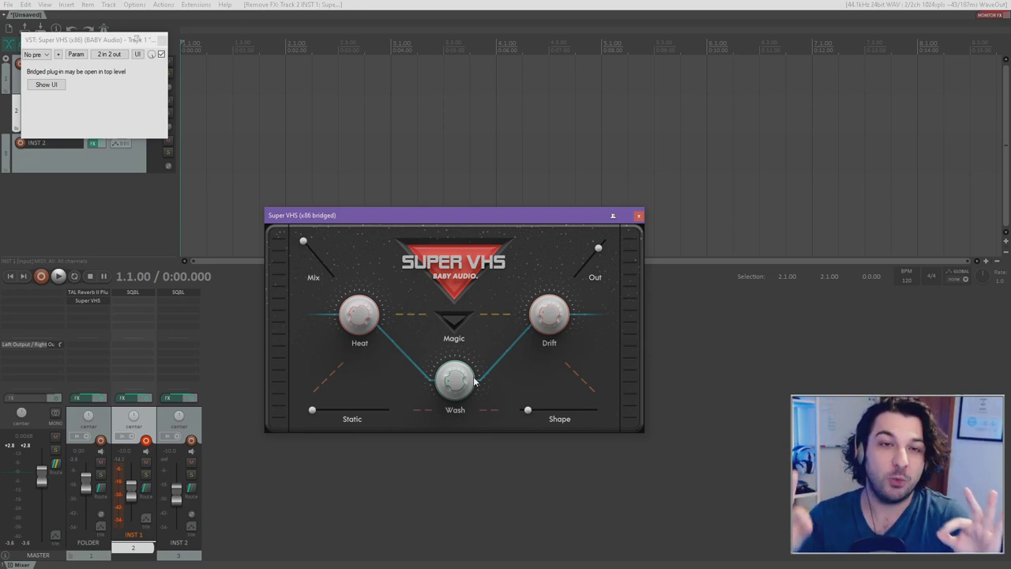
{"action": "left_click", "coordinate": [162, 39]}
{"action": "left_click_drag", "start_coordinate": [483, 218], "coordinate": [443, 316]}
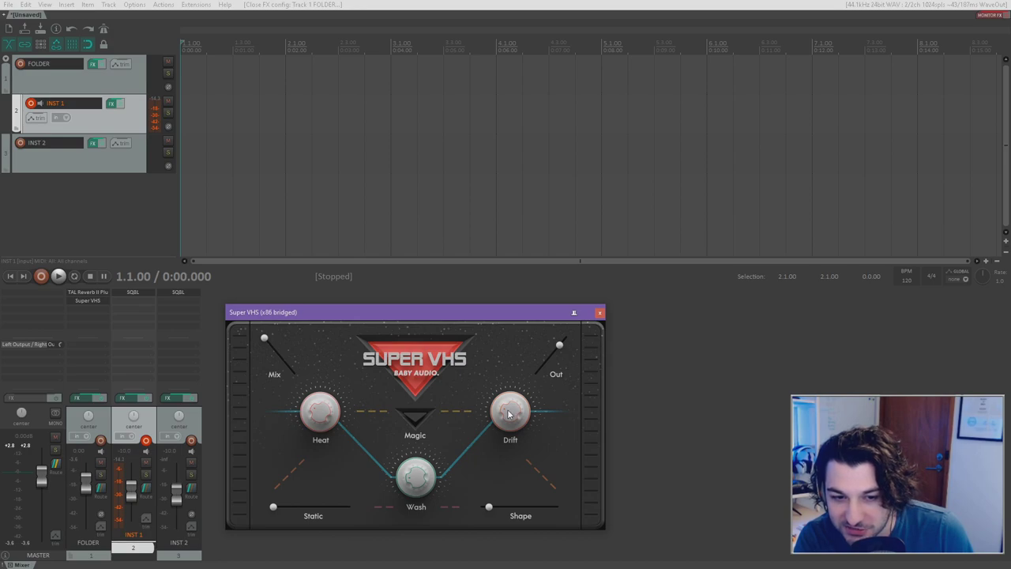
{"action": "left_click", "coordinate": [600, 313]}
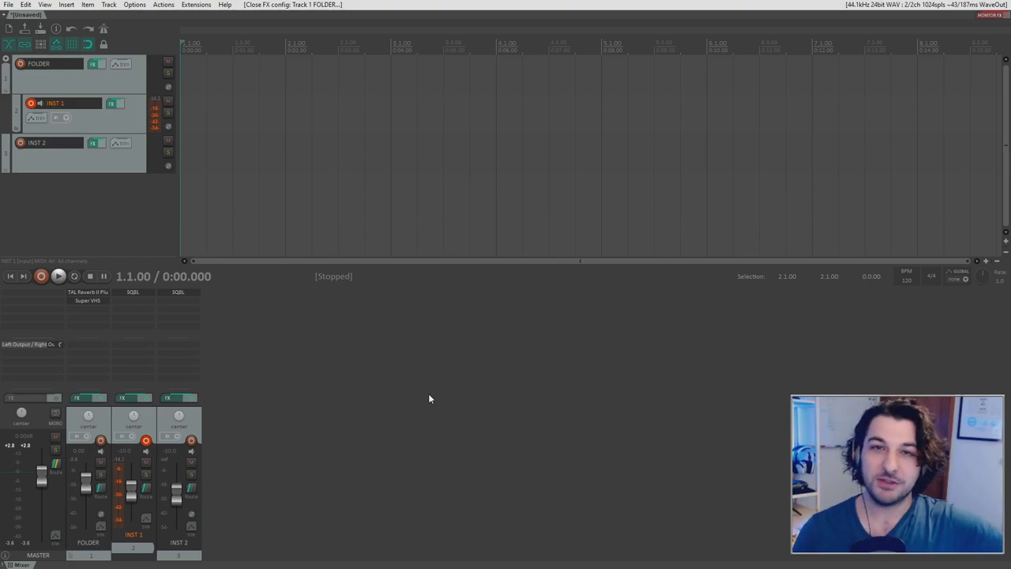
{"action": "key", "text": "Up"}
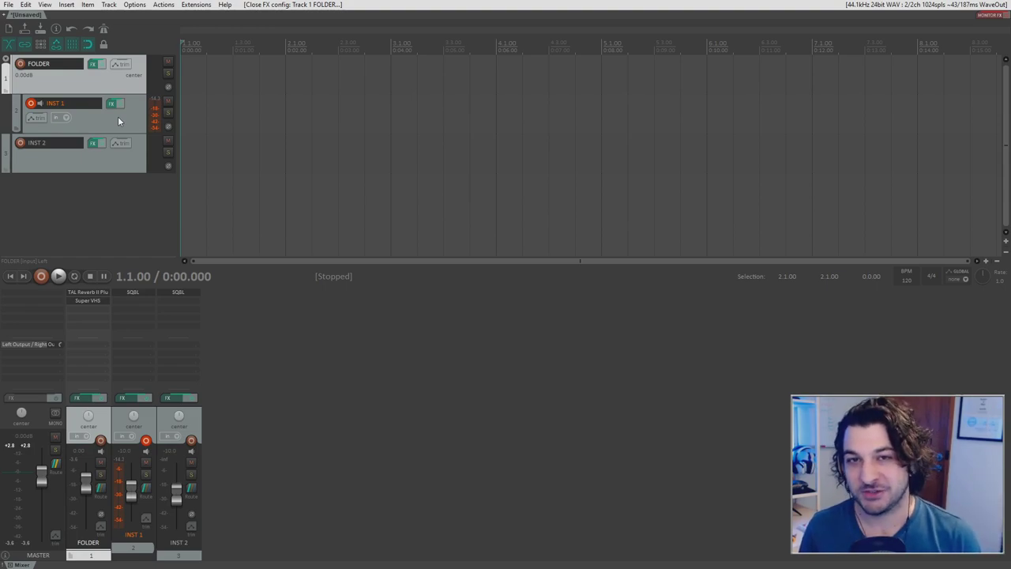
{"action": "double_click", "coordinate": [82, 236]}
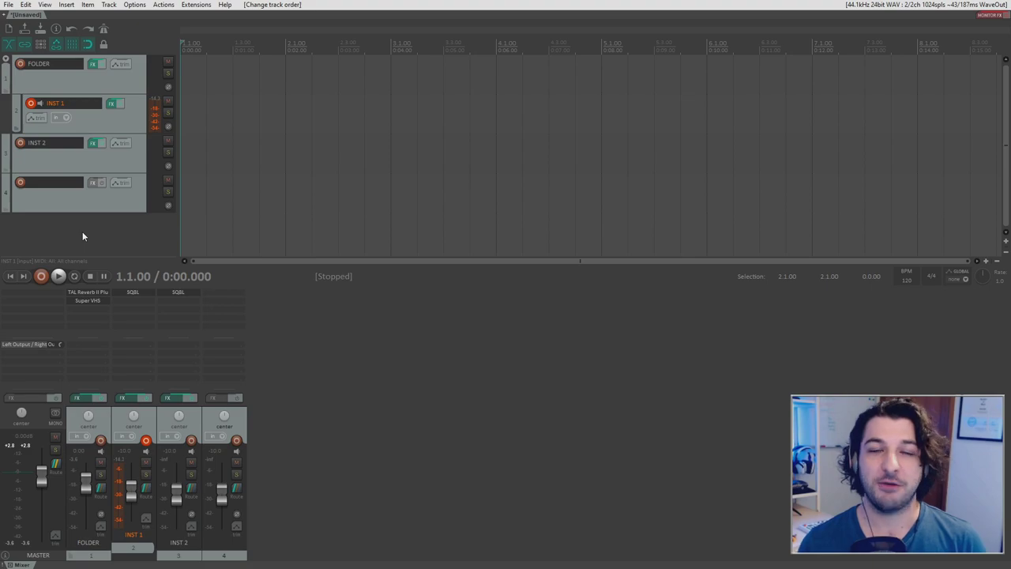
{"action": "left_click", "coordinate": [108, 116]}
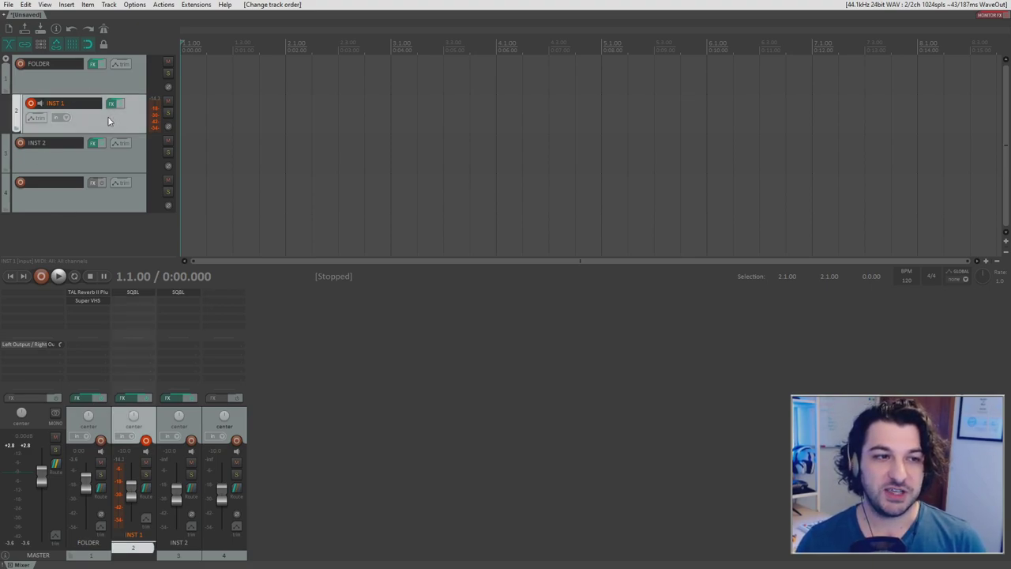
{"action": "left_click", "coordinate": [134, 85]}
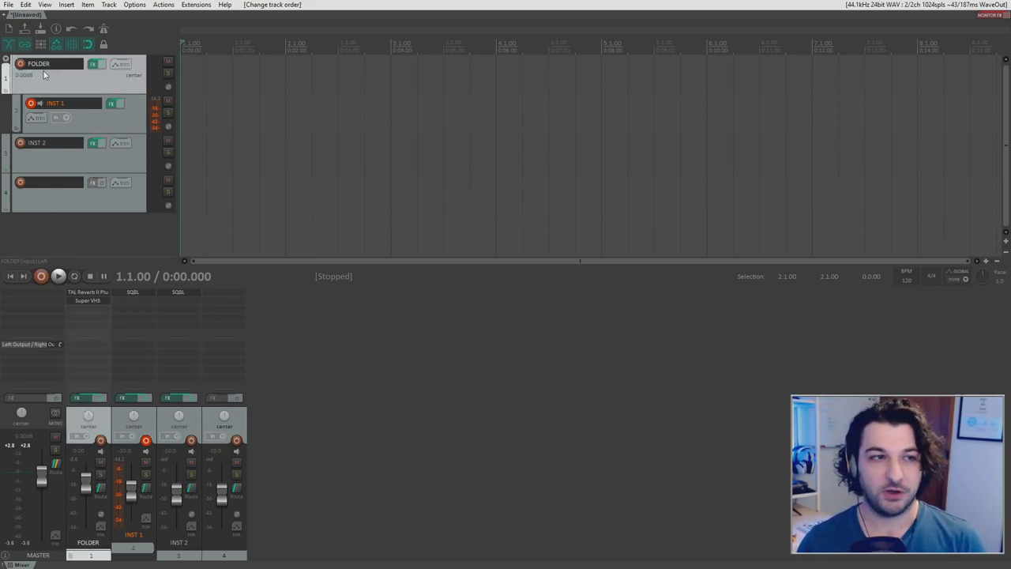
{"action": "left_click", "coordinate": [7, 61]}
{"action": "left_click", "coordinate": [7, 61]}
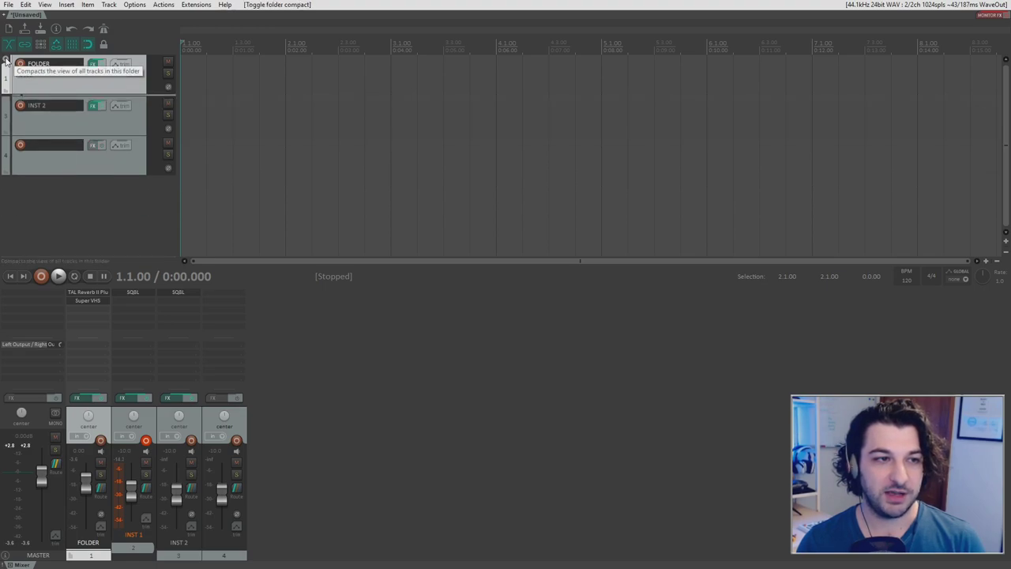
{"action": "left_click", "coordinate": [7, 61]}
{"action": "left_click", "coordinate": [6, 61]}
{"action": "left_click", "coordinate": [6, 60]}
{"action": "left_click", "coordinate": [95, 228]}
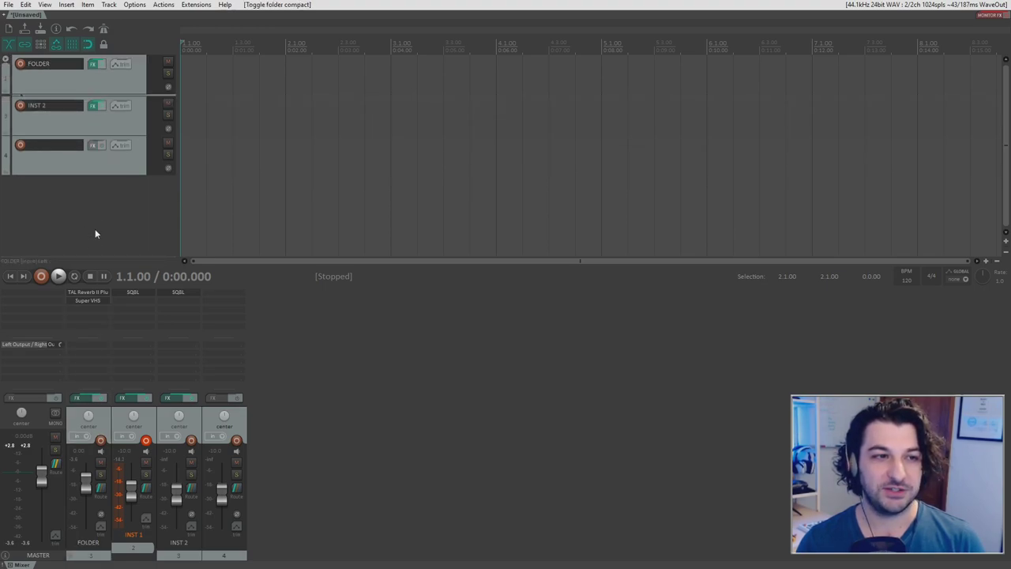
{"action": "key", "text": "ctrl+z"}
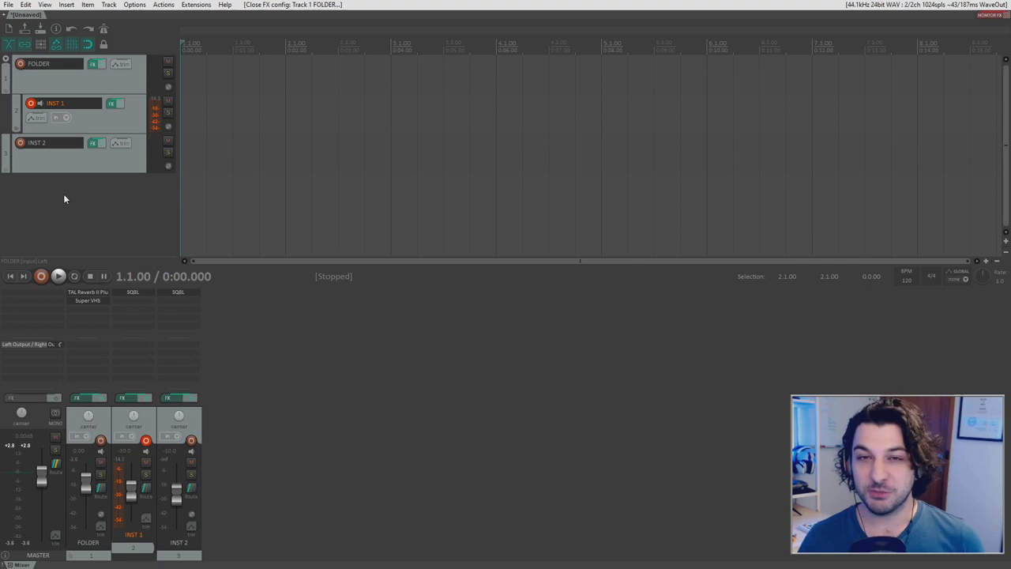
Step: Add a new empty track and position it below INST 2
{"action": "right_click", "coordinate": [65, 198]}
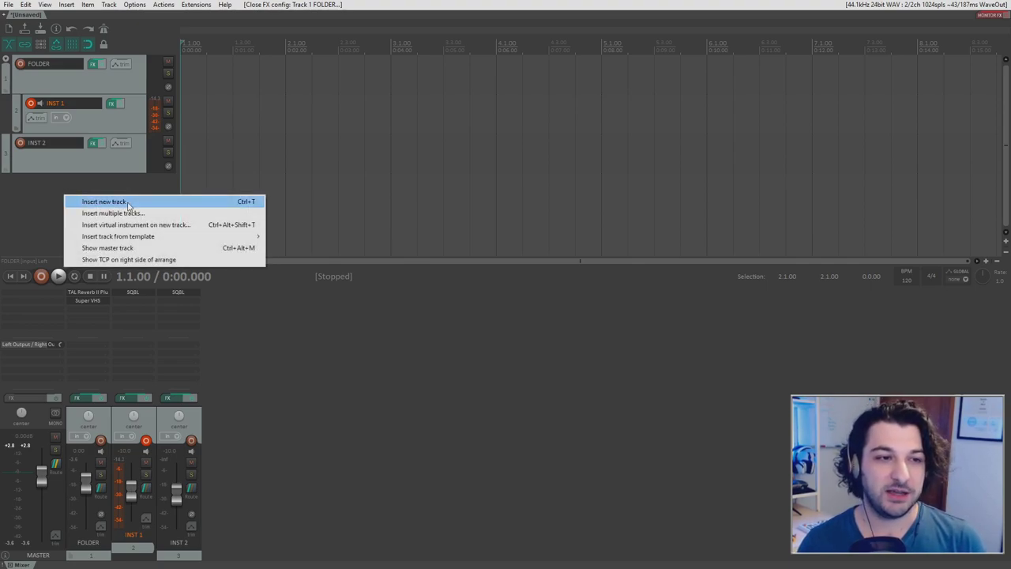
{"action": "left_click", "coordinate": [52, 193]}
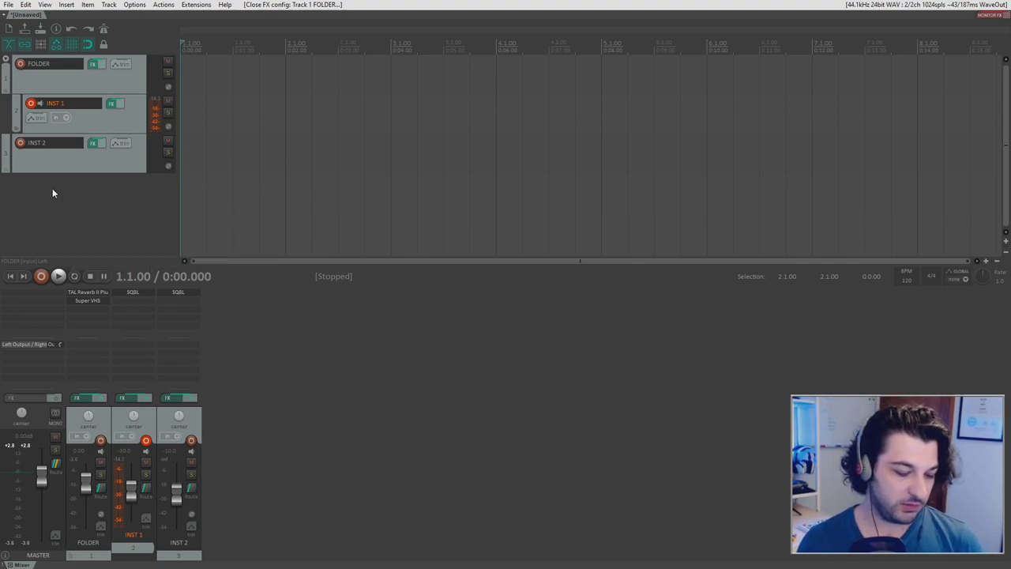
{"action": "key", "text": "ctrl+t"}
{"action": "left_click_drag", "start_coordinate": [95, 124], "coordinate": [111, 248]}
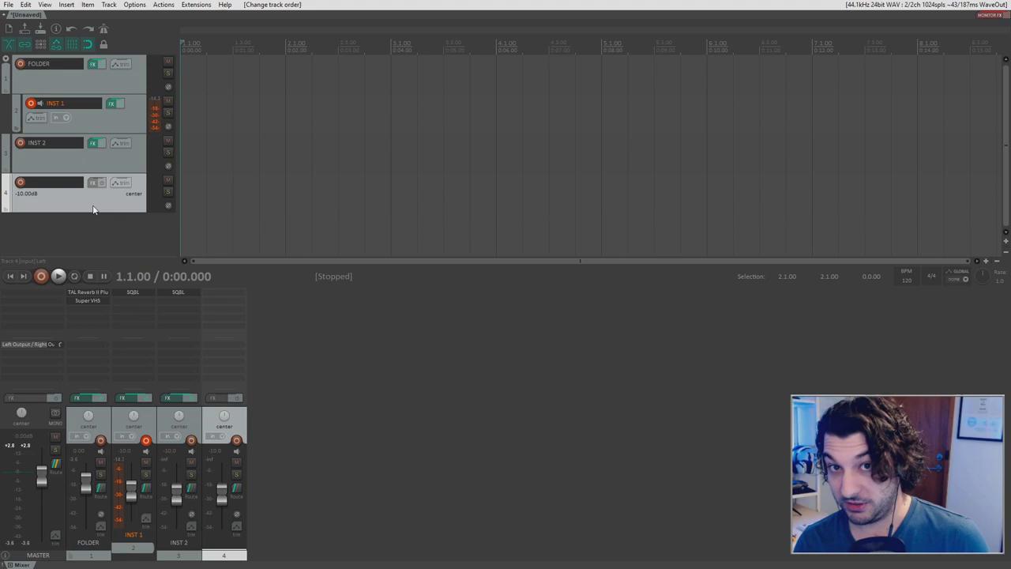
{"action": "left_click_drag", "start_coordinate": [93, 210], "coordinate": [74, 56]}
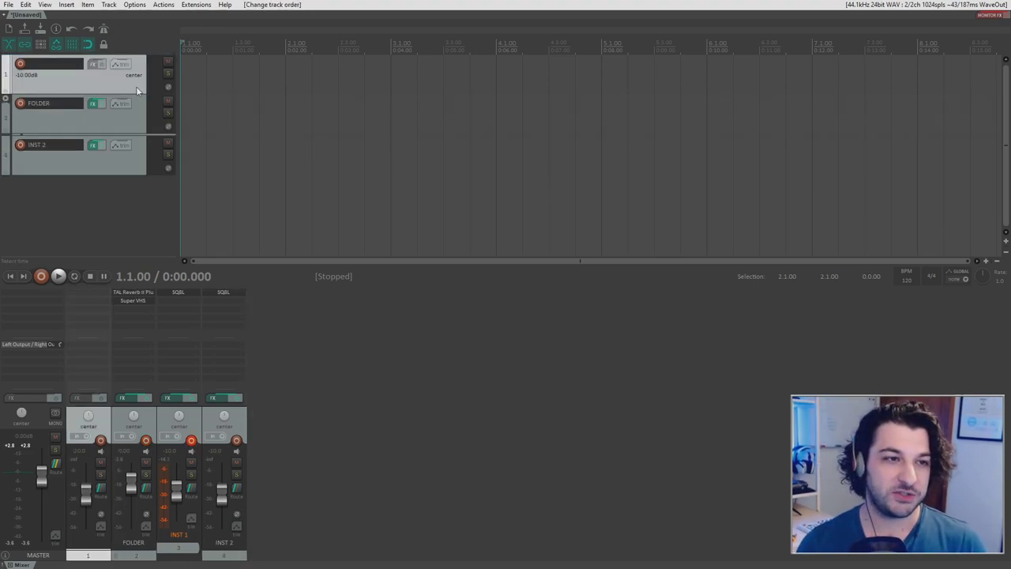
{"action": "left_click_drag", "start_coordinate": [137, 89], "coordinate": [103, 242]}
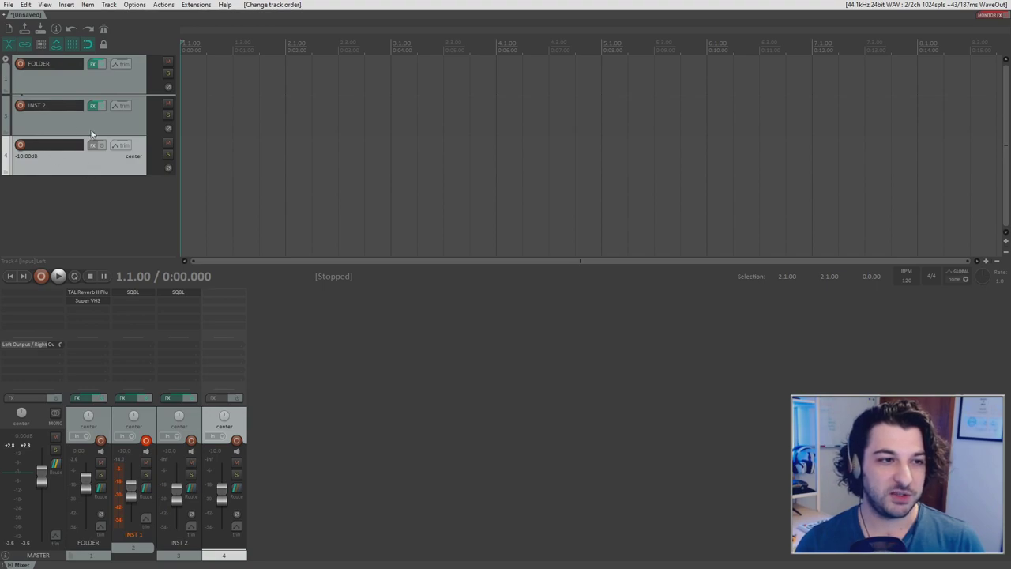
Step: Name the fourth track BUS and record-arm INST 2
{"action": "left_click", "coordinate": [64, 118]}
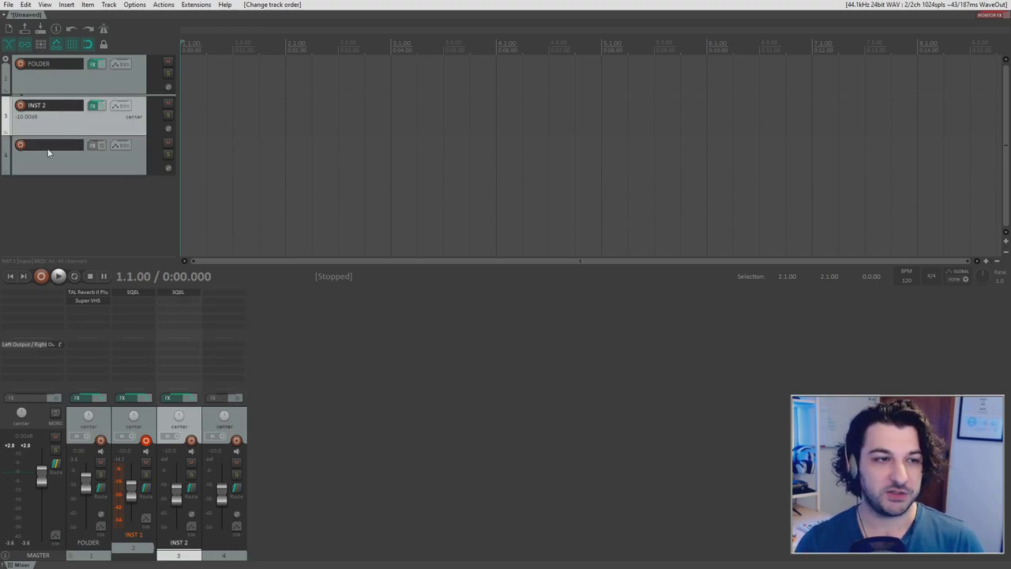
{"action": "left_click", "coordinate": [49, 151]}
{"action": "type", "text": "BUS"}
{"action": "key", "text": "Return"}
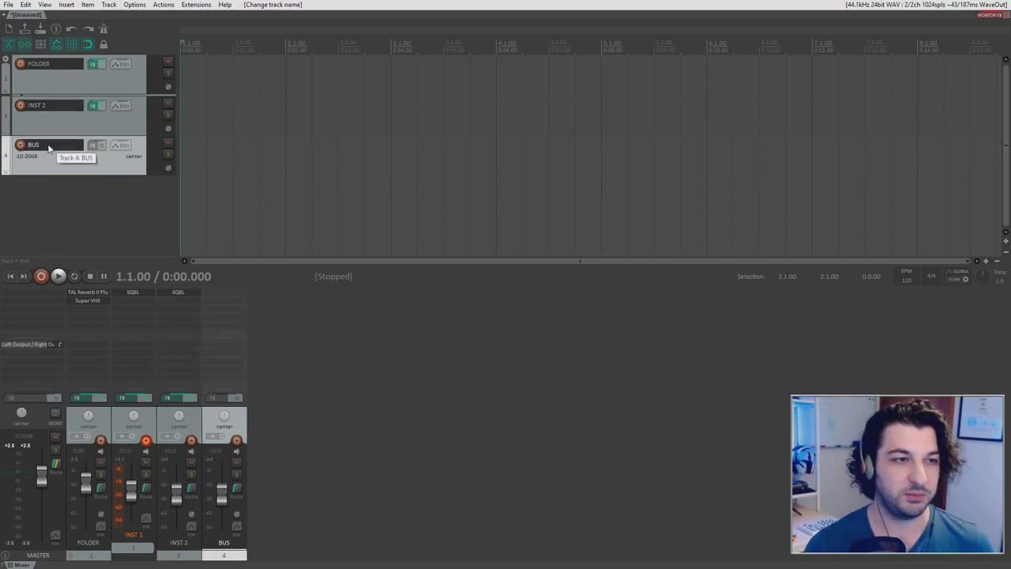
{"action": "left_click", "coordinate": [112, 122]}
{"action": "left_click", "coordinate": [19, 105]}
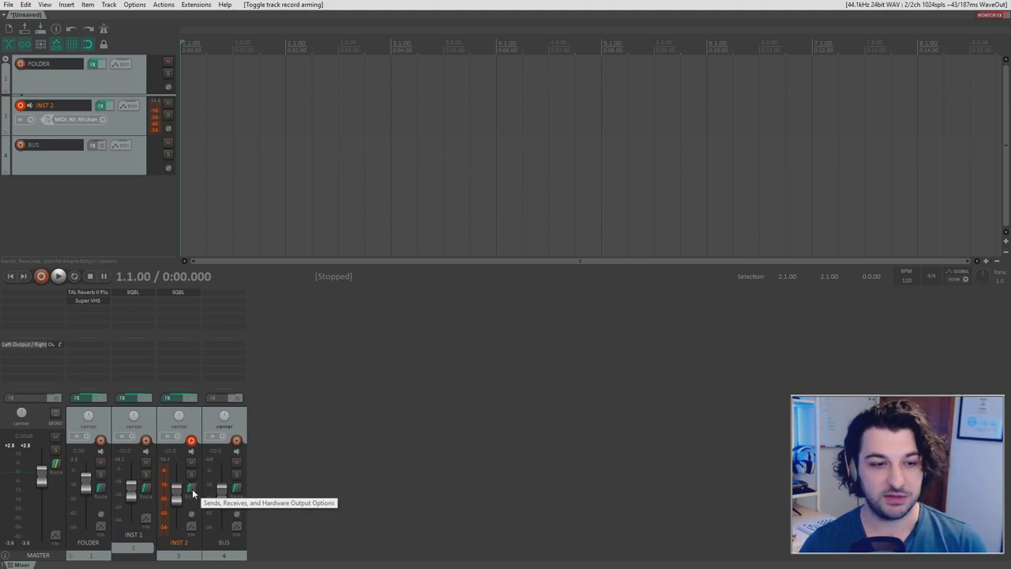
Step: Add a send from INST 2 to BUS in its routing window, then delete it again
{"action": "left_click", "coordinate": [192, 494]}
{"action": "left_click_drag", "start_coordinate": [352, 427], "coordinate": [435, 316]}
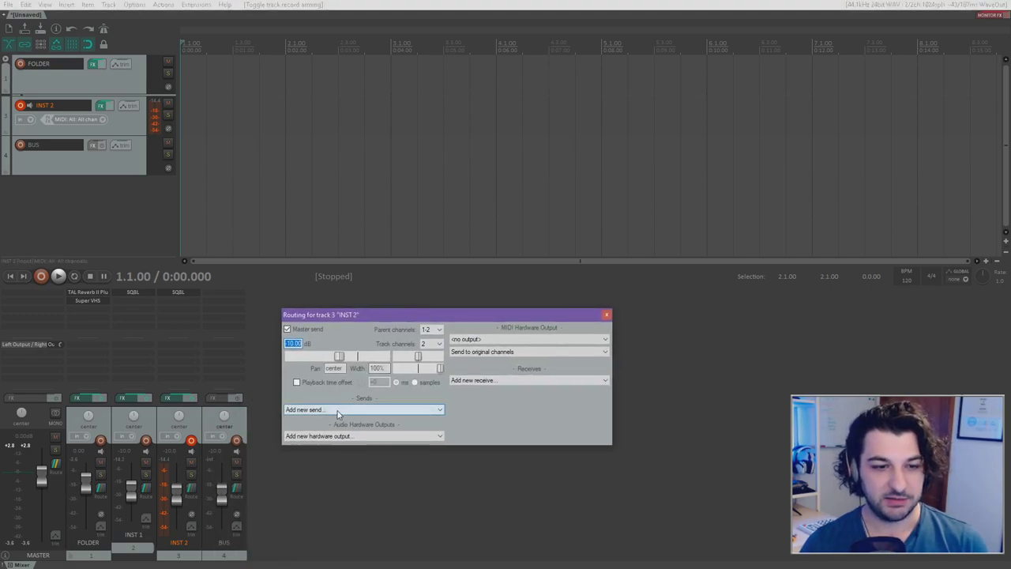
{"action": "left_click", "coordinate": [338, 410]}
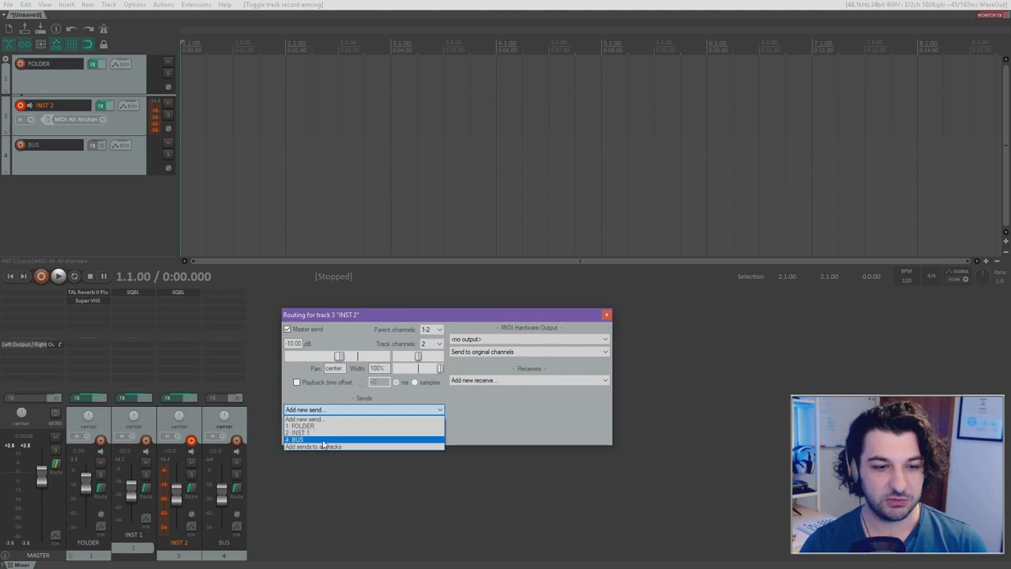
{"action": "left_click", "coordinate": [323, 440]}
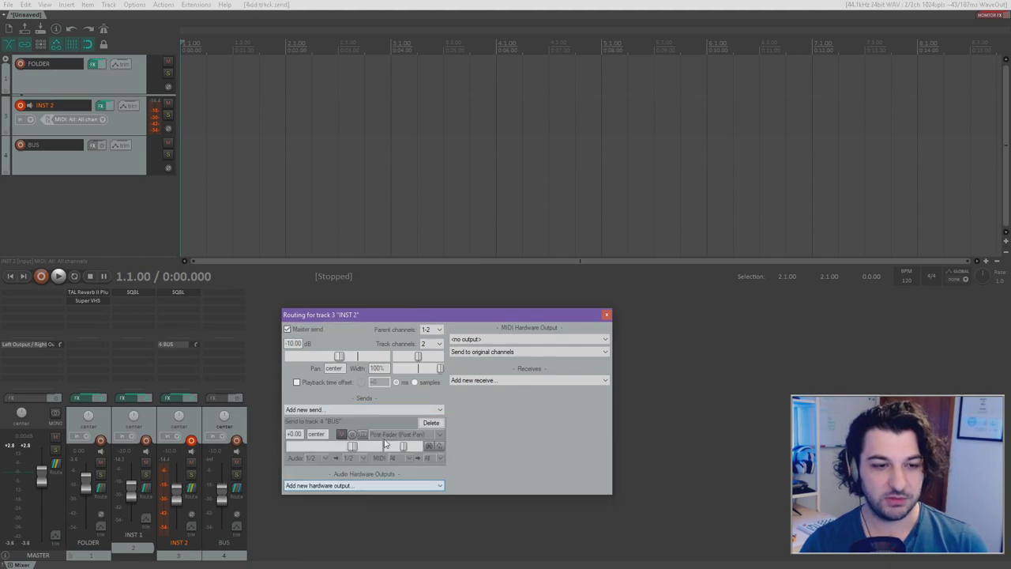
{"action": "left_click", "coordinate": [431, 423]}
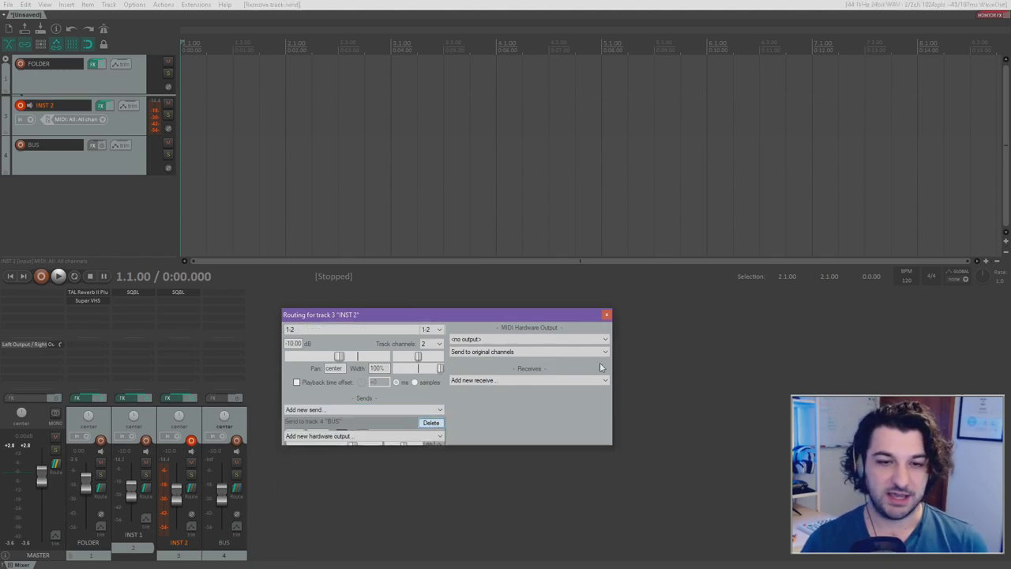
{"action": "left_click", "coordinate": [607, 316]}
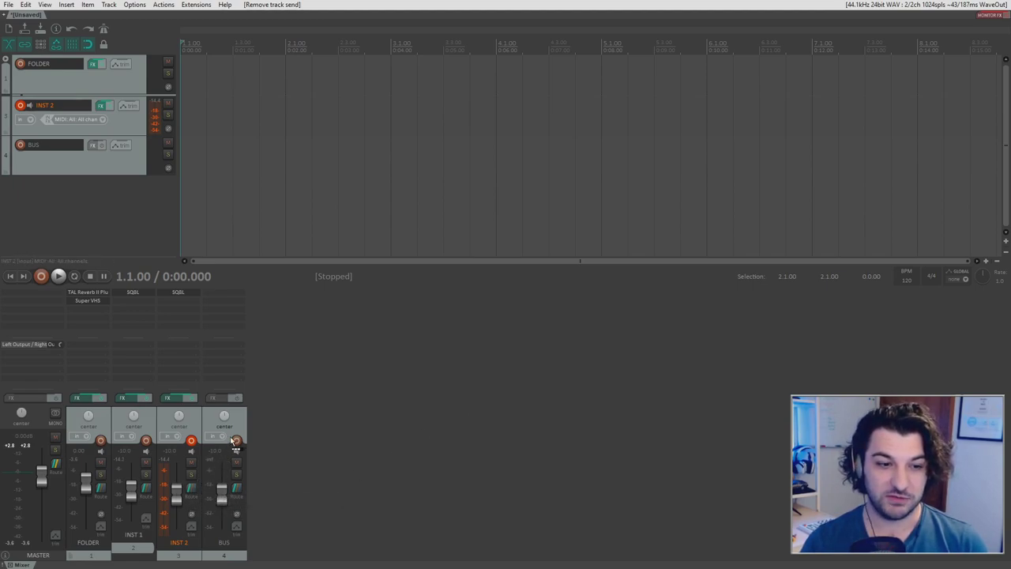
Step: Create INST 2's send to BUS and reset its level to +0.00 dB after adjusting it
{"action": "left_click_drag", "start_coordinate": [240, 425], "coordinate": [242, 426]}
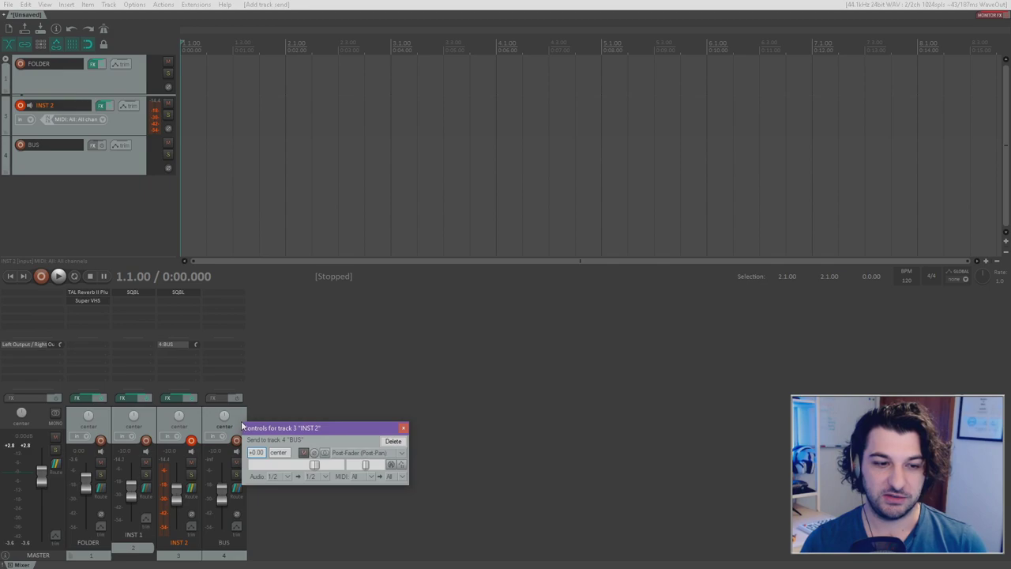
{"action": "left_click_drag", "start_coordinate": [330, 428], "coordinate": [374, 303]}
{"action": "mouse_move", "coordinate": [335, 344]}
{"action": "left_mouse_down"}
{"action": "mouse_move", "coordinate": [316, 345]}
{"action": "mouse_move", "coordinate": [331, 349]}
{"action": "left_mouse_up"}
{"action": "double_click", "coordinate": [331, 348]}
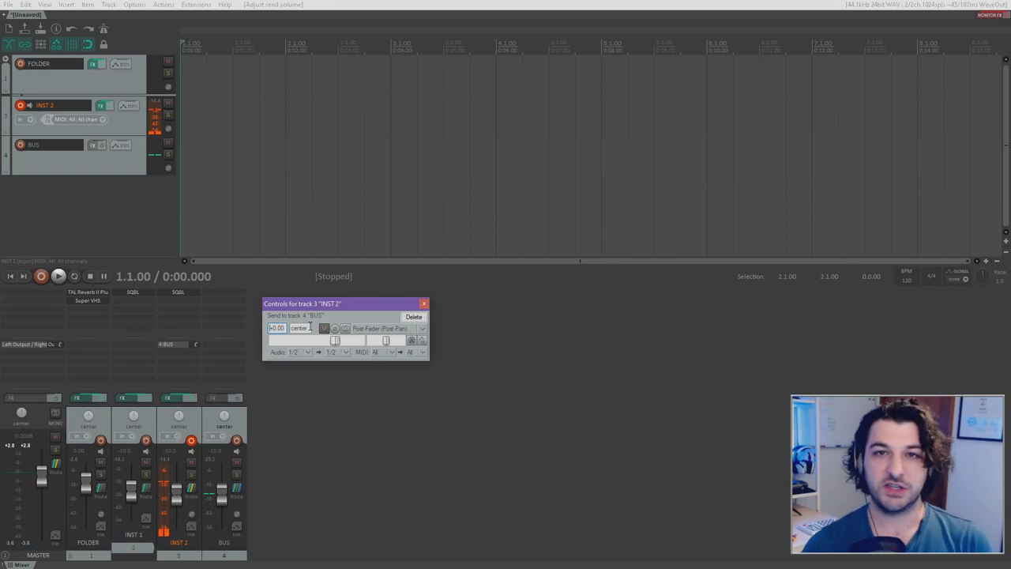
Step: Try Pre-Fader and Pre-FX on INST 2's BUS send, ending on Post-Fader (Post-Pan)
{"action": "left_click", "coordinate": [411, 340]}
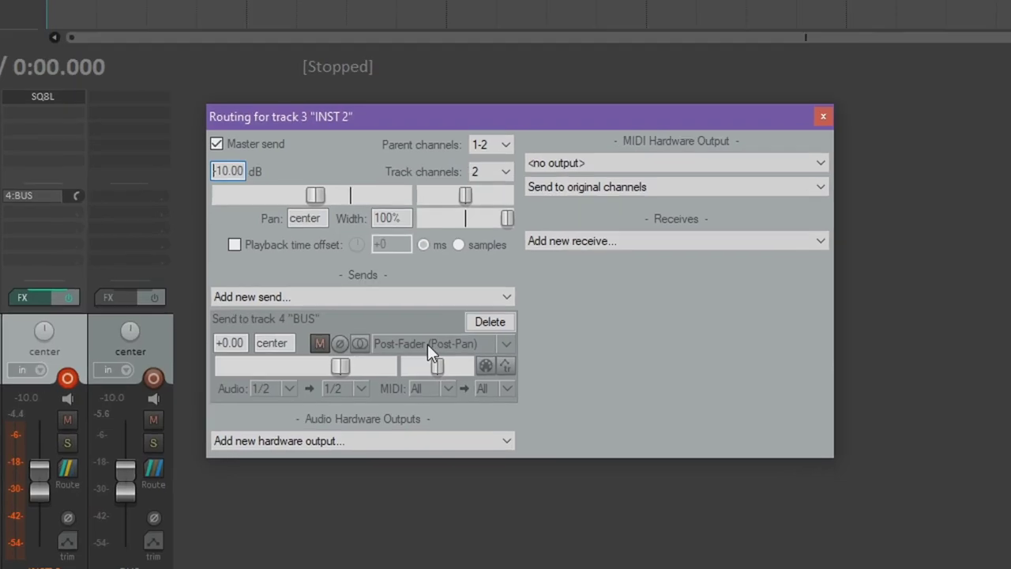
{"action": "left_click", "coordinate": [397, 393]}
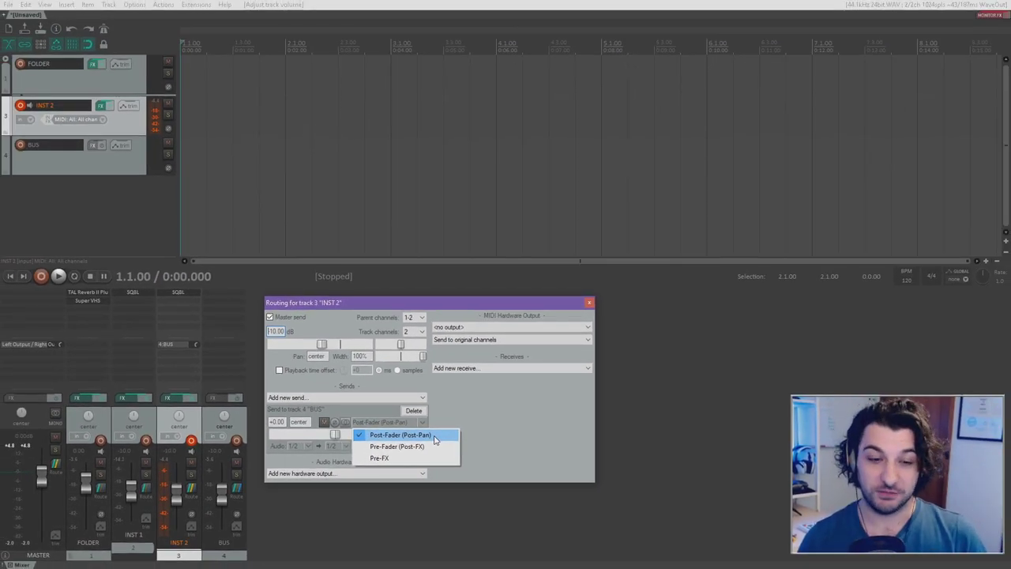
{"action": "left_click", "coordinate": [433, 446]}
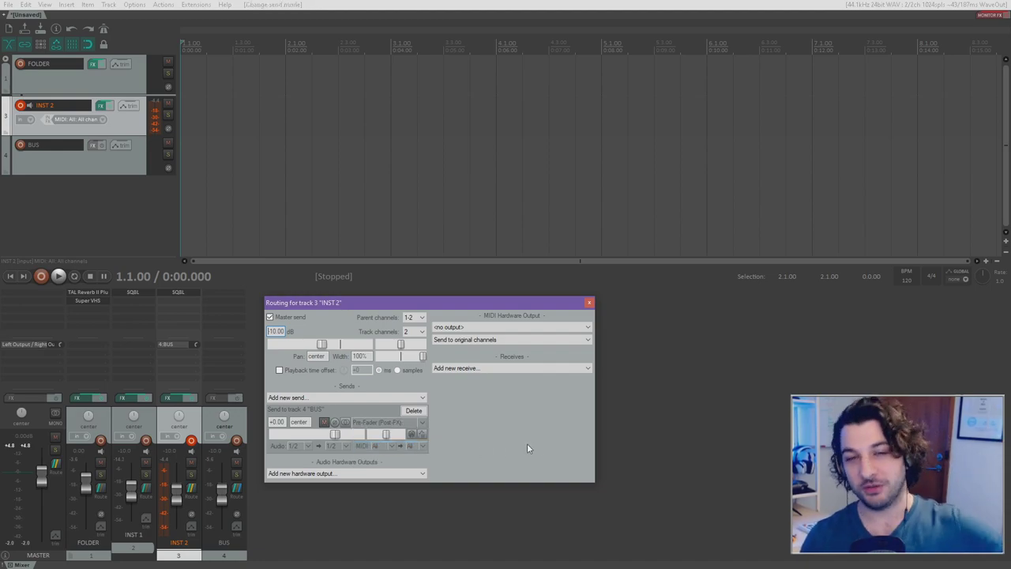
{"action": "left_click", "coordinate": [423, 423]}
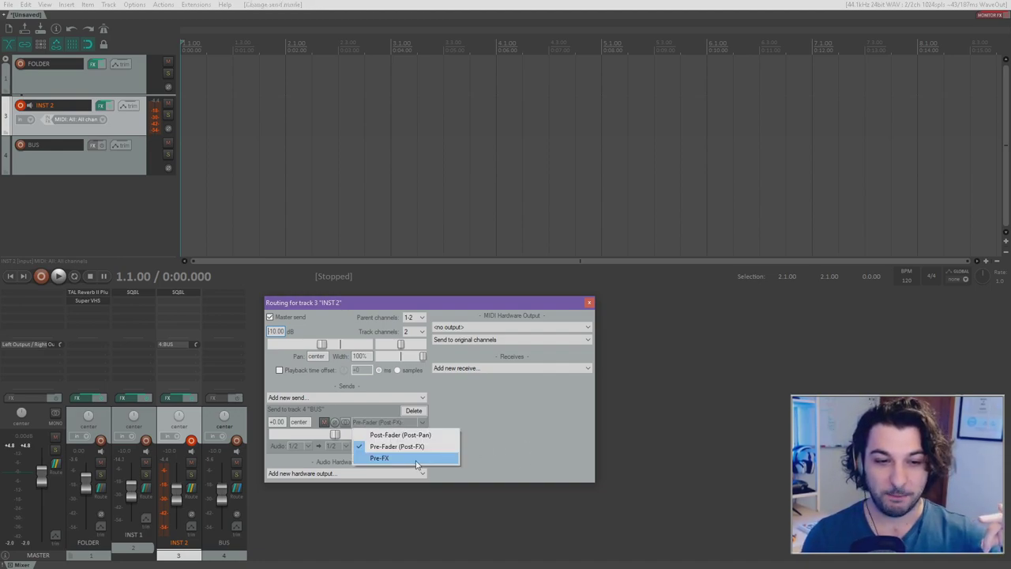
{"action": "left_click", "coordinate": [417, 462]}
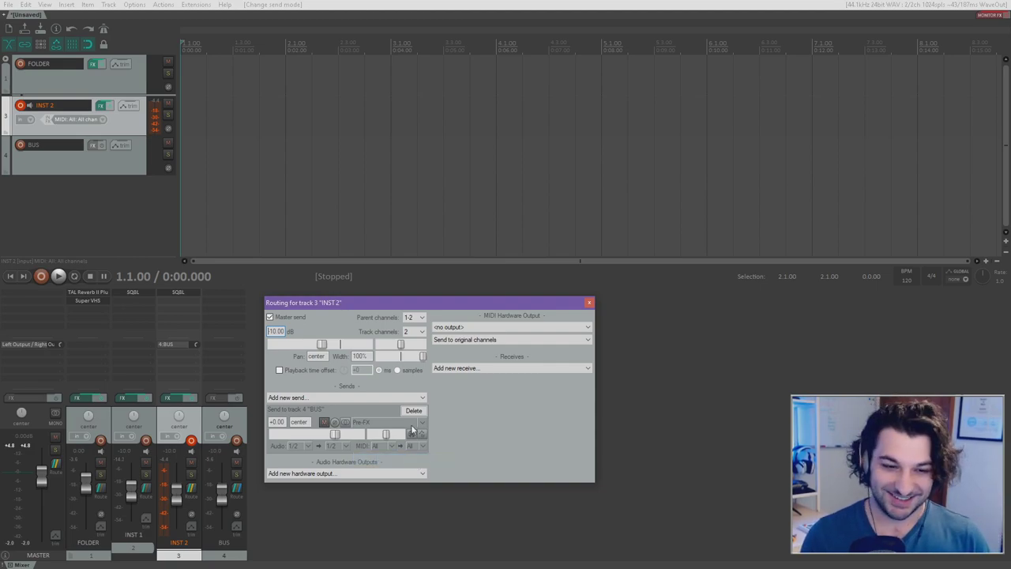
{"action": "left_click", "coordinate": [412, 423]}
{"action": "left_click", "coordinate": [408, 436]}
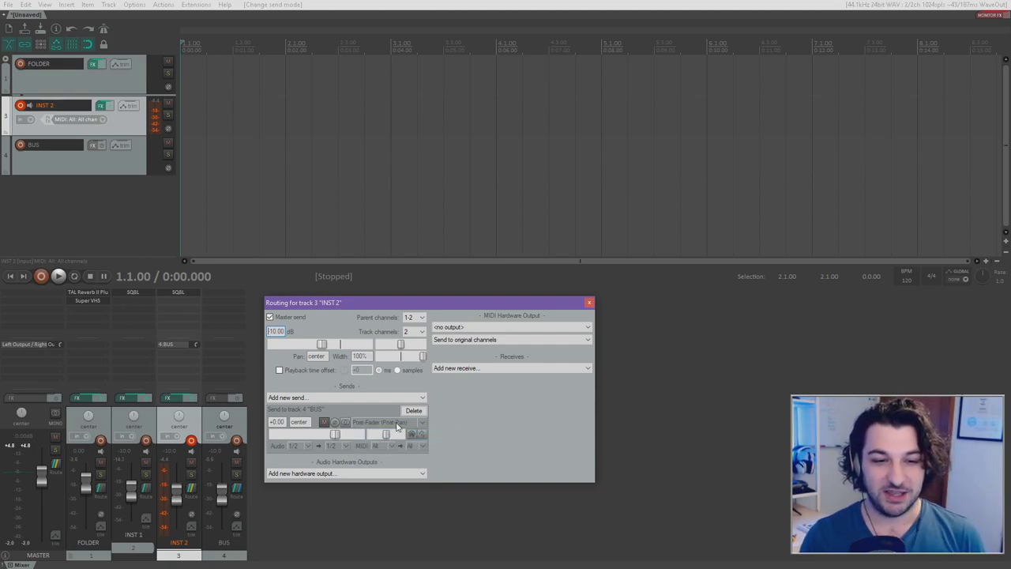
Step: Lower INST 2's volume to -10.0 dB and recheck its routing
{"action": "left_click_drag", "start_coordinate": [179, 497], "coordinate": [177, 564]}
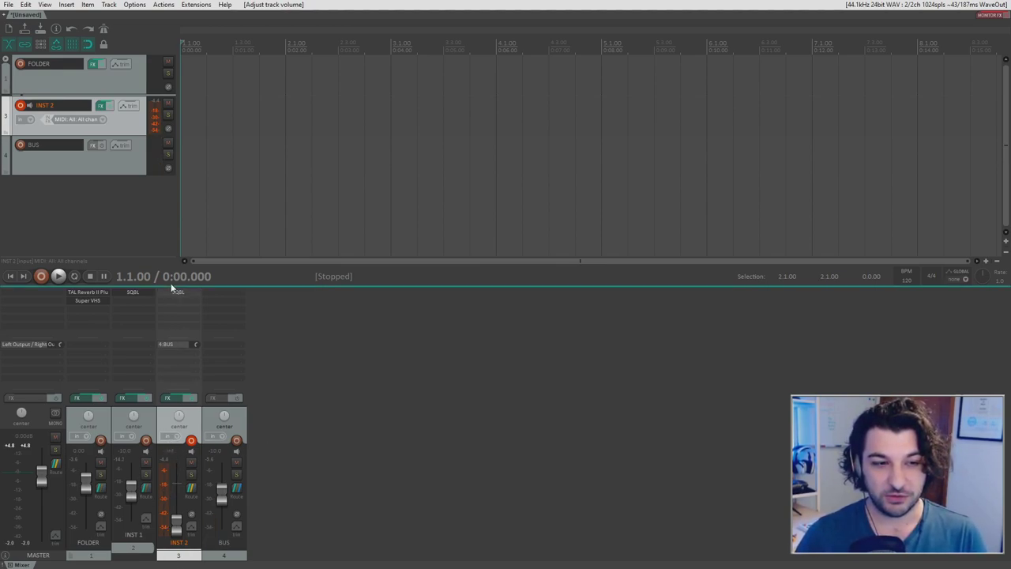
{"action": "left_click_drag", "start_coordinate": [177, 530], "coordinate": [243, 555]}
{"action": "left_click", "coordinate": [243, 431]}
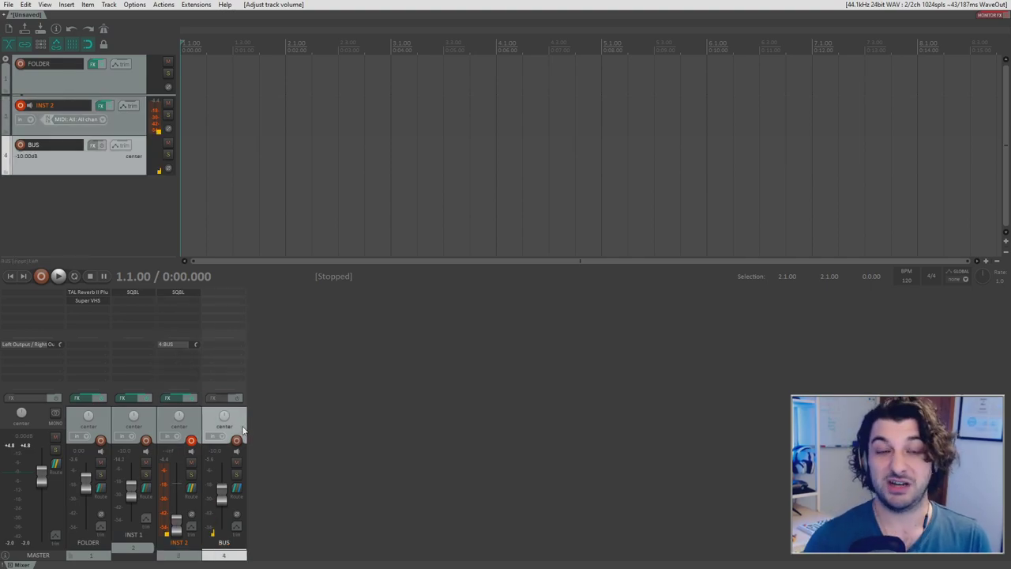
{"action": "left_click", "coordinate": [192, 487]}
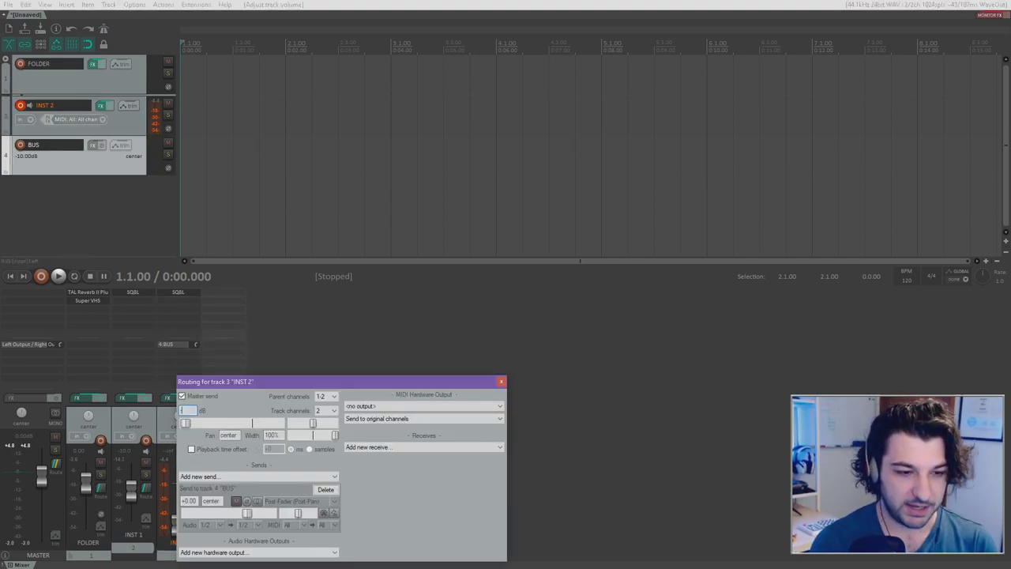
{"action": "key", "text": "Escape"}
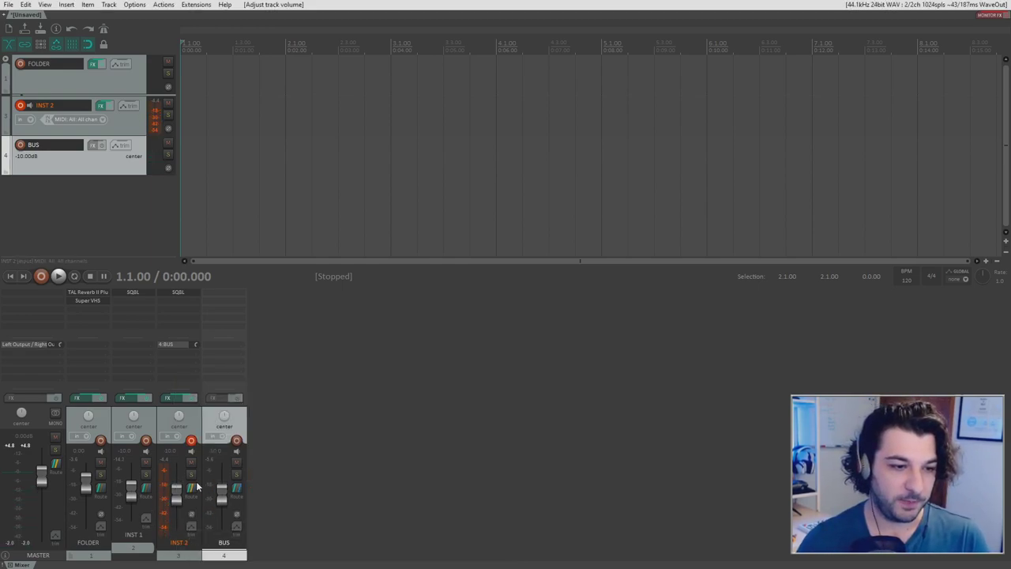
Step: Switch the BUS send to Pre-Fader (Post-FX) and pull INST 2's volume to -inf dB
{"action": "left_click", "coordinate": [191, 487]}
{"action": "left_click", "coordinate": [348, 413]}
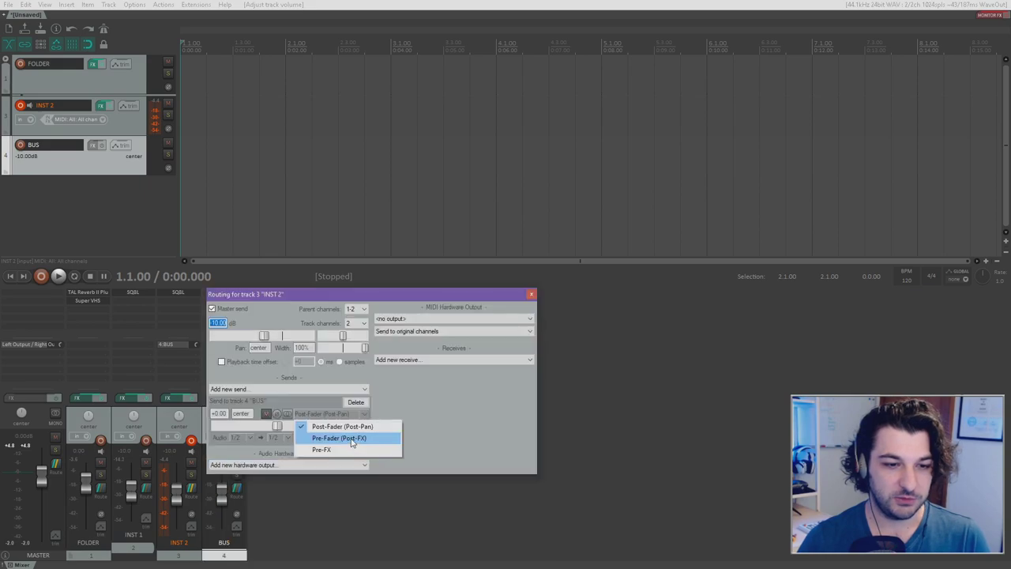
{"action": "left_click", "coordinate": [352, 440]}
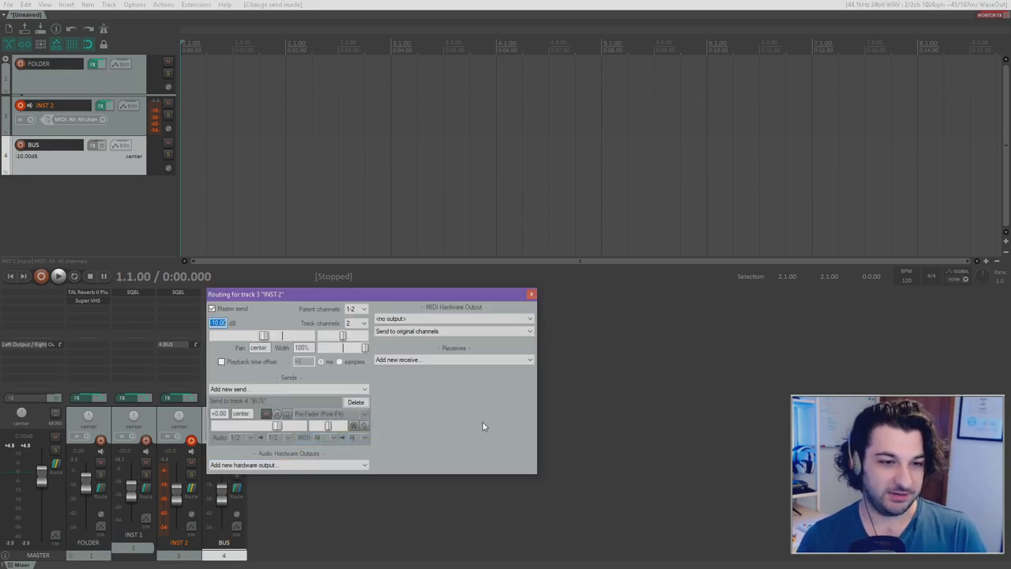
{"action": "left_click", "coordinate": [531, 294]}
{"action": "left_click_drag", "start_coordinate": [176, 498], "coordinate": [176, 527]}
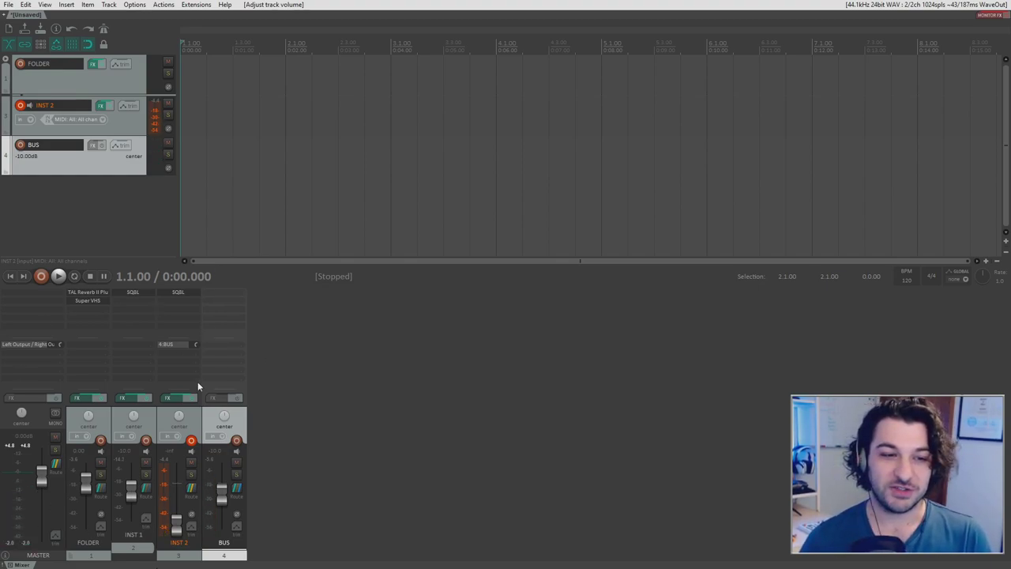
Step: Change INST 2's BUS send mode to Pre-FX in its routing window
{"action": "left_click", "coordinate": [195, 418]}
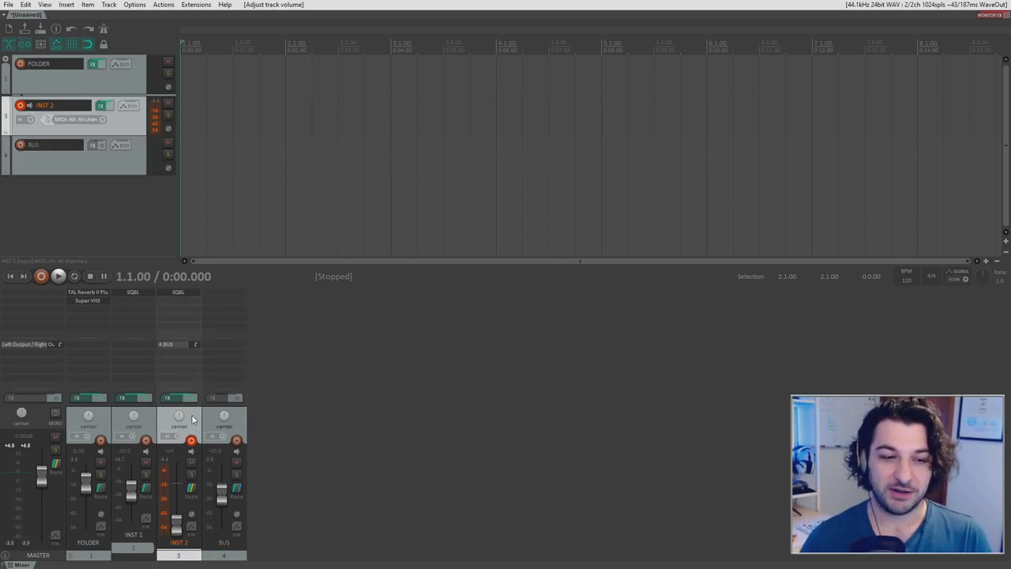
{"action": "left_click", "coordinate": [241, 422]}
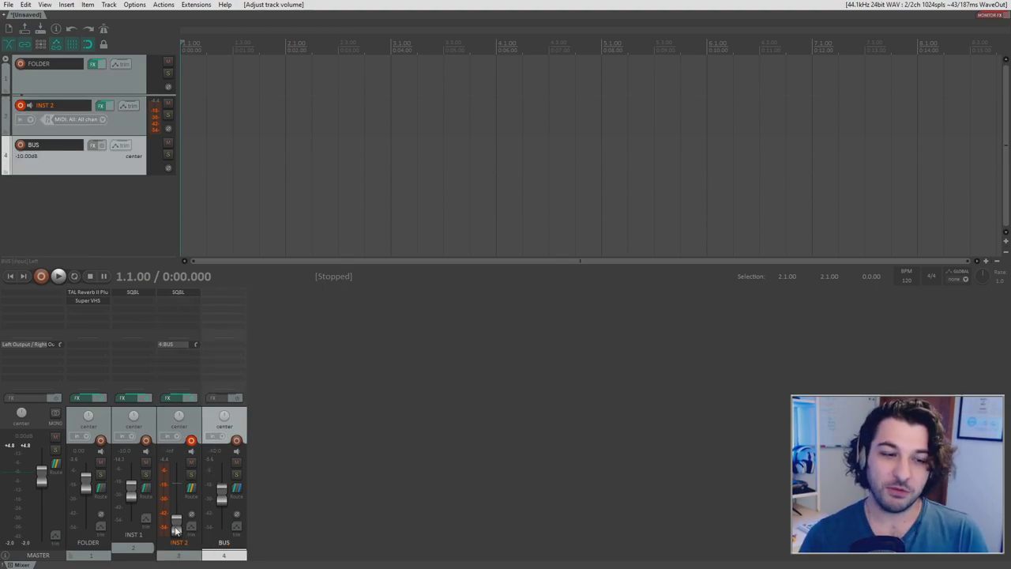
{"action": "mouse_move", "coordinate": [179, 531]}
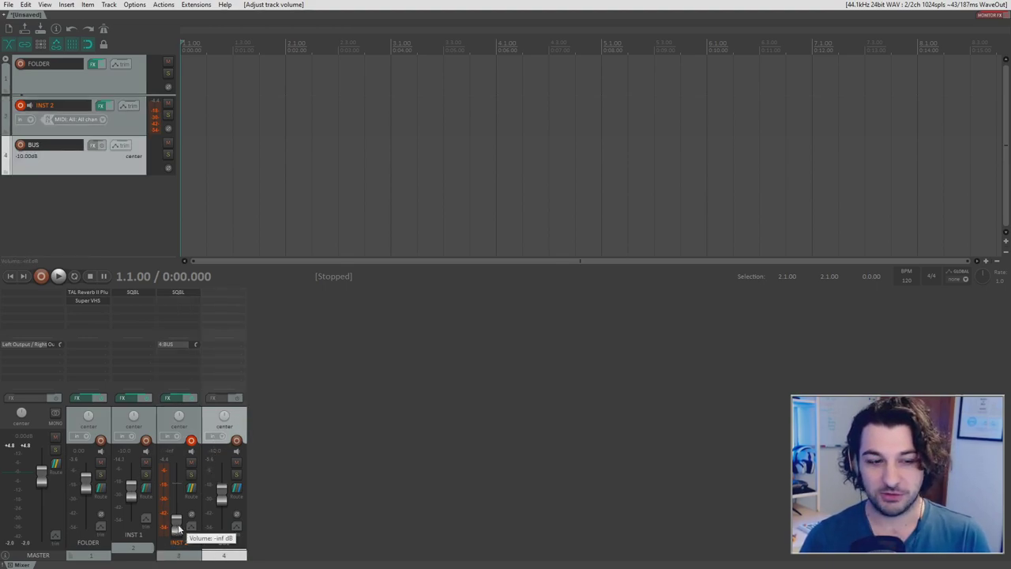
{"action": "left_click", "coordinate": [191, 490]}
{"action": "left_click", "coordinate": [376, 427]}
{"action": "left_click", "coordinate": [364, 463]}
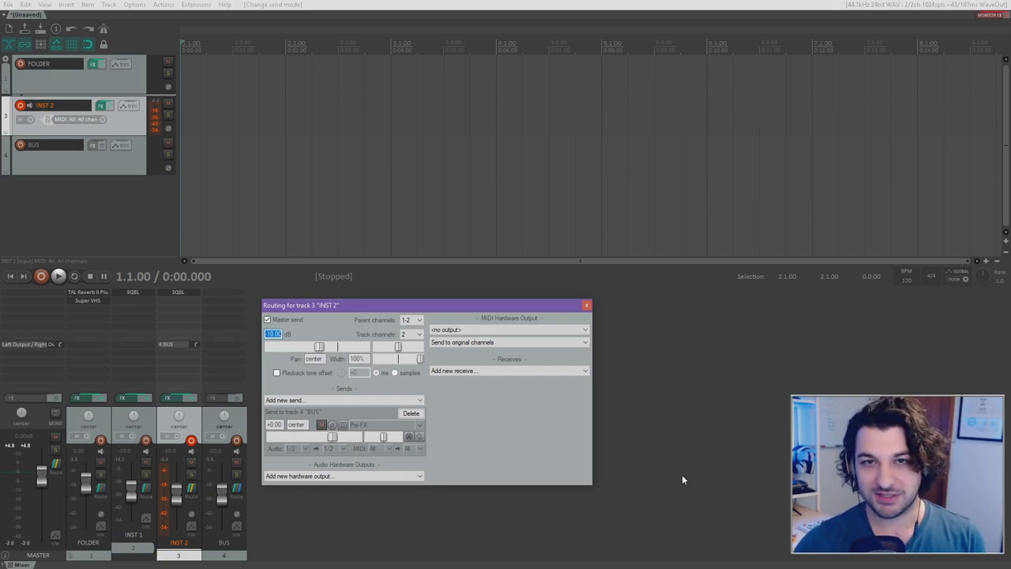
Step: Review INST 2's routing, then mute the BUS track on its mixer strip
{"action": "left_click", "coordinate": [245, 427]}
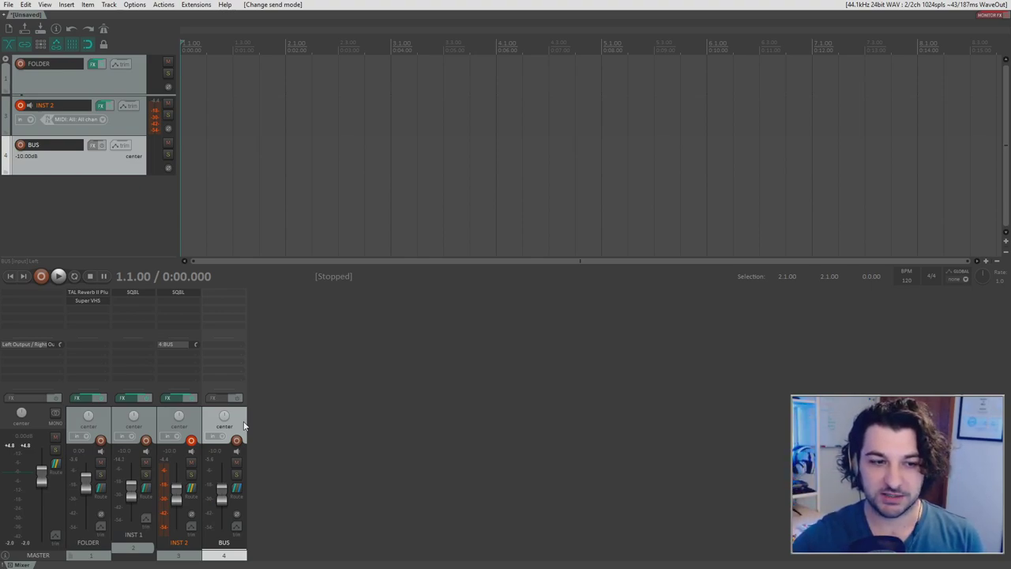
{"action": "left_click", "coordinate": [190, 488]}
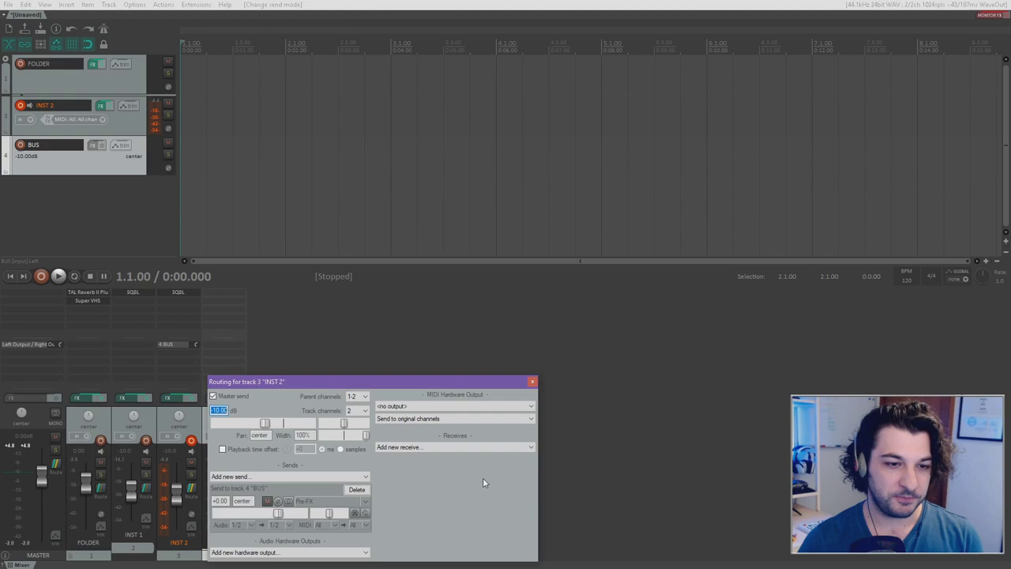
{"action": "left_click_drag", "start_coordinate": [398, 383], "coordinate": [463, 324]}
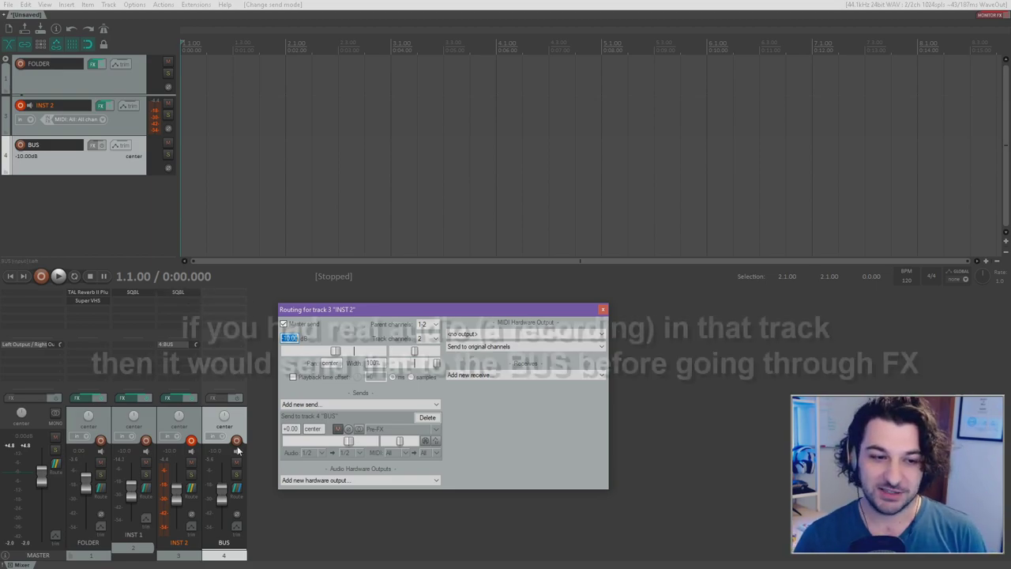
{"action": "key", "text": "Escape"}
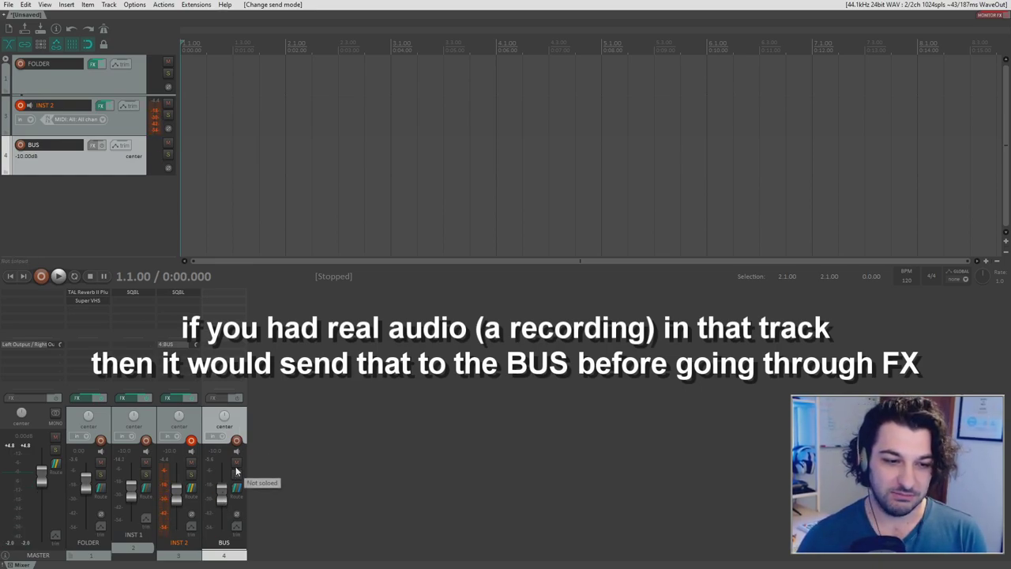
{"action": "left_click", "coordinate": [236, 463]}
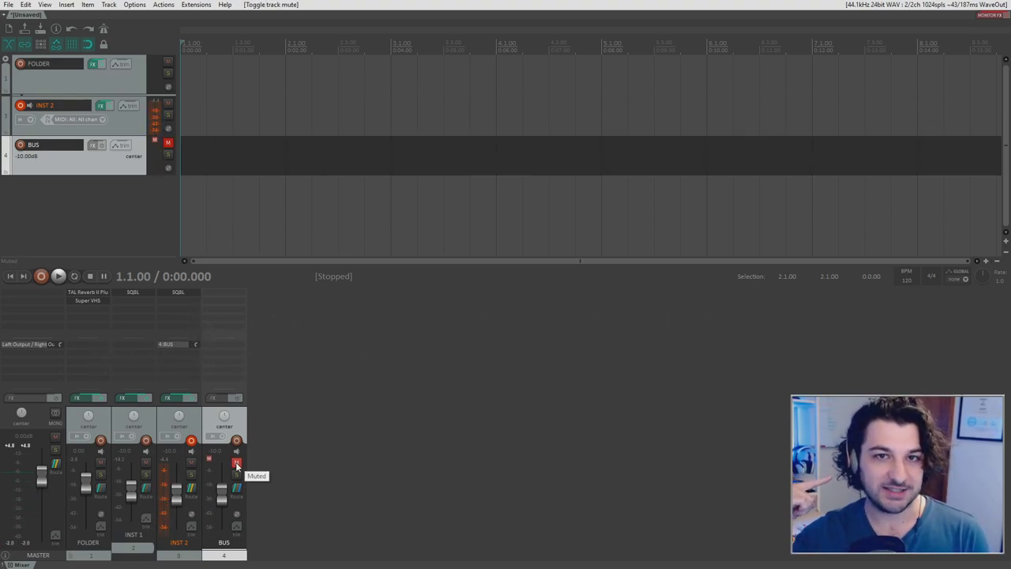
{"action": "left_click", "coordinate": [188, 422]}
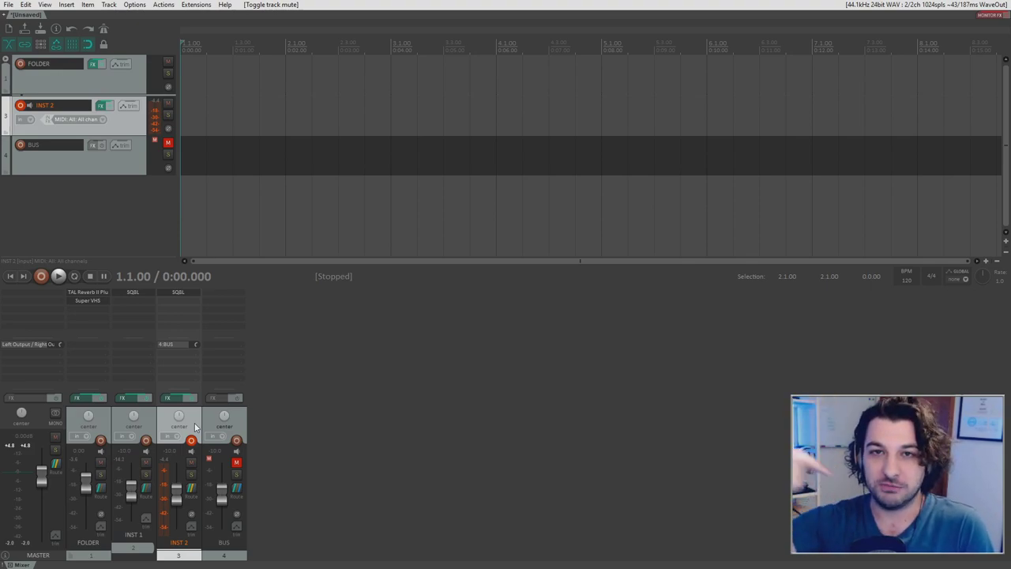
Step: Undo the BUS mute and reset the BUS volume to 0 dB
{"action": "key", "text": "ctrl+z"}
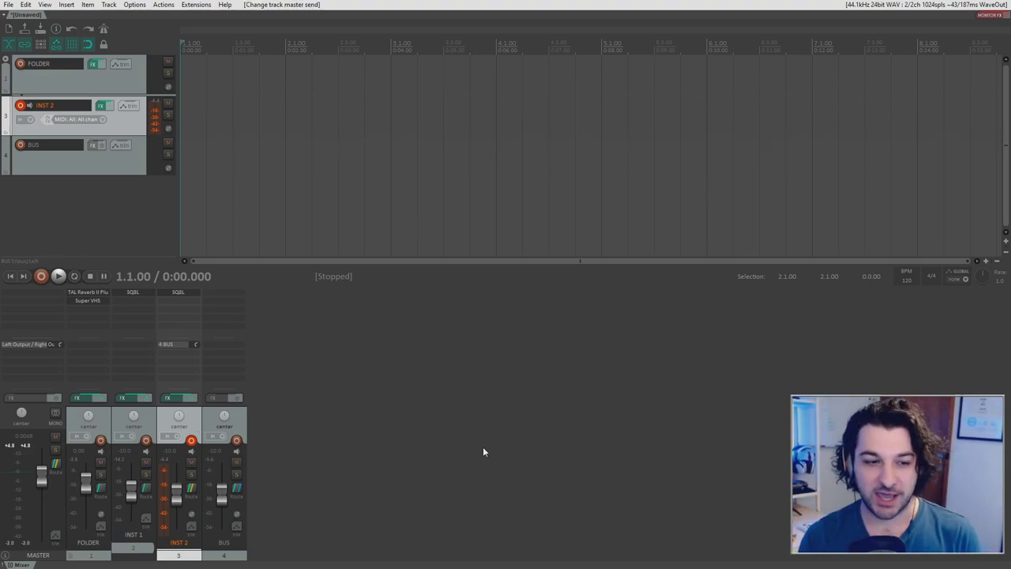
{"action": "left_click", "coordinate": [191, 487]}
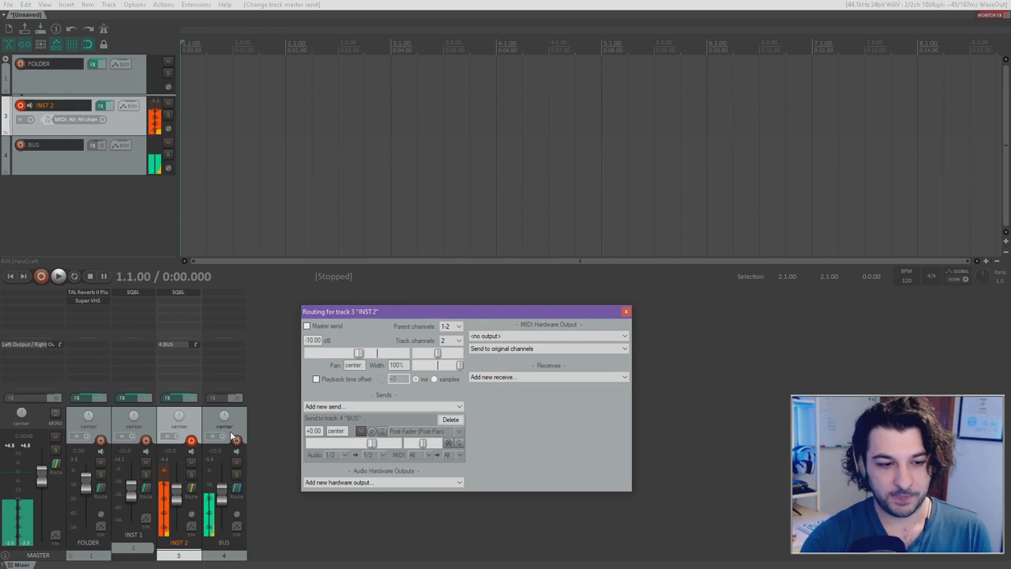
{"action": "double_click", "coordinate": [221, 494]}
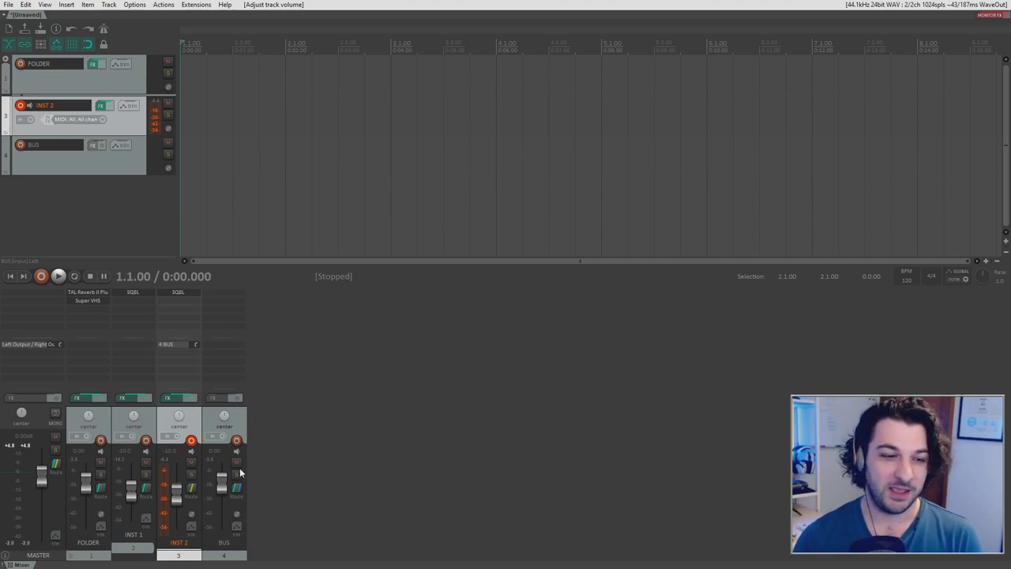
{"action": "left_click", "coordinate": [243, 422]}
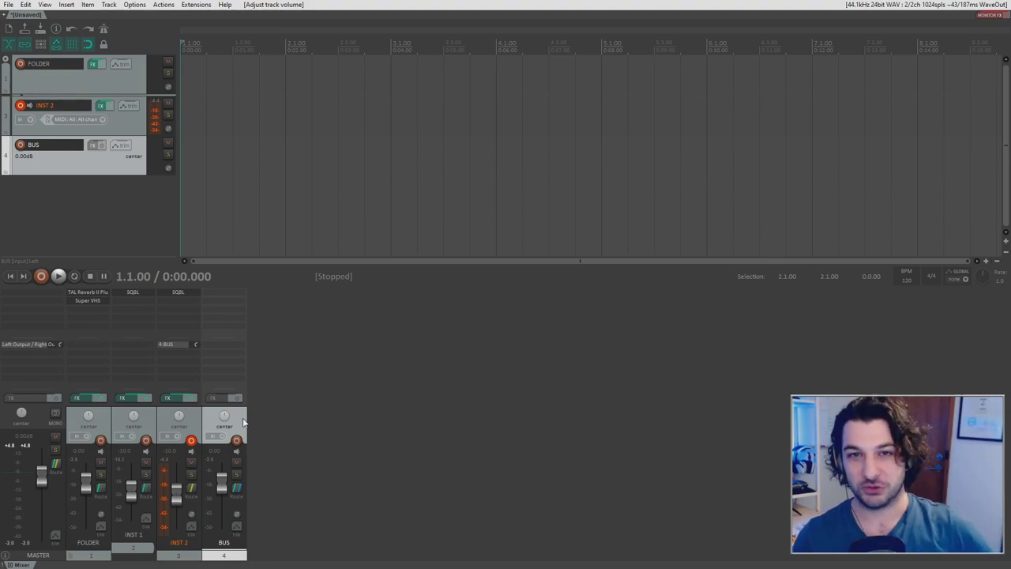
Step: Enable INST 2's Master send alongside its send to BUS
{"action": "left_click", "coordinate": [196, 412]}
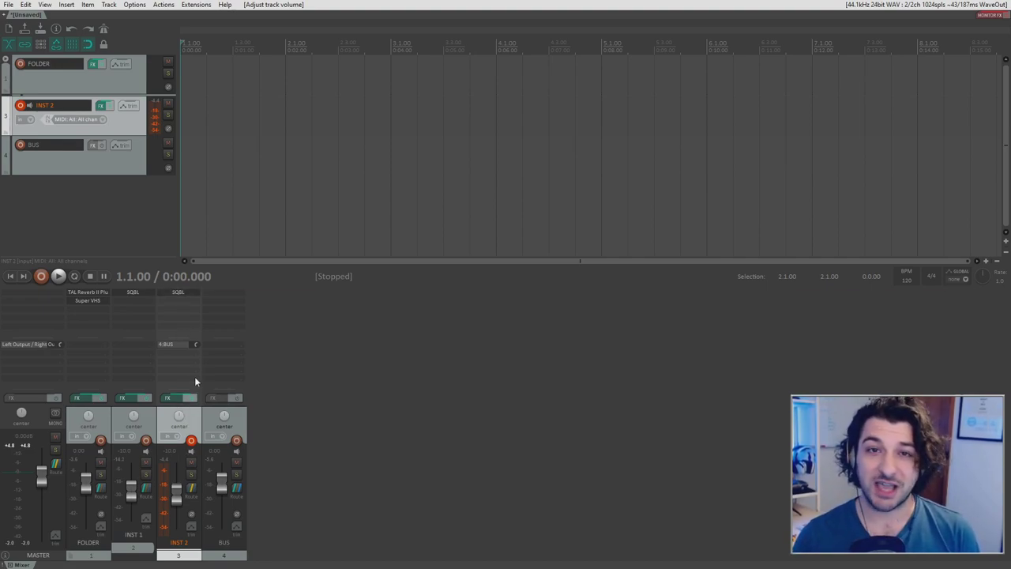
{"action": "left_click", "coordinate": [36, 419]}
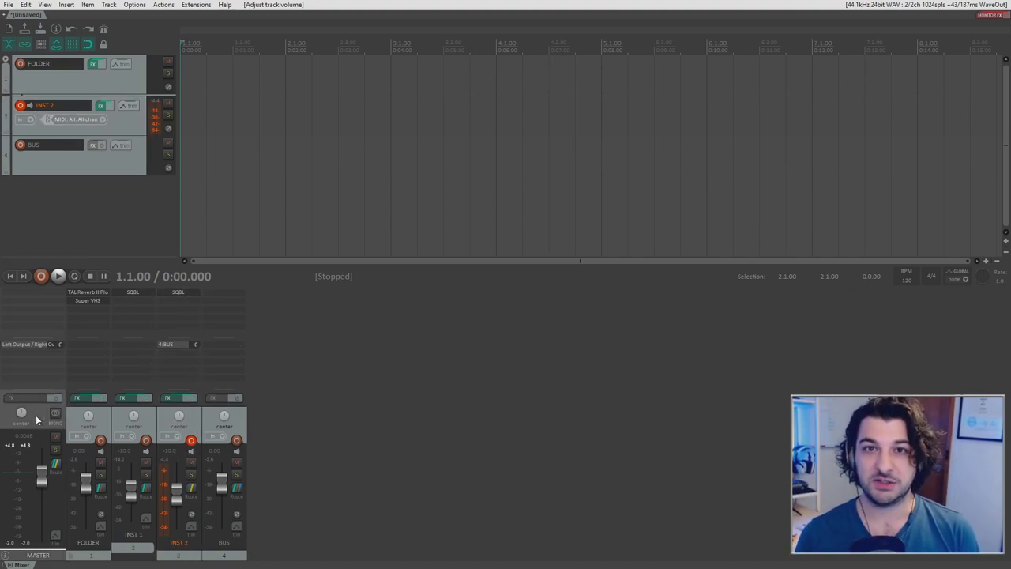
{"action": "left_click", "coordinate": [242, 429]}
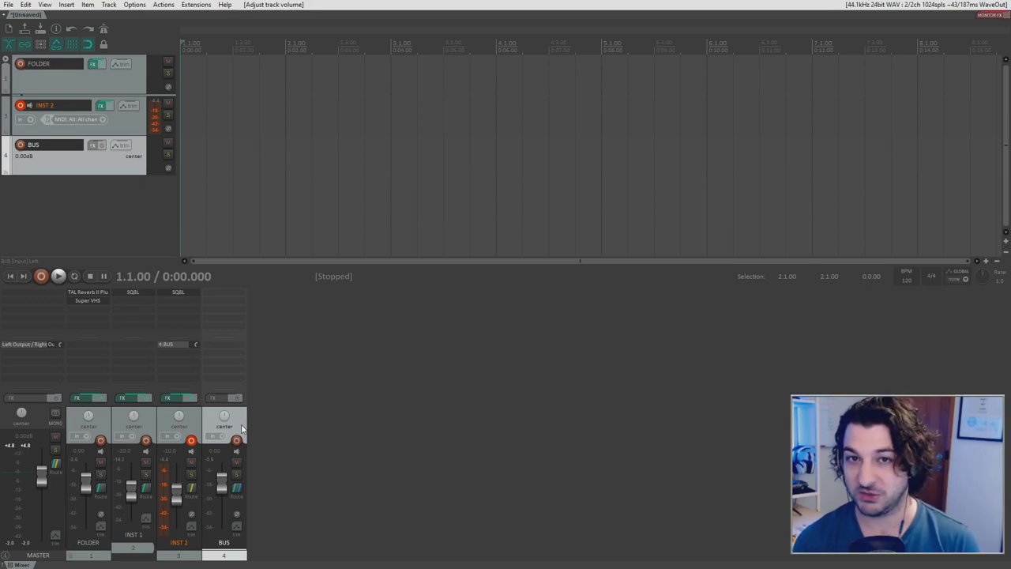
{"action": "left_click", "coordinate": [191, 488]}
{"action": "left_click_drag", "start_coordinate": [317, 382], "coordinate": [418, 320]}
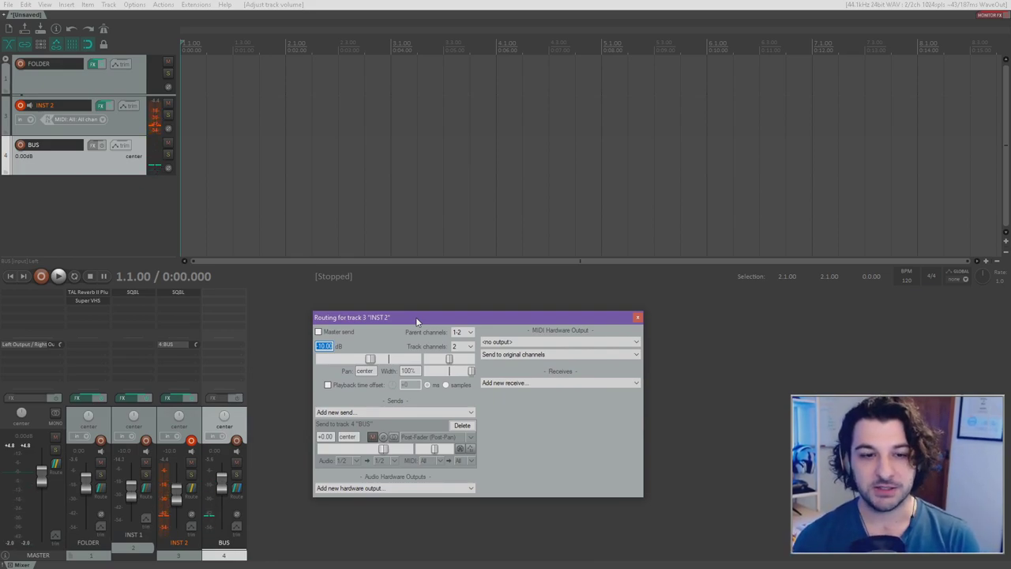
{"action": "left_click", "coordinate": [329, 333]}
{"action": "left_click", "coordinate": [329, 334]}
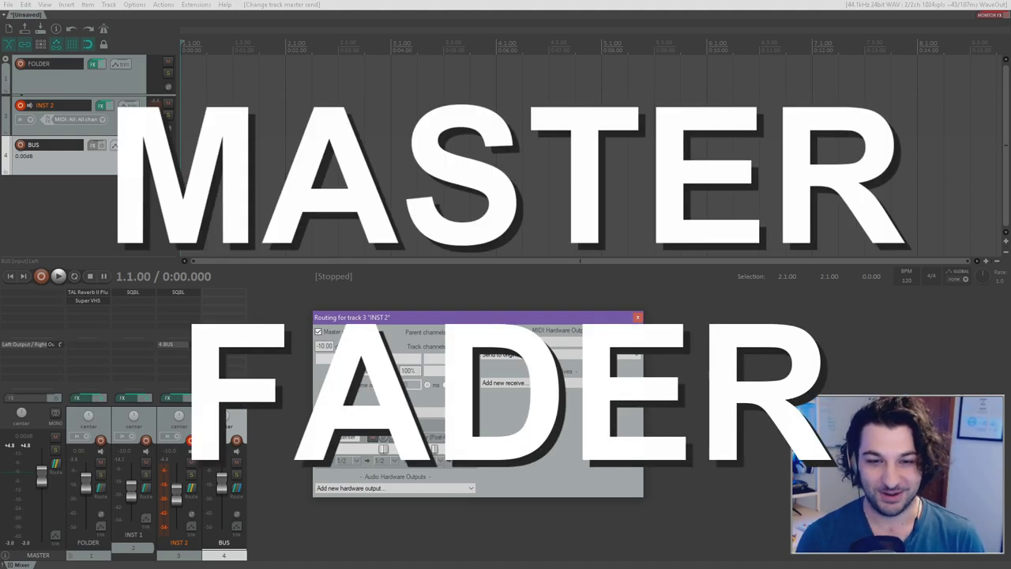
Step: Close the Routing for track 3 window
{"action": "left_click", "coordinate": [639, 318]}
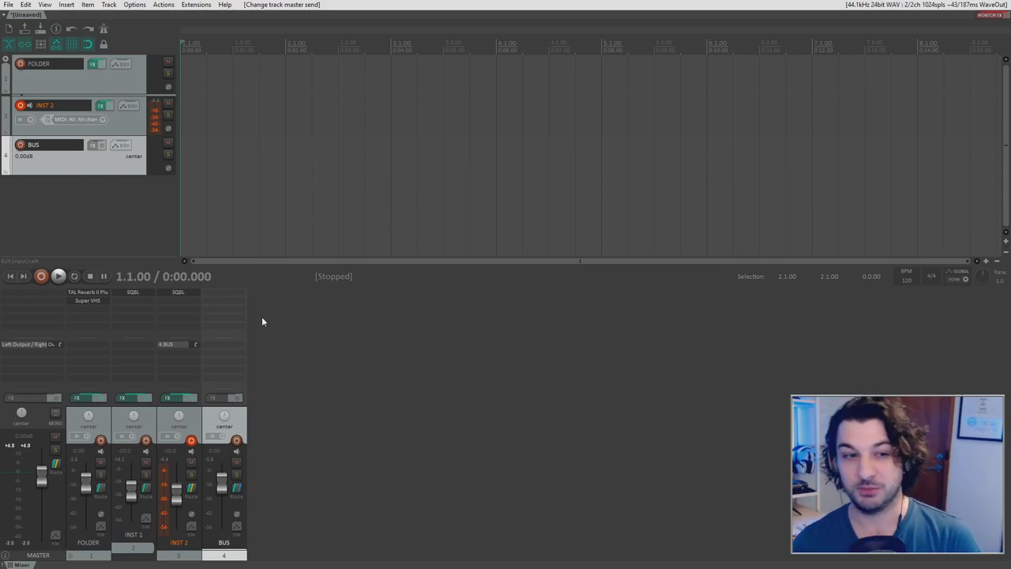
Step: Add TAL Reverb II to the BUS track by searching 'verb'
{"action": "left_click", "coordinate": [233, 292]}
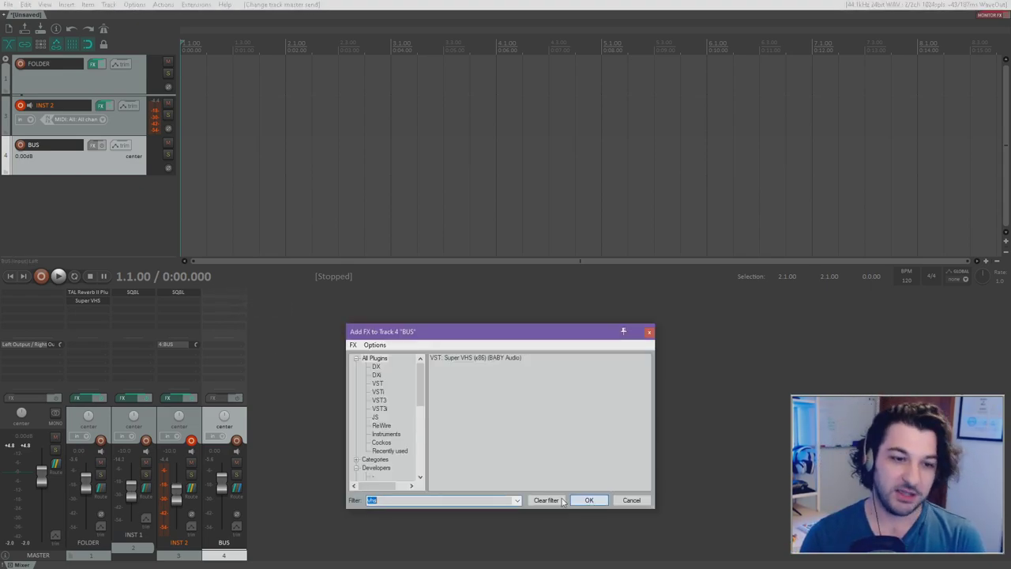
{"action": "type", "text": "verb"}
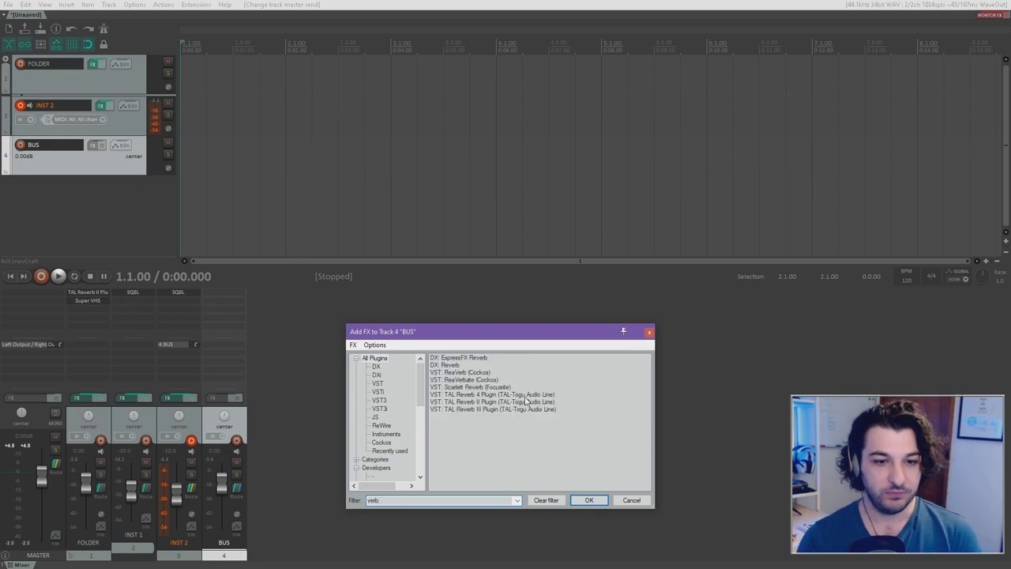
{"action": "double_click", "coordinate": [498, 403]}
{"action": "left_click_drag", "start_coordinate": [272, 42], "coordinate": [524, 303]}
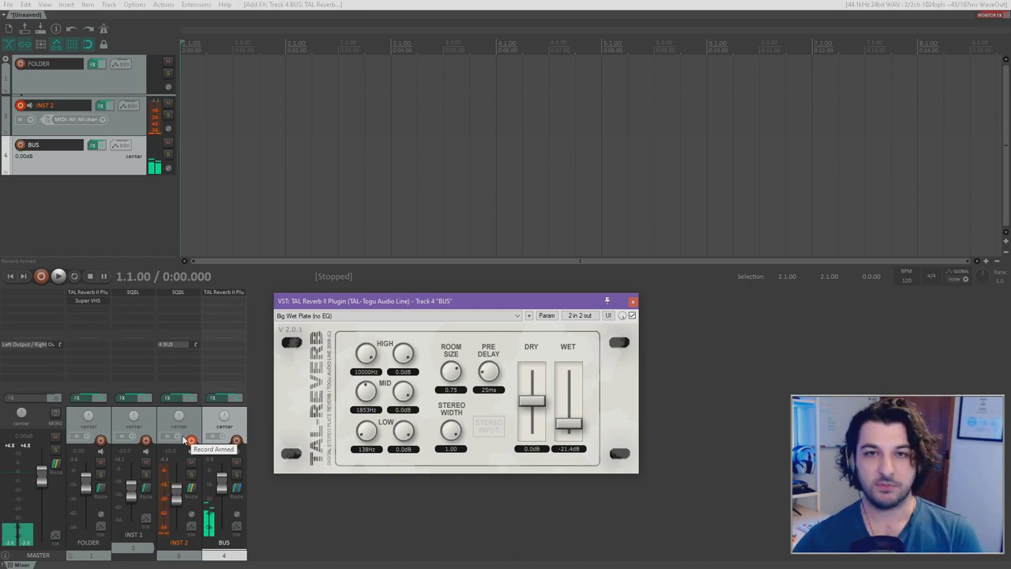
Step: Set the BUS track volume to -10 dB and close the reverb window
{"action": "left_click", "coordinate": [236, 488]}
{"action": "type", "text": "-10"}
{"action": "key", "text": "Return"}
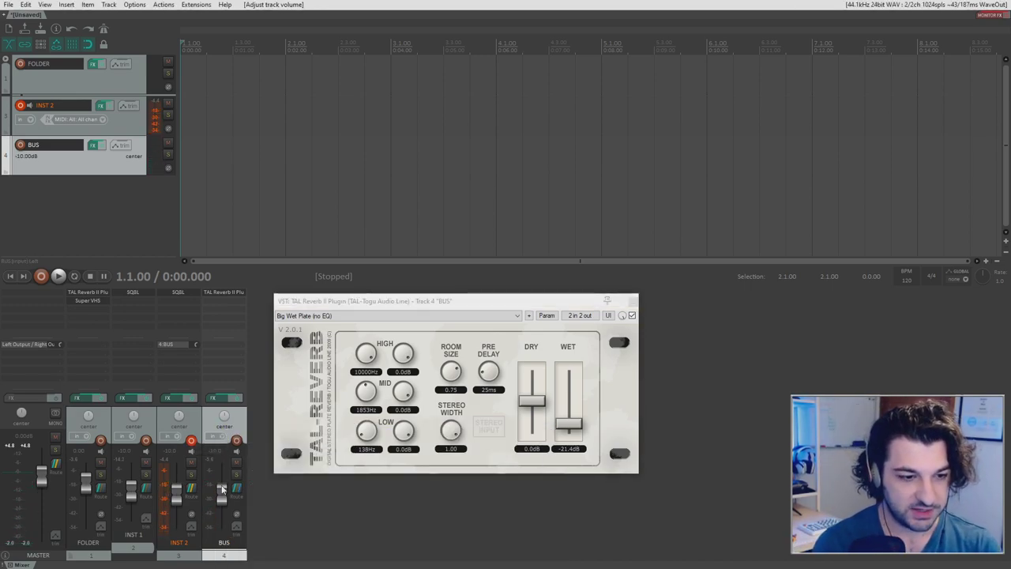
{"action": "left_click_drag", "start_coordinate": [485, 305], "coordinate": [472, 298]}
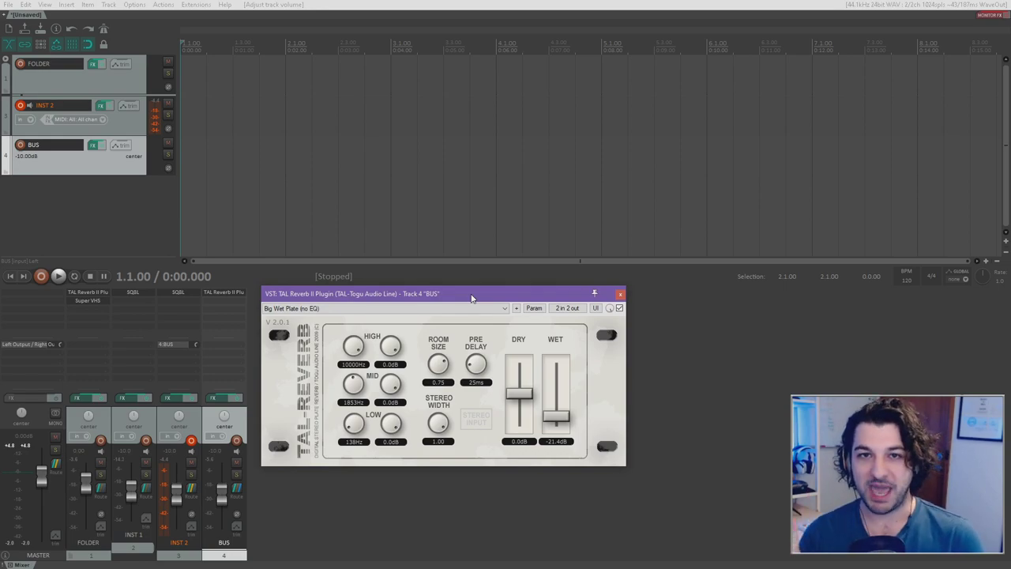
{"action": "left_click", "coordinate": [620, 294]}
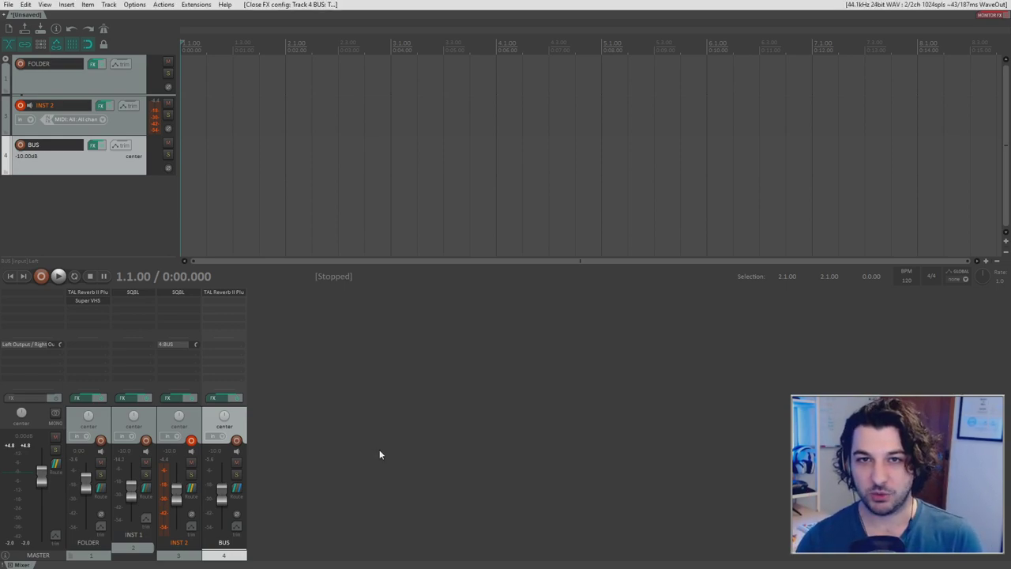
Step: Duplicate INST 2 as INST 3 and check its send to BUS in the routing window
{"action": "left_click", "coordinate": [196, 419]}
{"action": "right_click", "coordinate": [196, 419]}
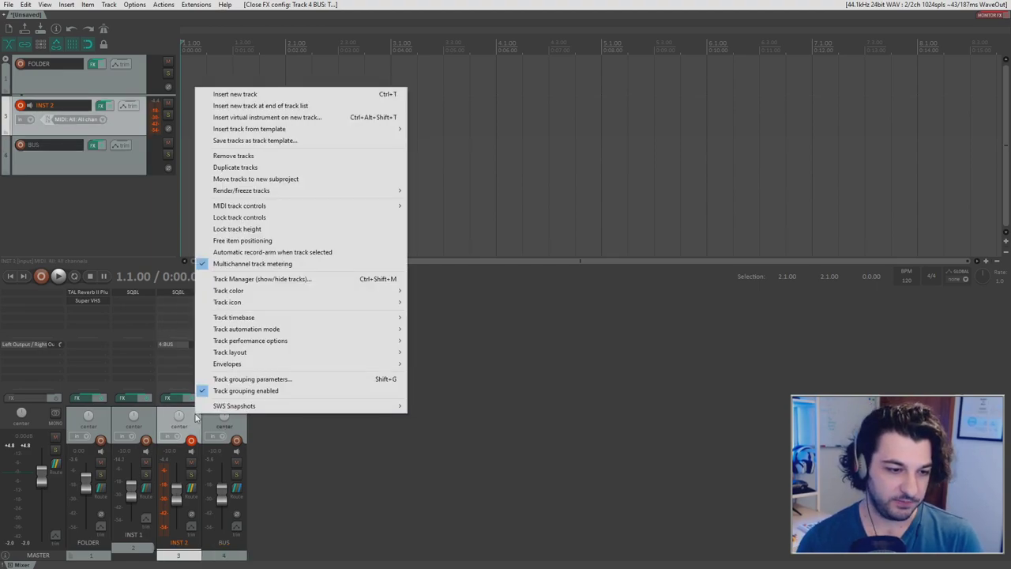
{"action": "left_click", "coordinate": [261, 167]}
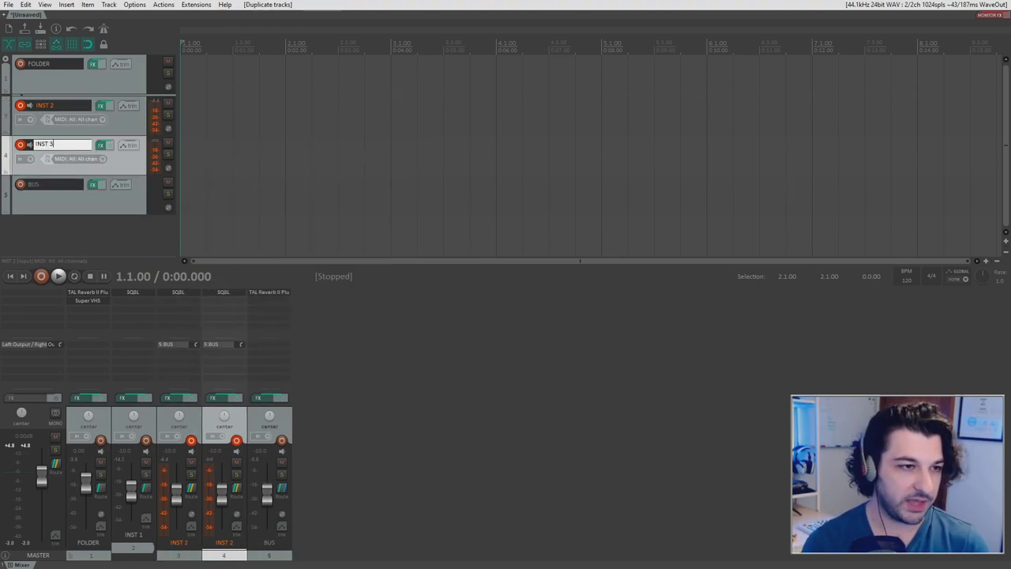
{"action": "key", "text": "Return"}
{"action": "left_click", "coordinate": [501, 464]}
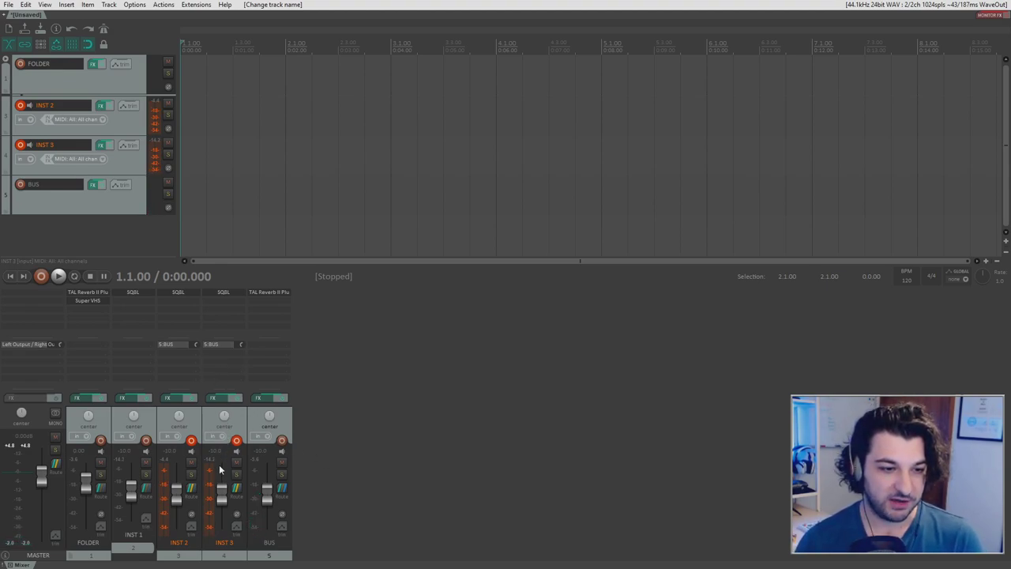
{"action": "left_click", "coordinate": [236, 490]}
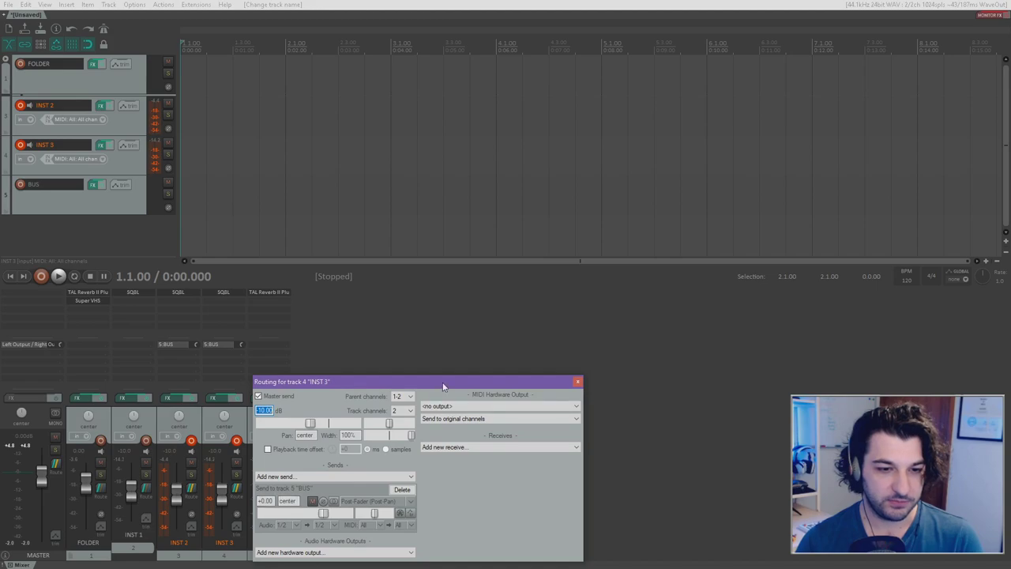
{"action": "left_click_drag", "start_coordinate": [444, 386], "coordinate": [503, 359]}
{"action": "left_click", "coordinate": [638, 354]}
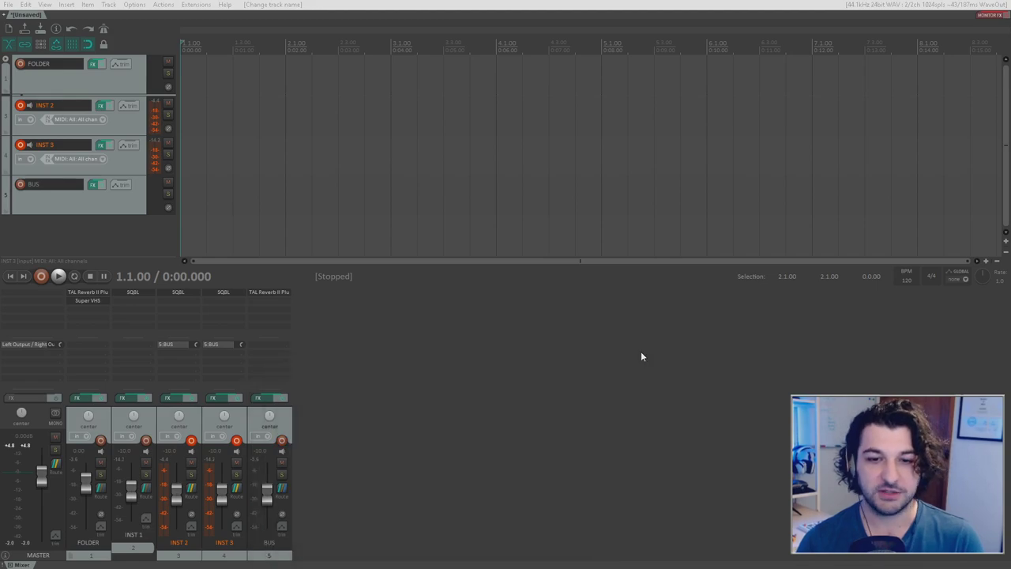
Step: Open the BUS track's routing window, showing receives from INST 2 and INST 3, and position it
{"action": "left_click", "coordinate": [282, 489]}
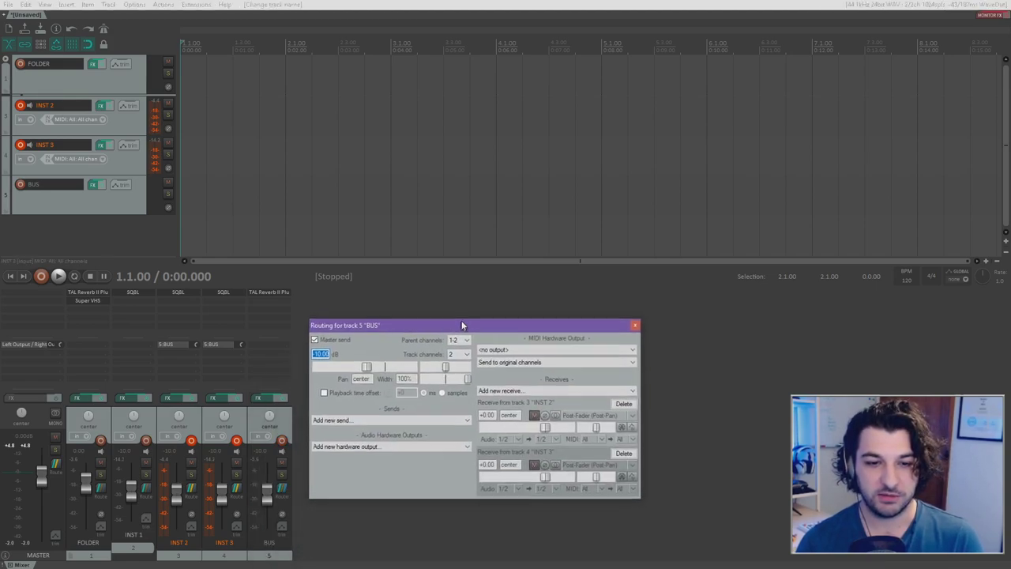
{"action": "left_click_drag", "start_coordinate": [463, 325], "coordinate": [464, 320]}
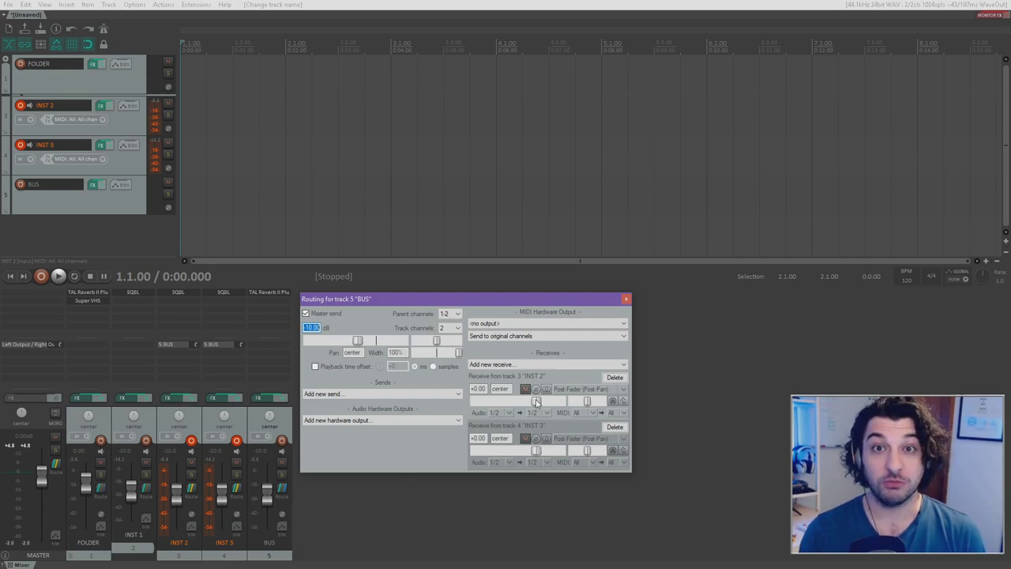
Step: Set the INST 2 receive on BUS to +12 dB and the INST 3 receive to -6.10 dB
{"action": "left_click_drag", "start_coordinate": [536, 403], "coordinate": [577, 404]}
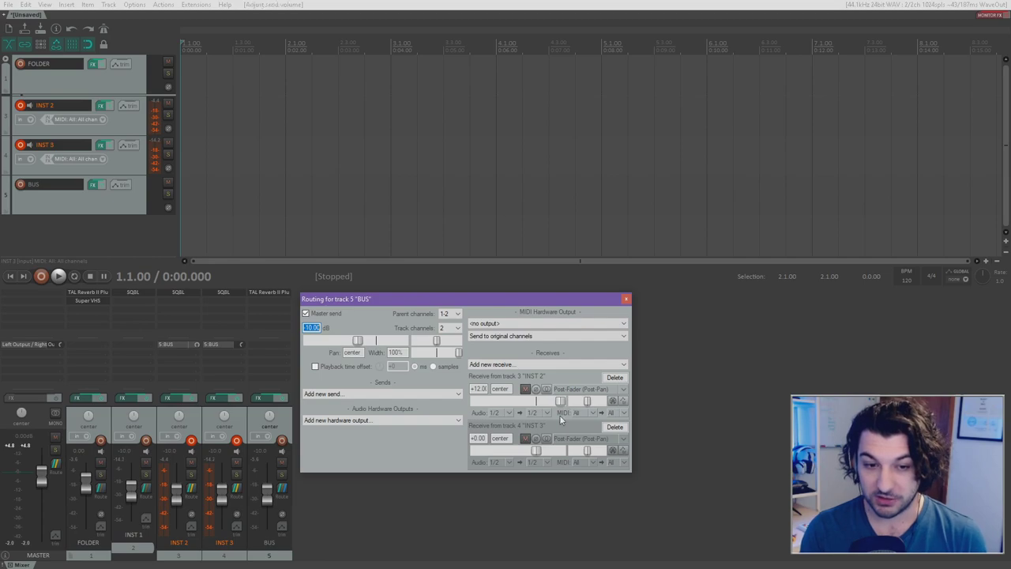
{"action": "left_click_drag", "start_coordinate": [537, 450], "coordinate": [525, 453]}
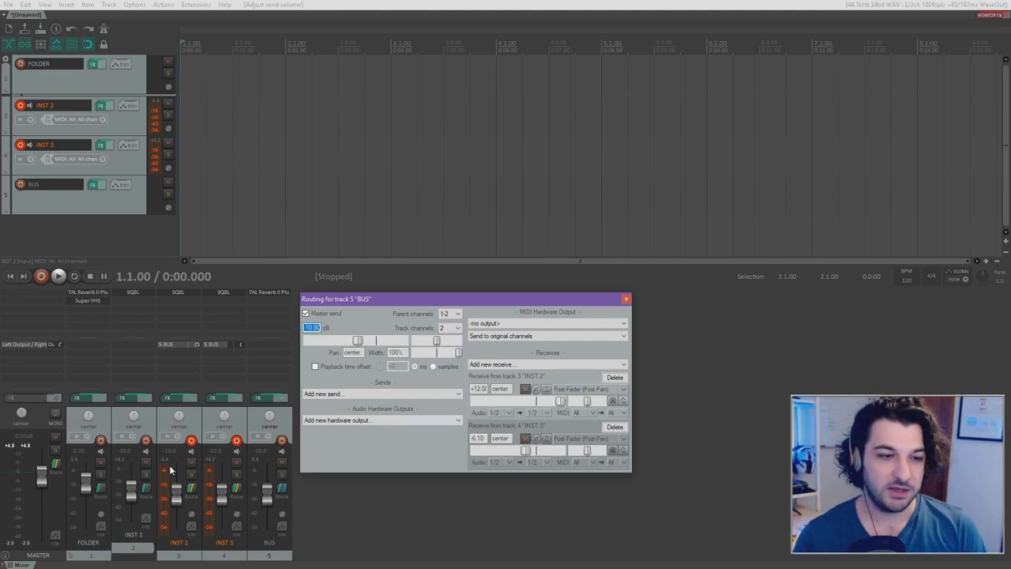
{"action": "left_click", "coordinate": [236, 441]}
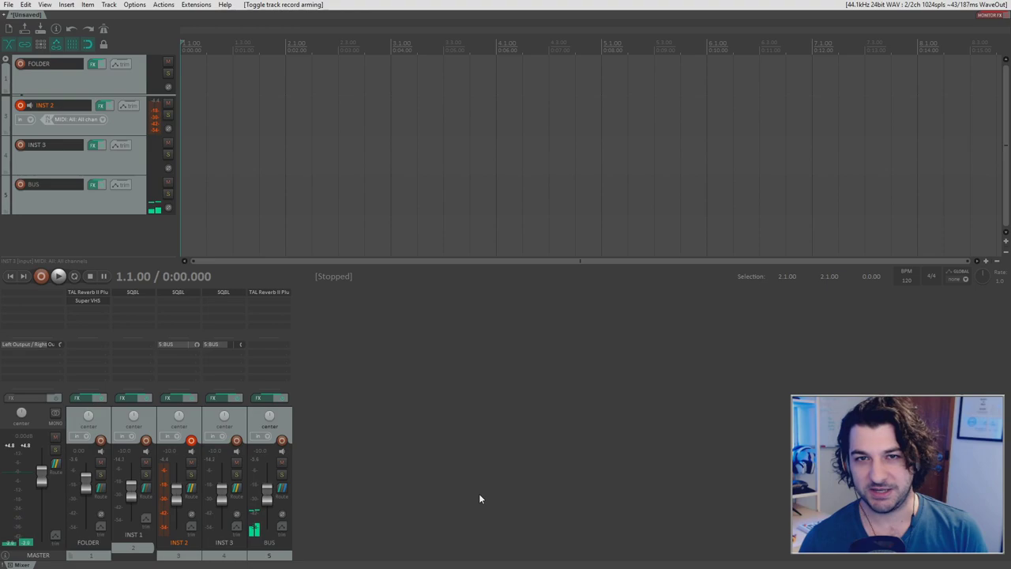
Step: Disarm INST 2, arm INST 3, close the BUS routing window and select BUS
{"action": "left_click", "coordinate": [192, 441]}
{"action": "left_click", "coordinate": [236, 440]}
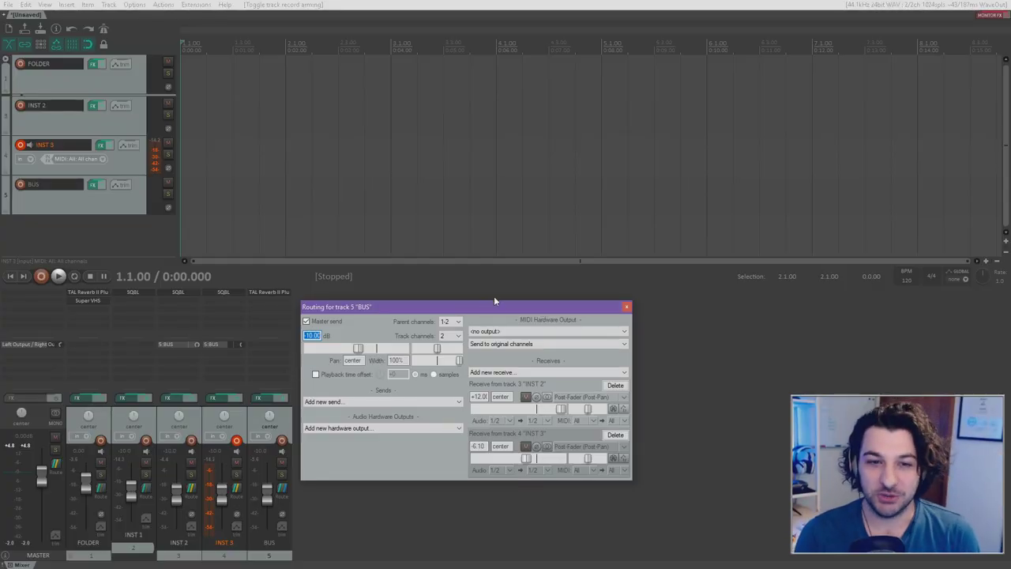
{"action": "left_click_drag", "start_coordinate": [495, 300], "coordinate": [497, 294]}
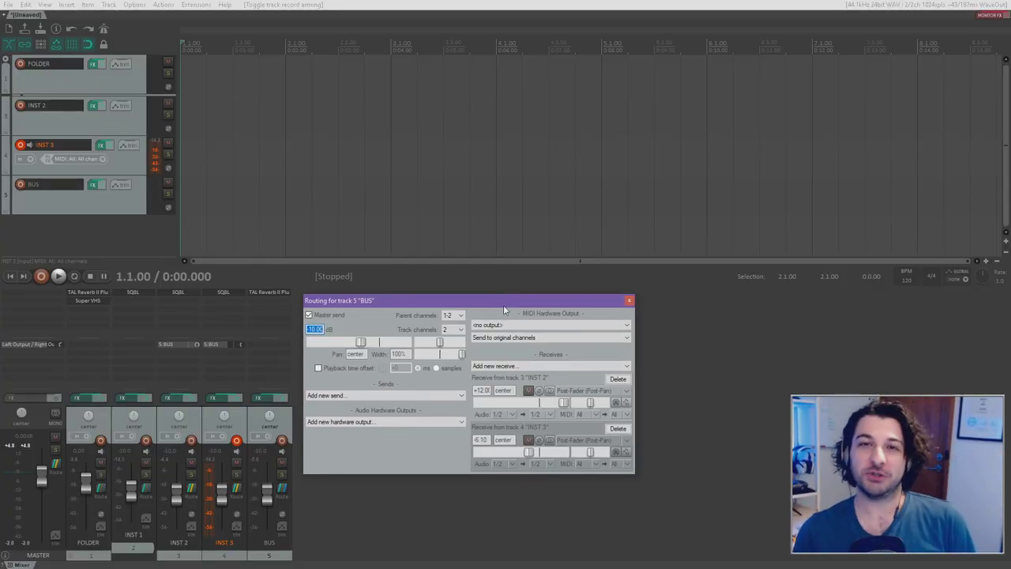
{"action": "left_click", "coordinate": [629, 301]}
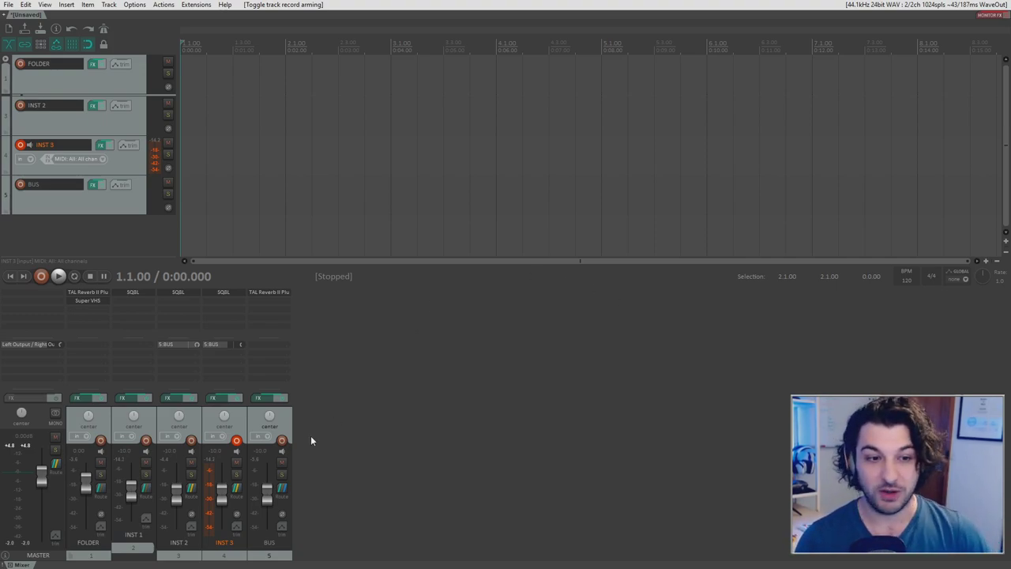
{"action": "left_click", "coordinate": [289, 427]}
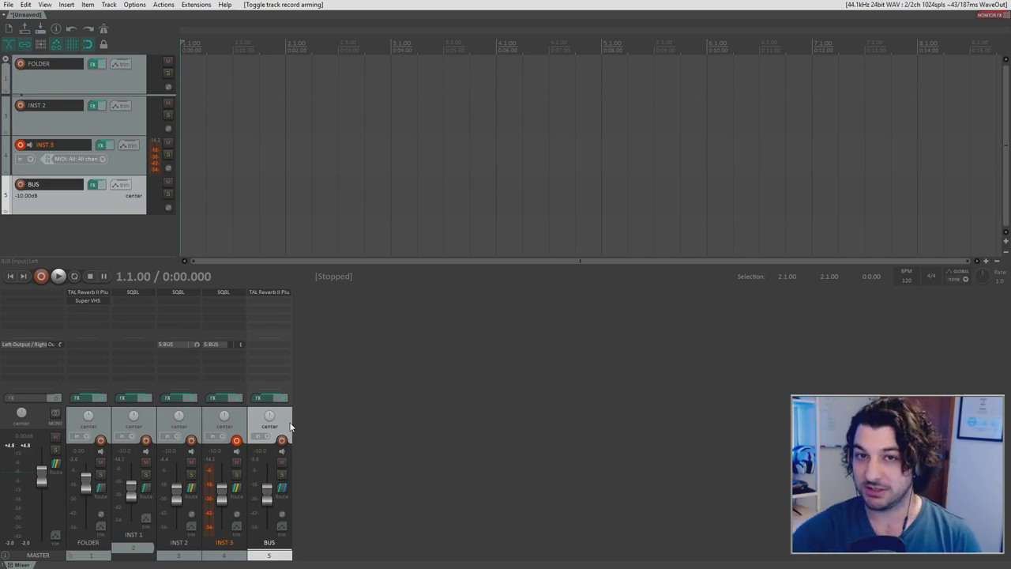
Step: Insert the KICK + SNARE (sample) template tracks and move them below BUS
{"action": "right_click", "coordinate": [80, 152]}
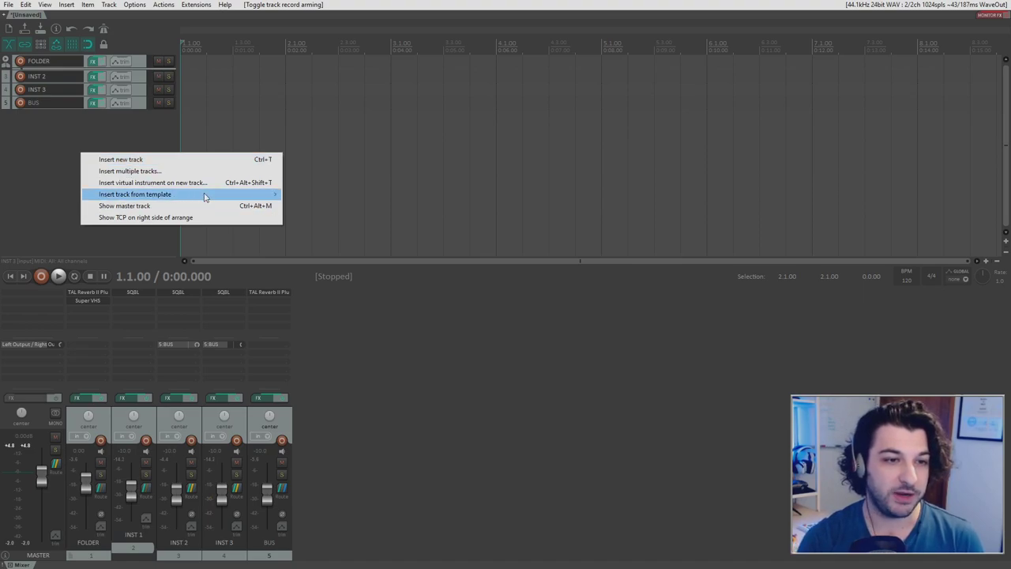
{"action": "mouse_move", "coordinate": [257, 197]}
{"action": "left_click", "coordinate": [344, 247]}
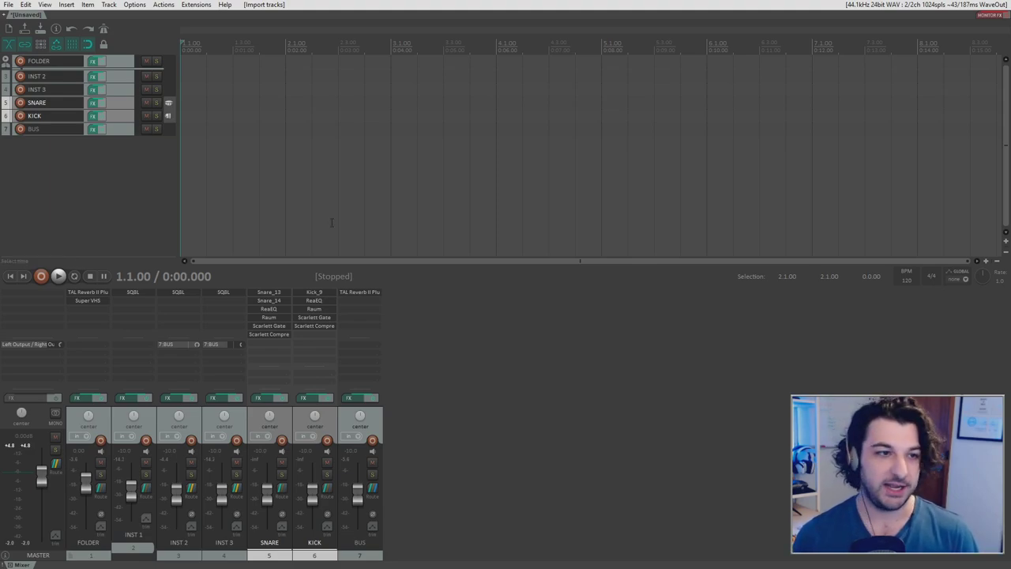
{"action": "left_click_drag", "start_coordinate": [133, 120], "coordinate": [109, 212]}
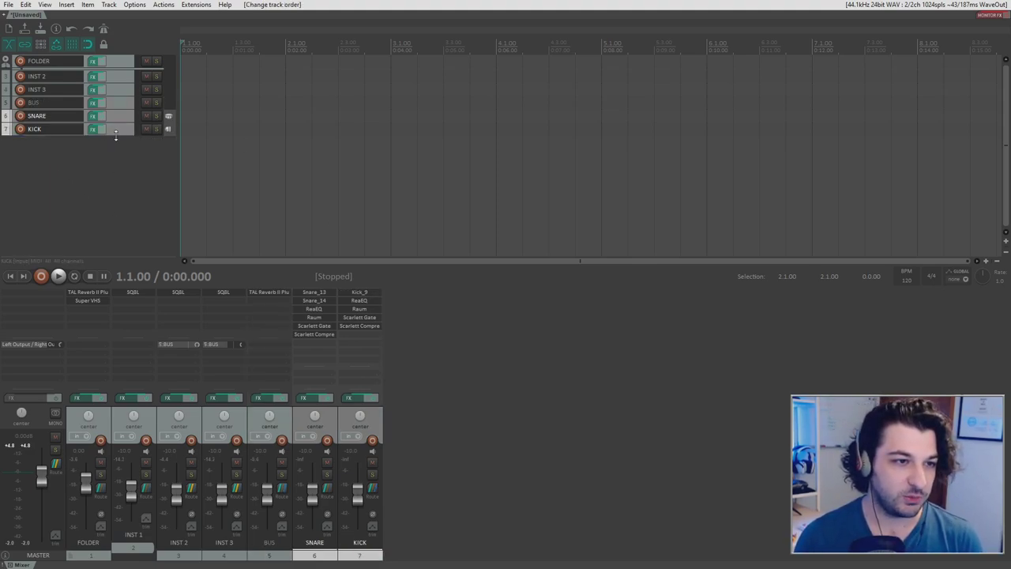
Step: Add an SQ8L virtual instrument track loaded with the A010 MONO BASS preset
{"action": "right_click", "coordinate": [119, 218]}
{"action": "left_click", "coordinate": [138, 249]}
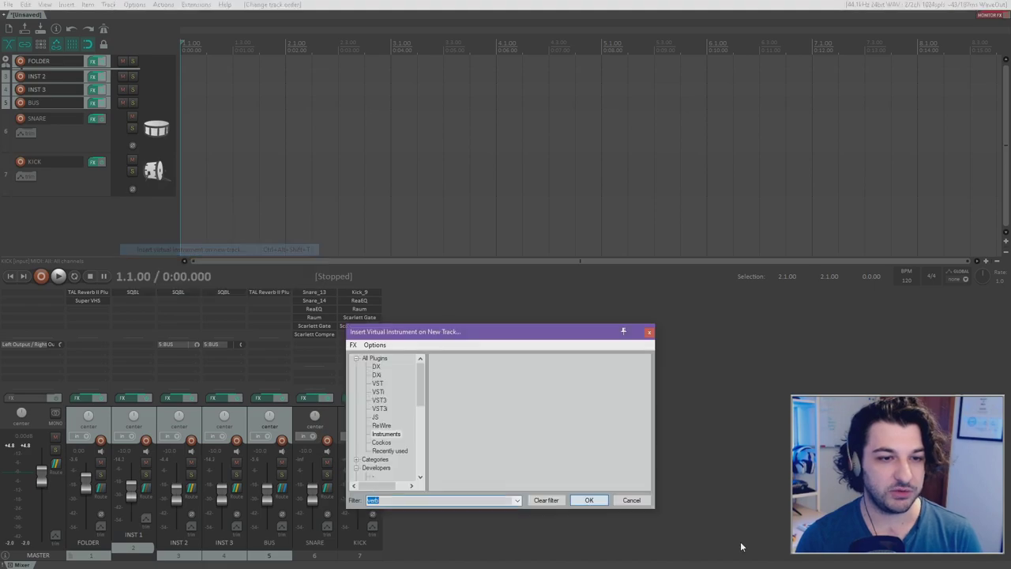
{"action": "type", "text": "sq"}
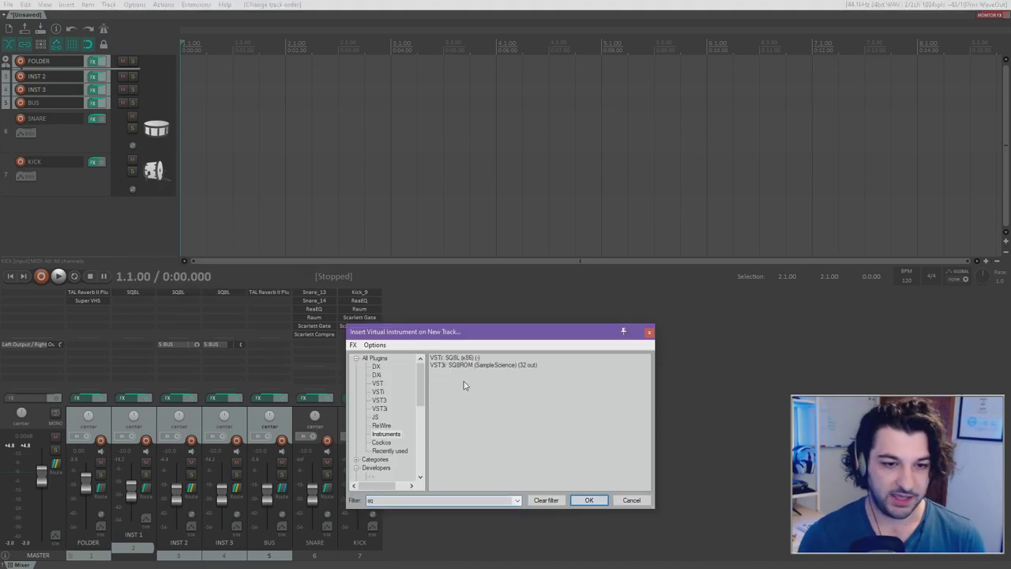
{"action": "double_click", "coordinate": [454, 358]}
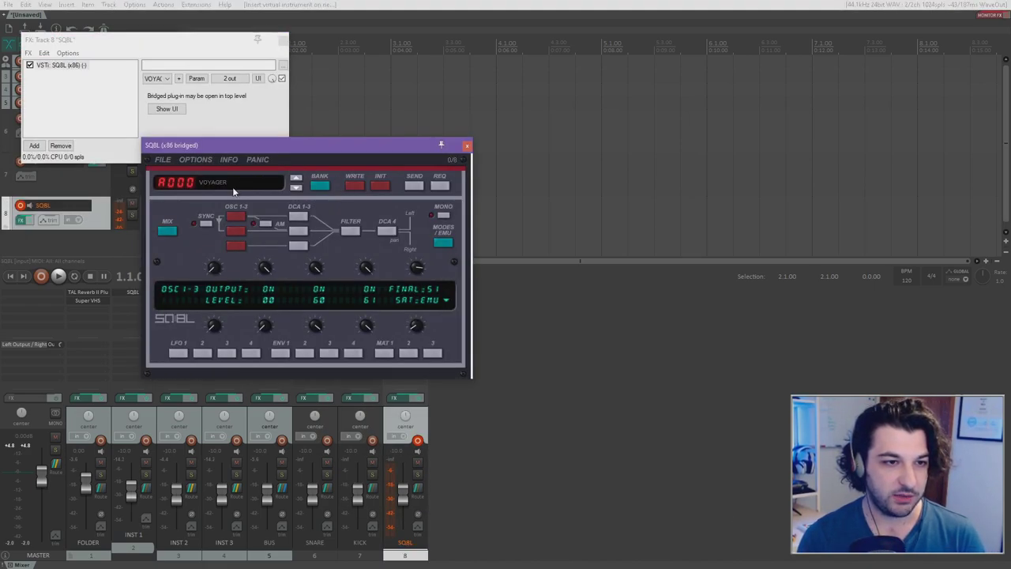
{"action": "left_click", "coordinate": [233, 190]}
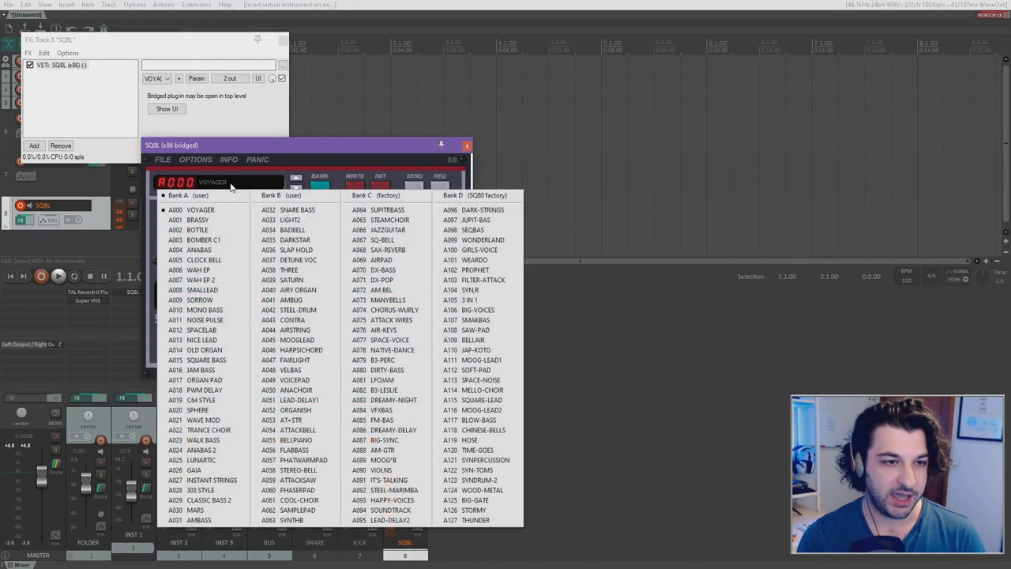
{"action": "left_click", "coordinate": [219, 311]}
{"action": "left_click", "coordinate": [467, 145]}
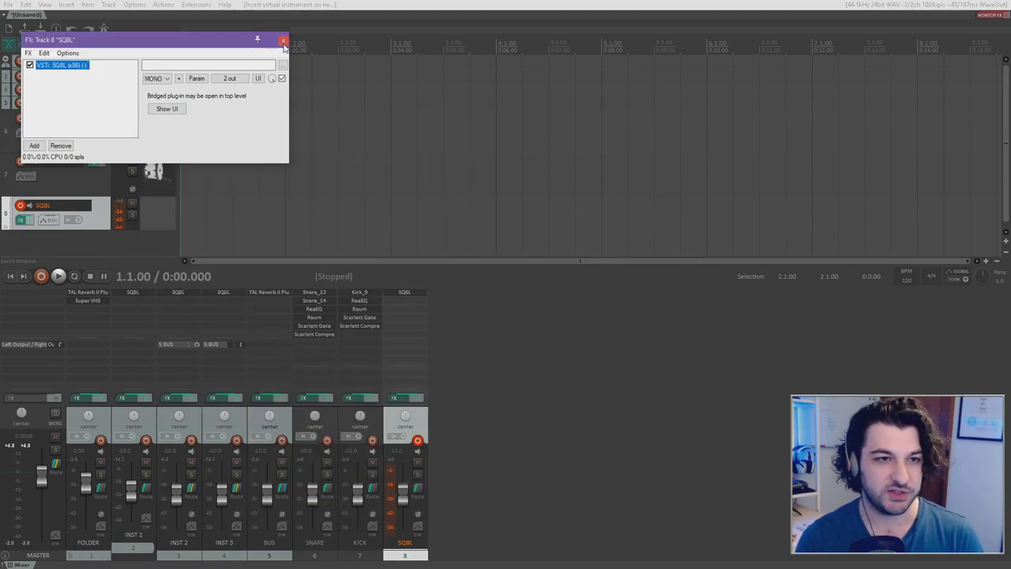
{"action": "left_click", "coordinate": [282, 38]}
Step: Rename the SQ8L track to BASS and move it directly below BUS
{"action": "double_click", "coordinate": [55, 206]}
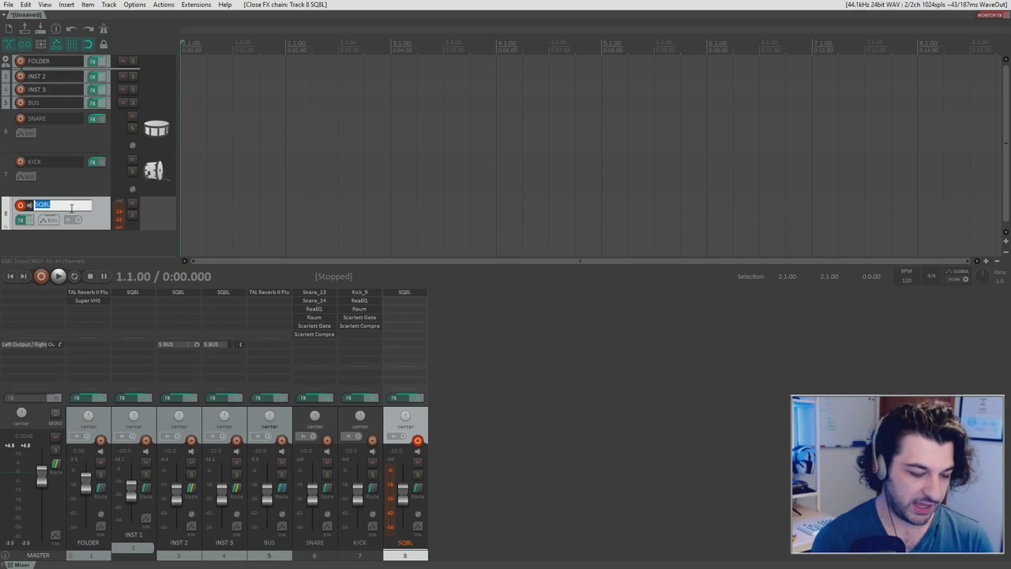
{"action": "type", "text": "BASS"}
{"action": "key", "text": "Return"}
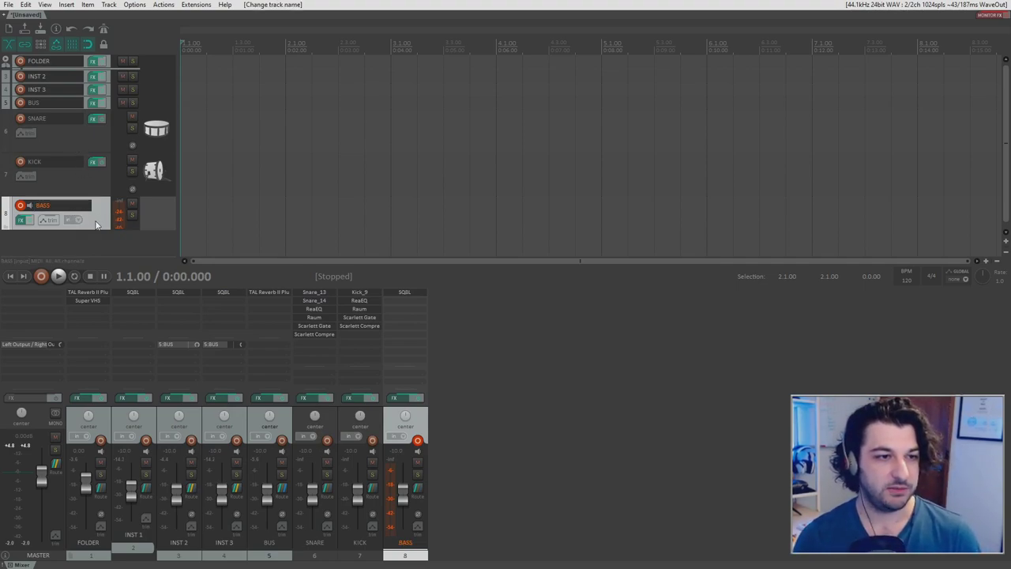
{"action": "left_click_drag", "start_coordinate": [87, 221], "coordinate": [82, 117]}
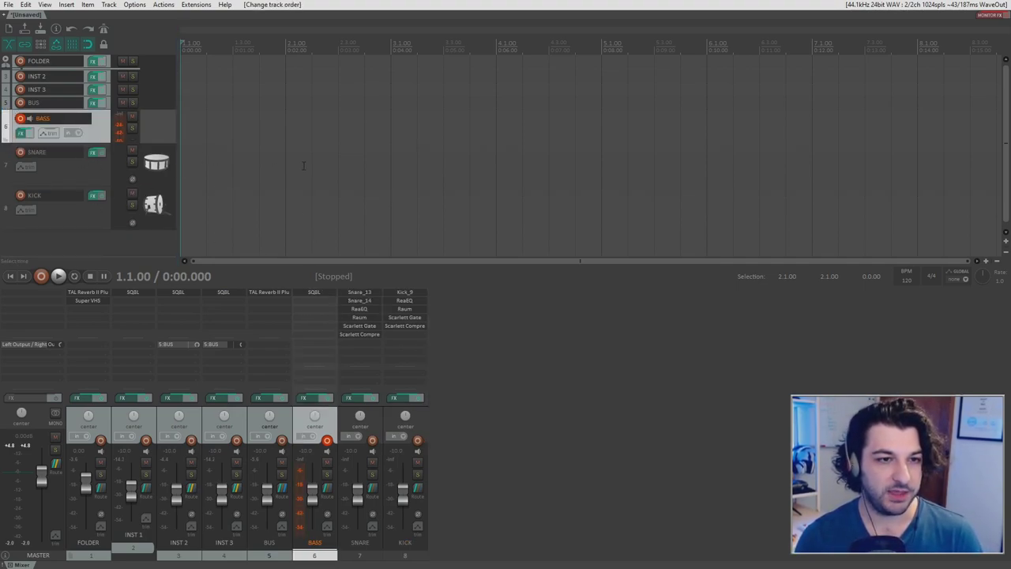
{"action": "left_click", "coordinate": [336, 182]}
Step: Create a MIDI item on SNARE spanning bars 2–3 holding two C3 notes
{"action": "left_click_drag", "start_coordinate": [289, 169], "coordinate": [390, 177]}
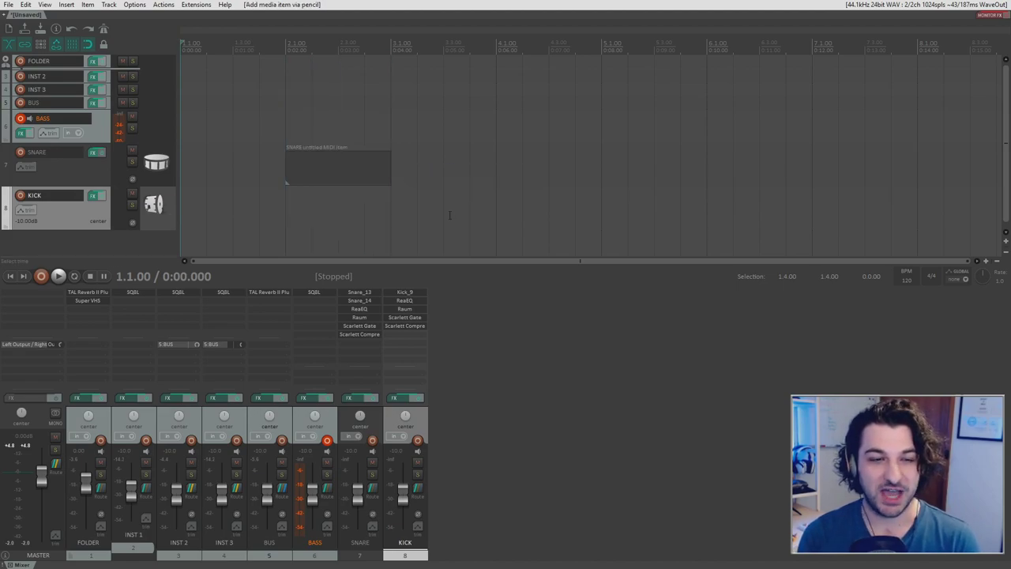
{"action": "double_click", "coordinate": [337, 173]}
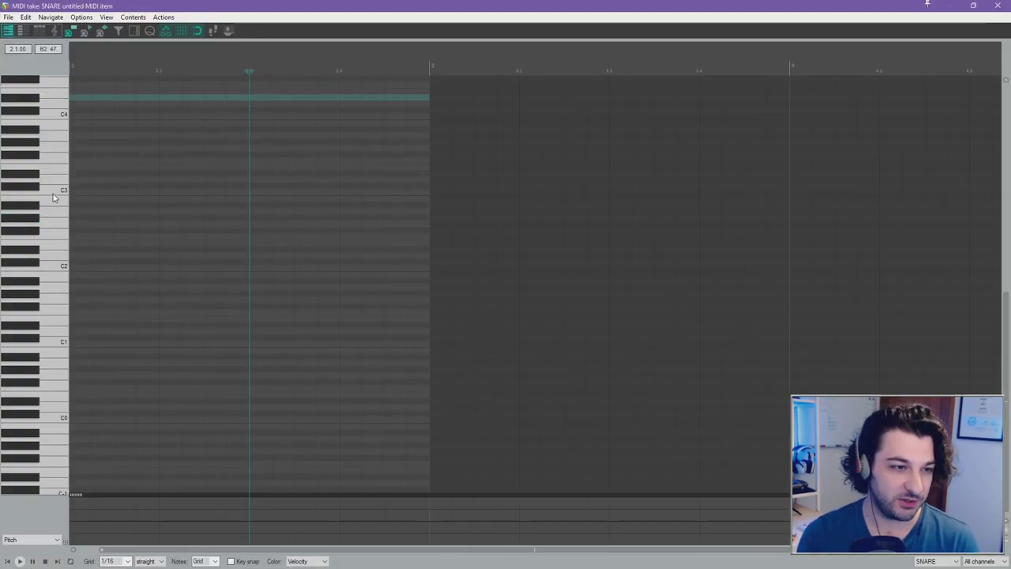
{"action": "mouse_move", "coordinate": [75, 193]}
{"action": "left_mouse_down"}
{"action": "mouse_move", "coordinate": [110, 194]}
{"action": "mouse_move", "coordinate": [82, 198]}
{"action": "left_mouse_up"}
{"action": "left_click", "coordinate": [236, 194]}
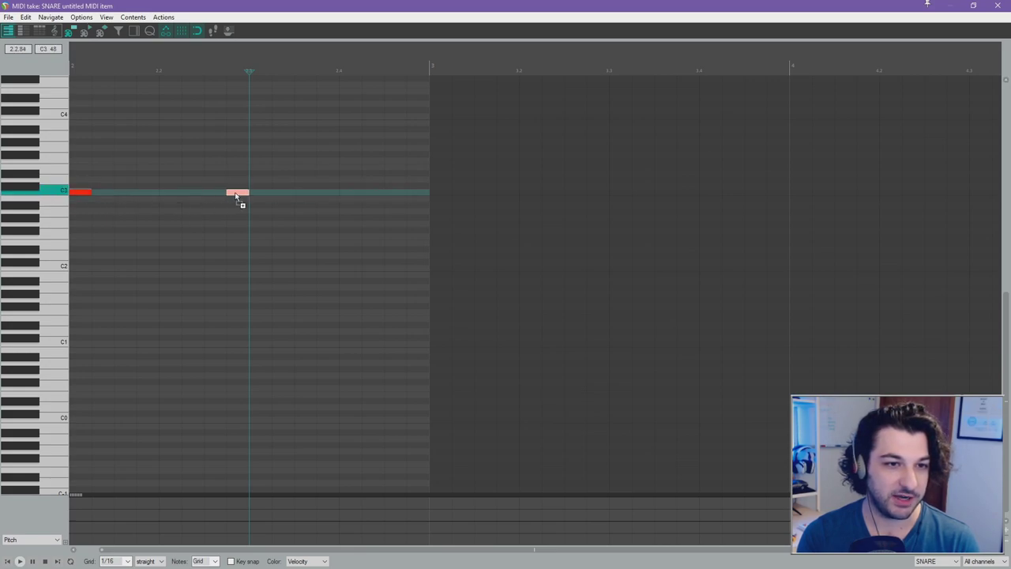
{"action": "key", "text": "Escape"}
Step: Set a time selection from 2.1.00 to 3.1.00 over the snare item and preview it
{"action": "left_click", "coordinate": [294, 175]}
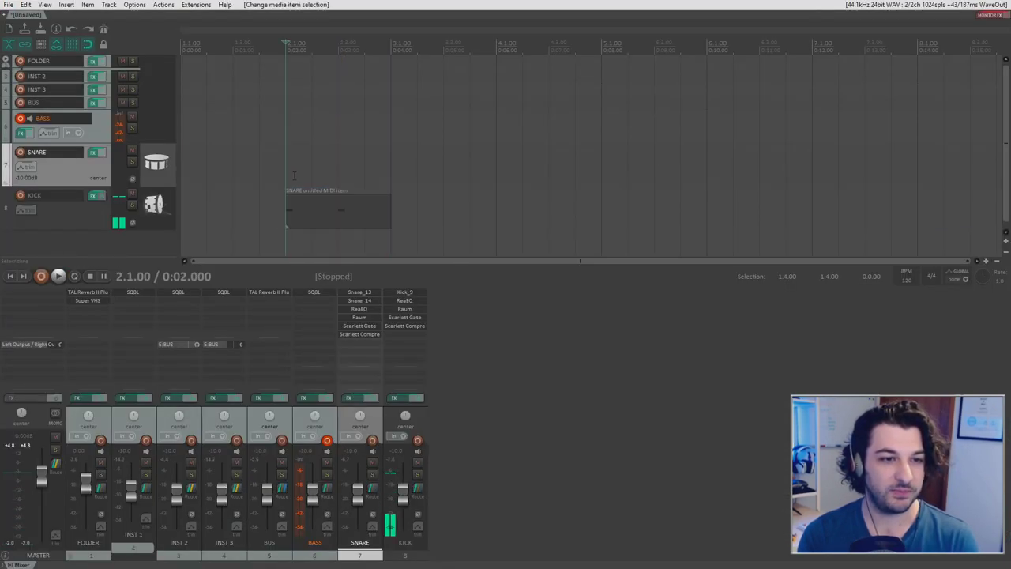
{"action": "left_click_drag", "start_coordinate": [294, 176], "coordinate": [409, 195]}
{"action": "key", "text": "space"}
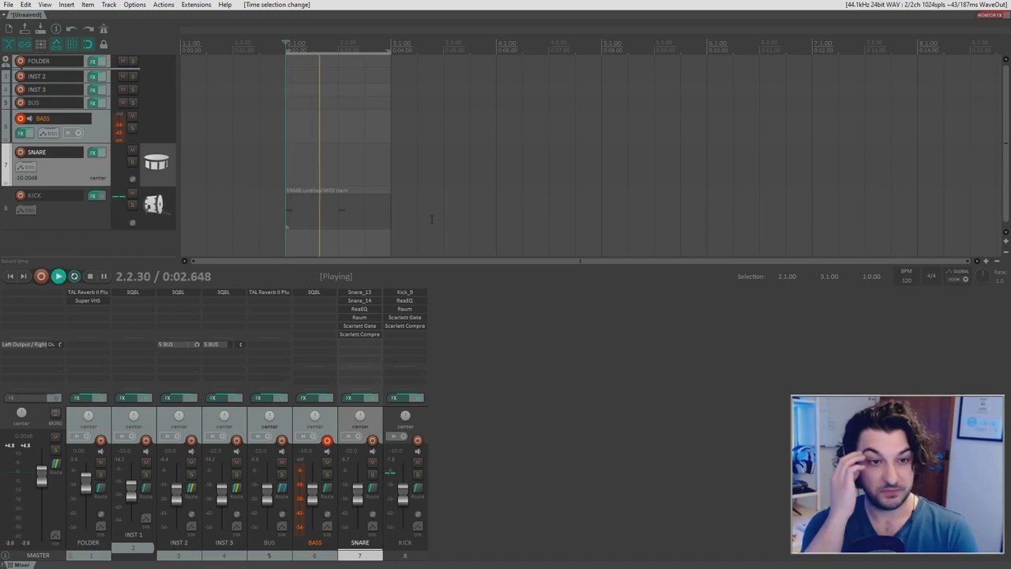
{"action": "key", "text": "space"}
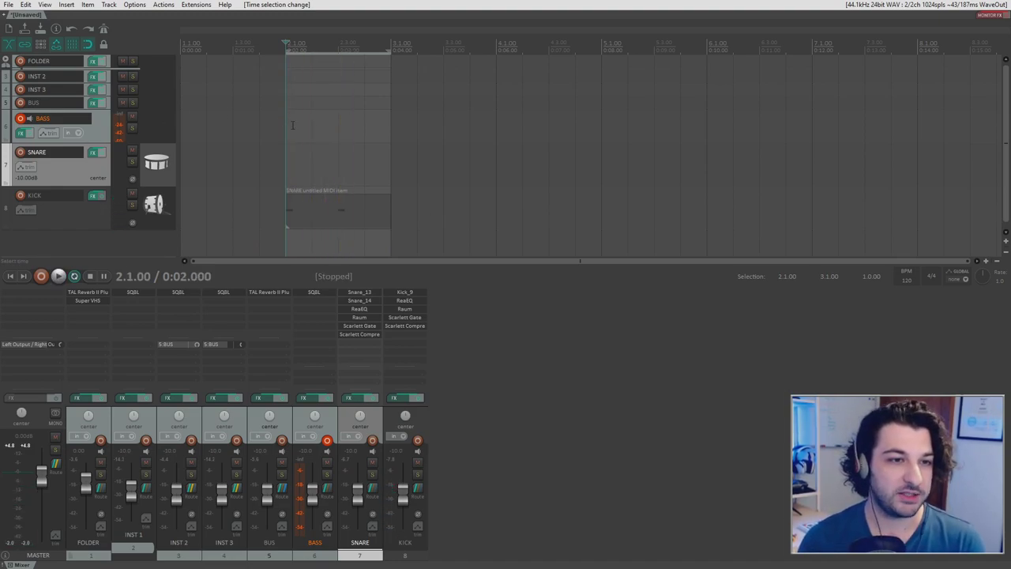
Step: Create a one-bar MIDI item on BASS containing a long C3 note
{"action": "left_click_drag", "start_coordinate": [289, 130], "coordinate": [388, 130]}
{"action": "double_click", "coordinate": [316, 130]}
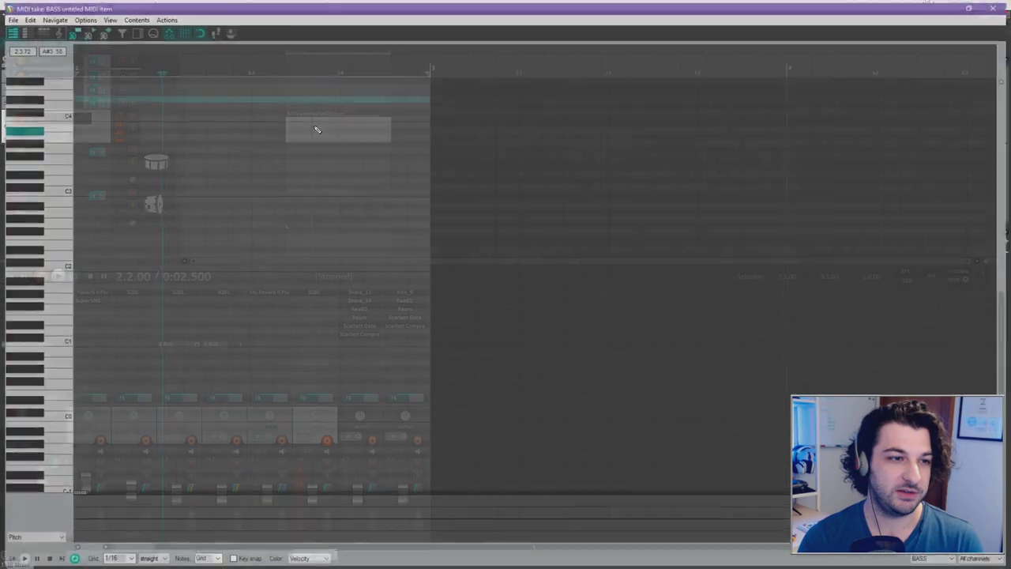
{"action": "left_click_drag", "start_coordinate": [72, 192], "coordinate": [420, 194]}
{"action": "key", "text": "Escape"}
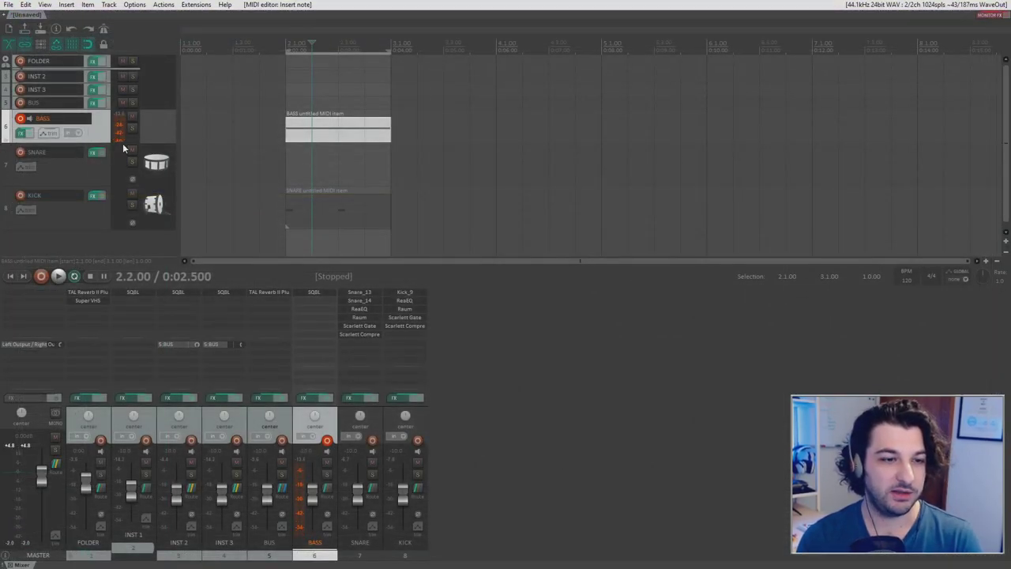
Step: Add the Kirnu plugin to the BASS track and audition the loop
{"action": "double_click", "coordinate": [314, 310]}
{"action": "type", "text": "ki"}
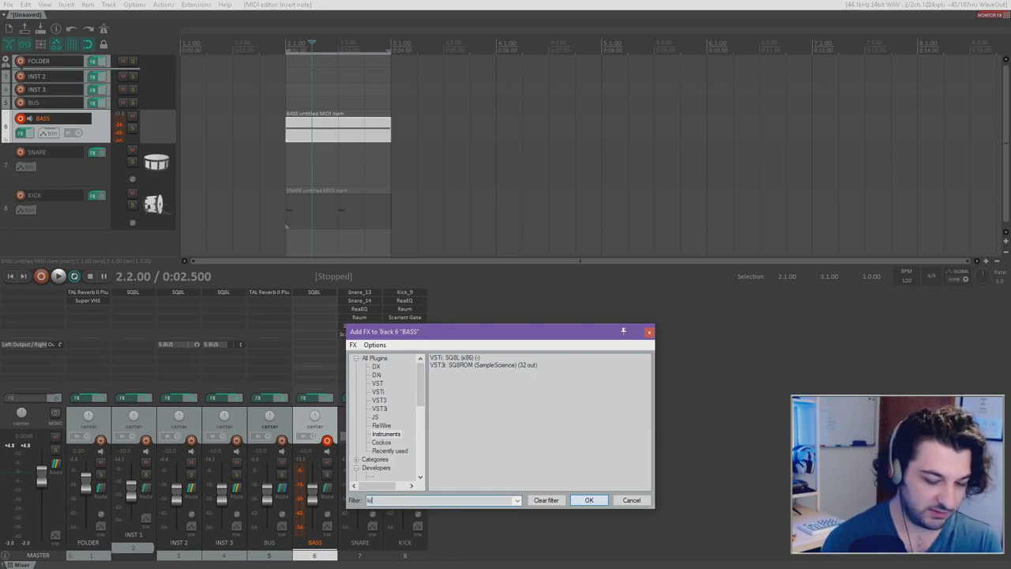
{"action": "type", "text": "rnu"}
{"action": "key", "text": "Return"}
{"action": "left_click", "coordinate": [346, 155]}
{"action": "key", "text": "space"}
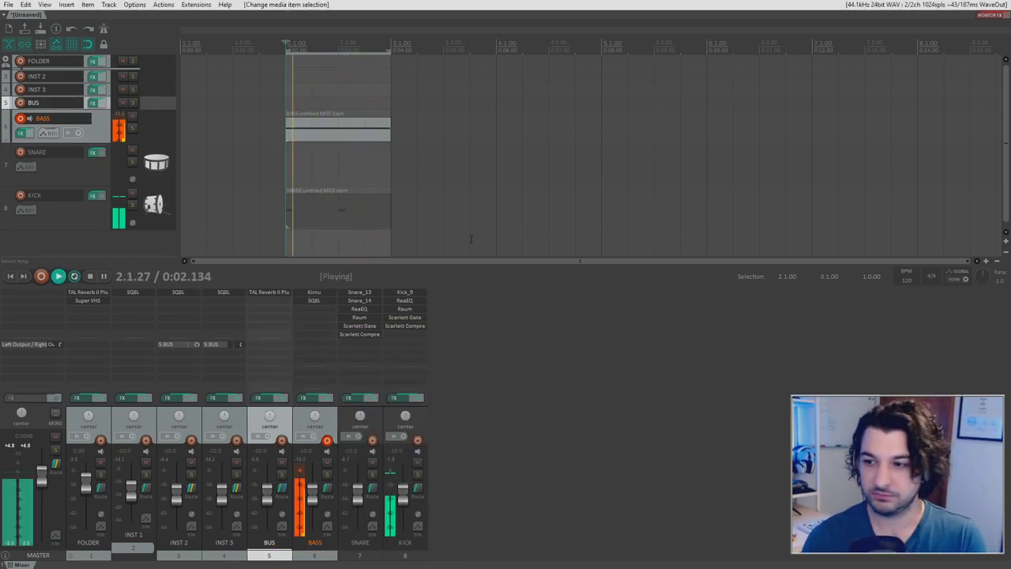
{"action": "key", "text": "space"}
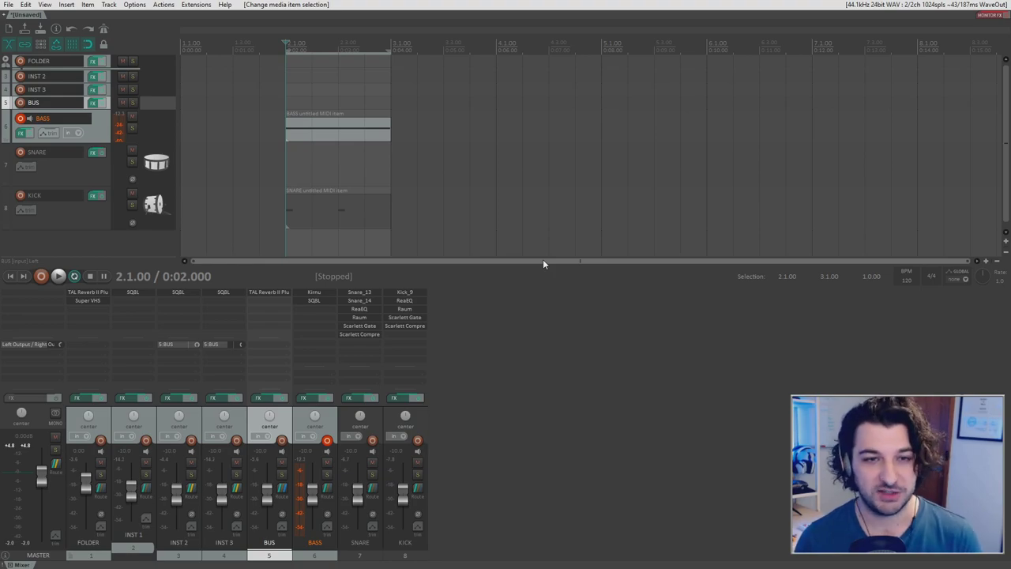
{"action": "key", "text": "space"}
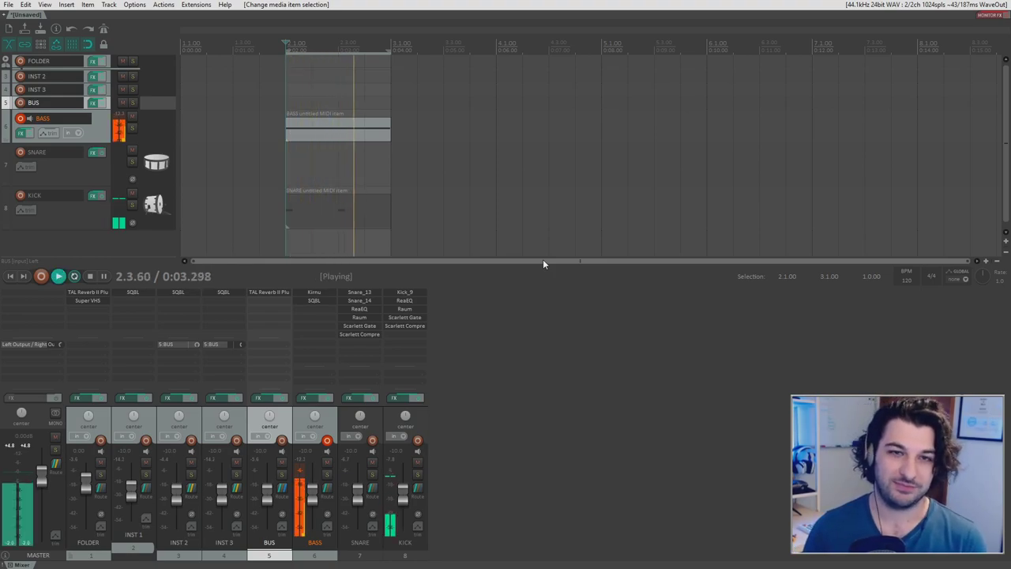
{"action": "key", "text": "space"}
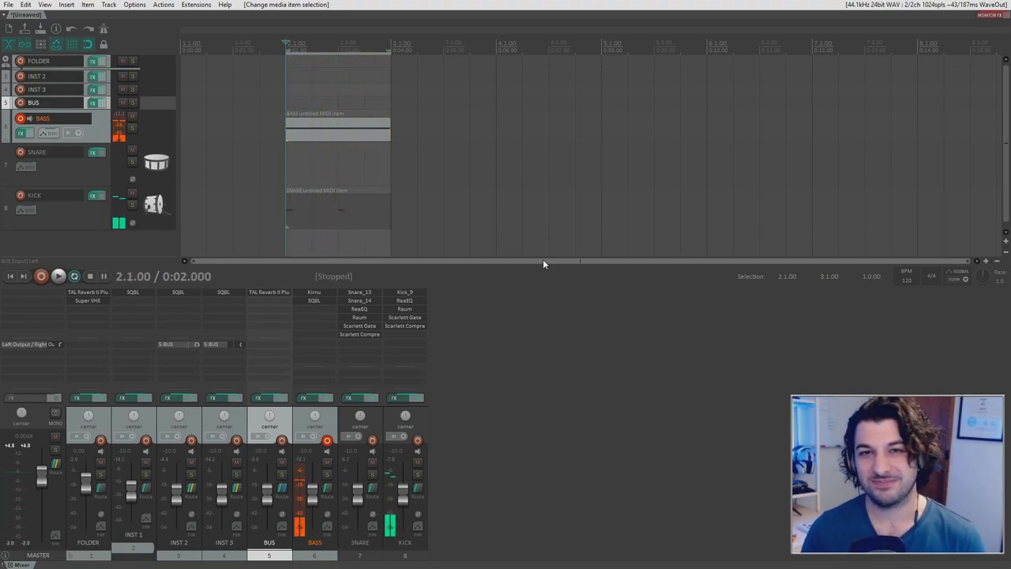
{"action": "left_click", "coordinate": [105, 132]}
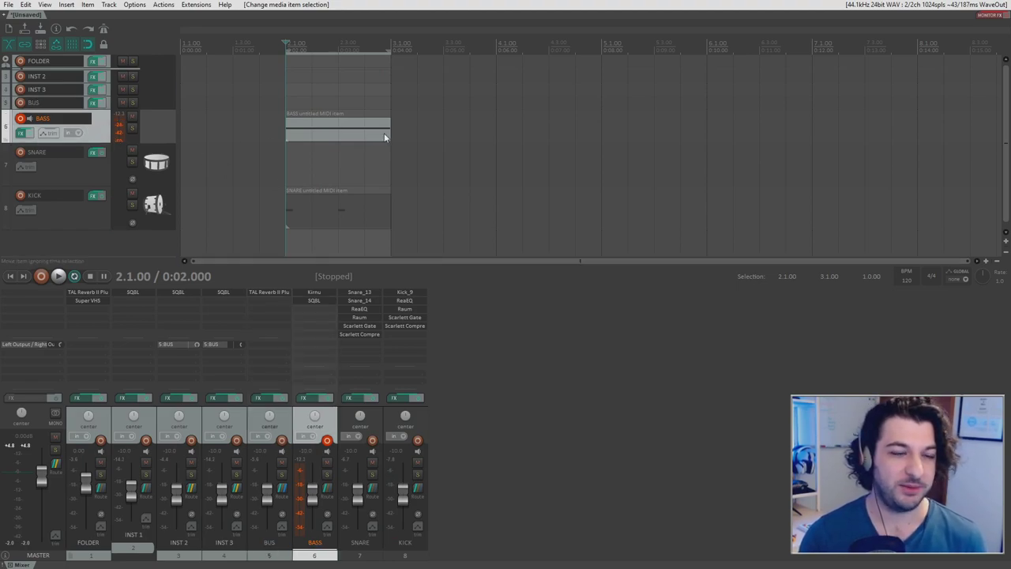
Step: Set the project tempo to 100 BPM and preview it
{"action": "left_click", "coordinate": [906, 279]}
{"action": "key", "text": "space"}
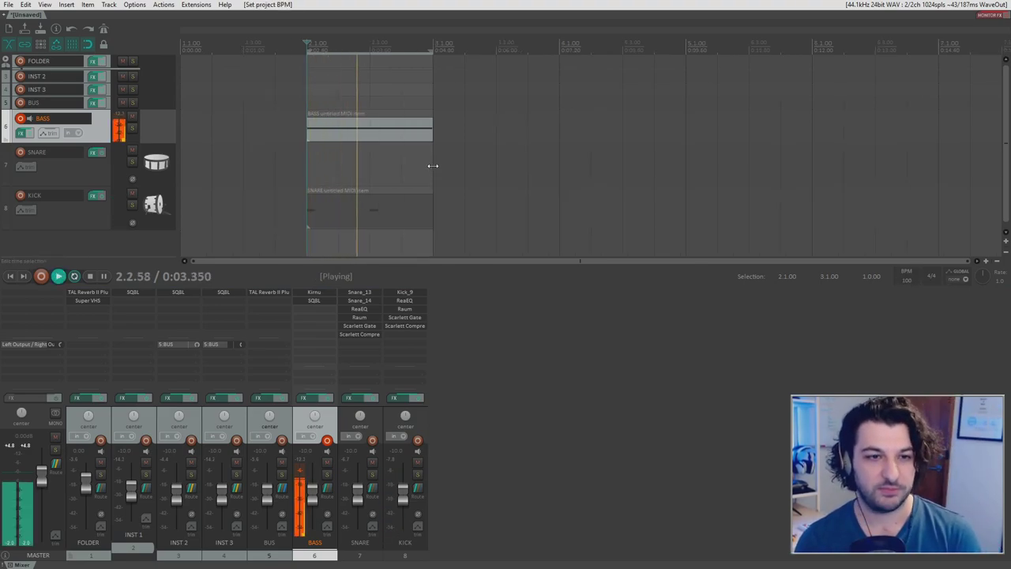
{"action": "key", "text": "space"}
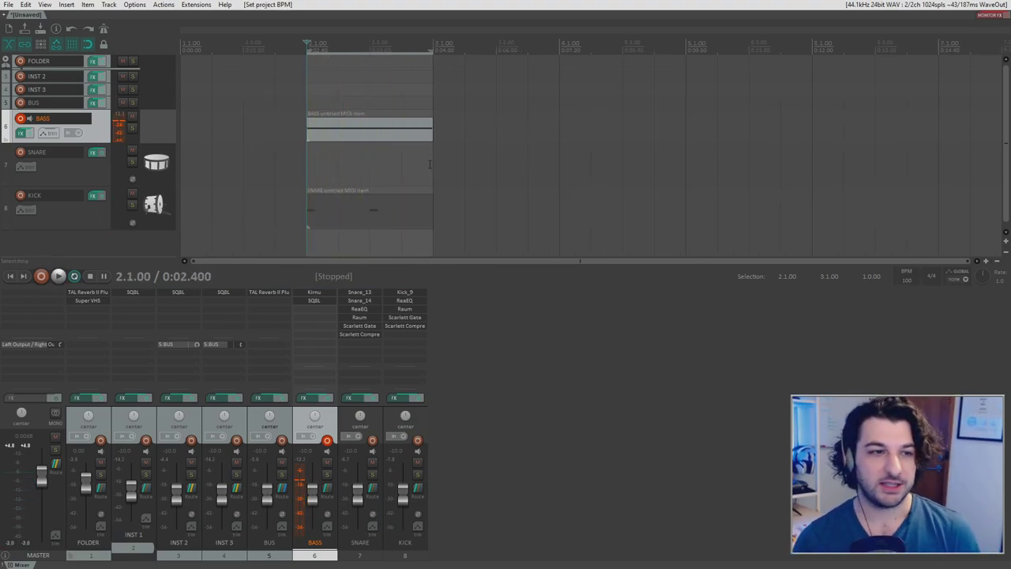
Step: Copy the snare pattern into the SNARE lane and shift both notes one beat later
{"action": "left_click", "coordinate": [335, 213]}
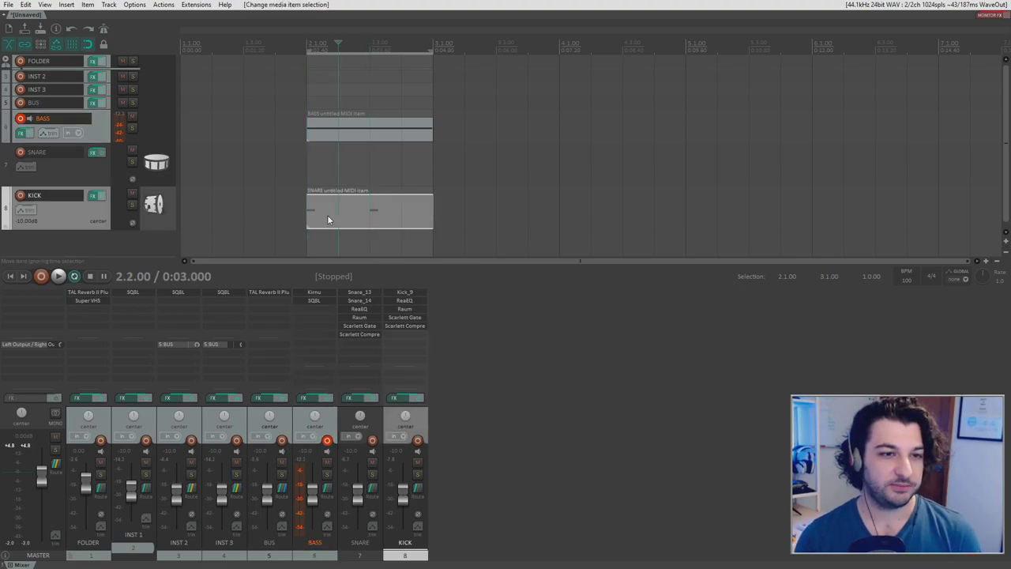
{"action": "left_click_drag", "start_coordinate": [379, 202], "coordinate": [332, 169]}
{"action": "double_click", "coordinate": [332, 169]}
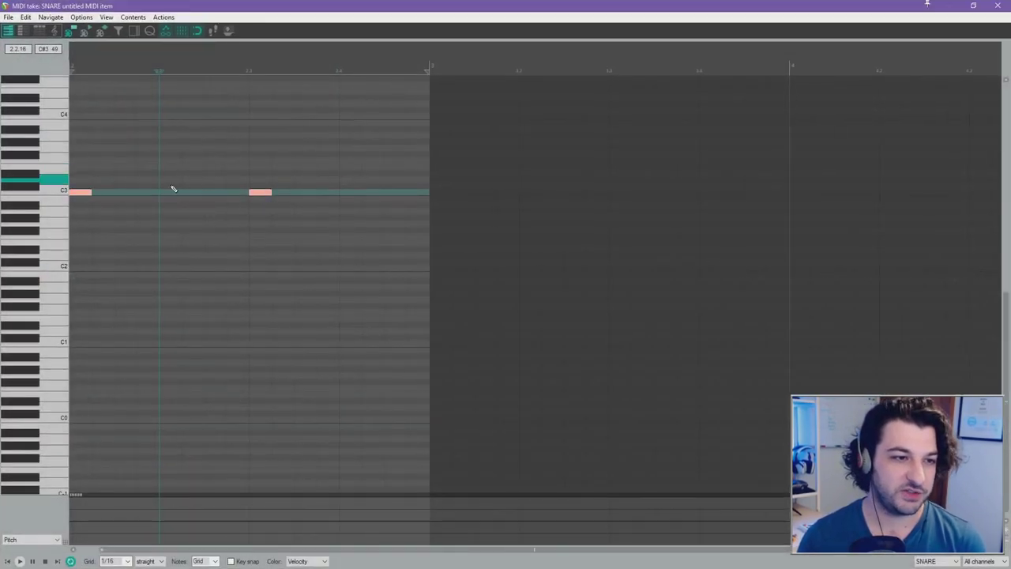
{"action": "left_click_drag", "start_coordinate": [82, 192], "coordinate": [184, 192]}
{"action": "key", "text": "space"}
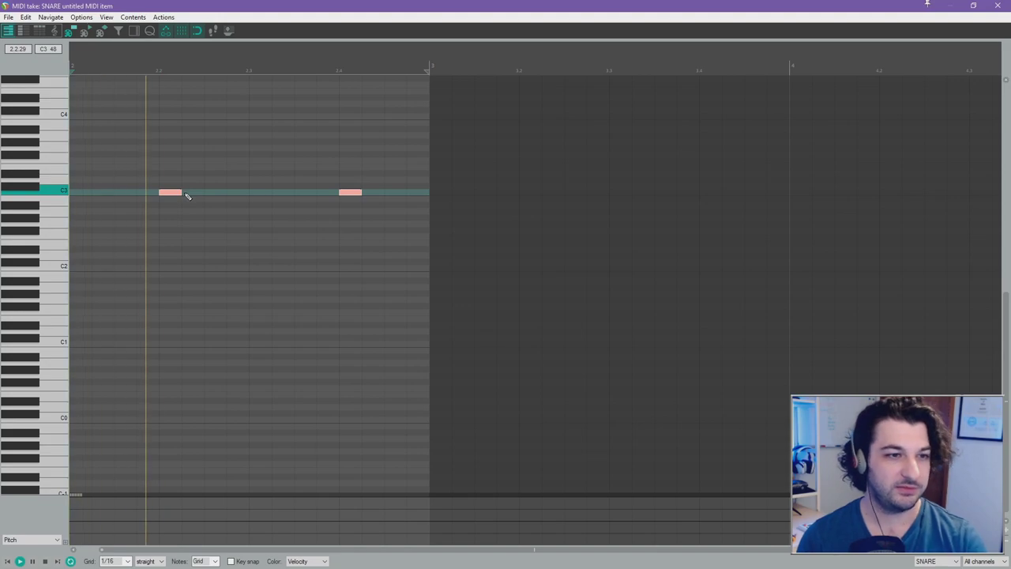
{"action": "key", "text": "Escape"}
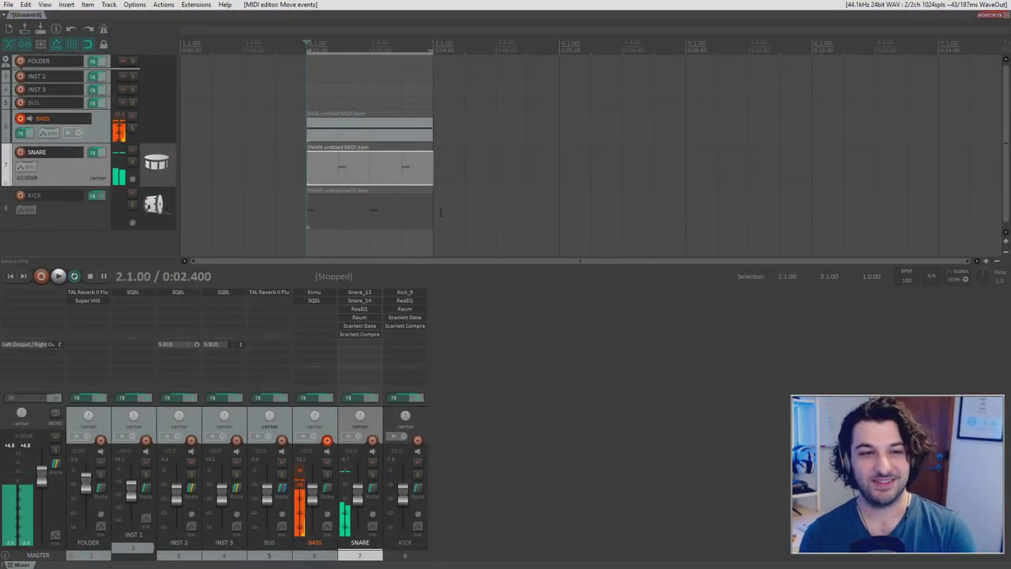
{"action": "key", "text": "space"}
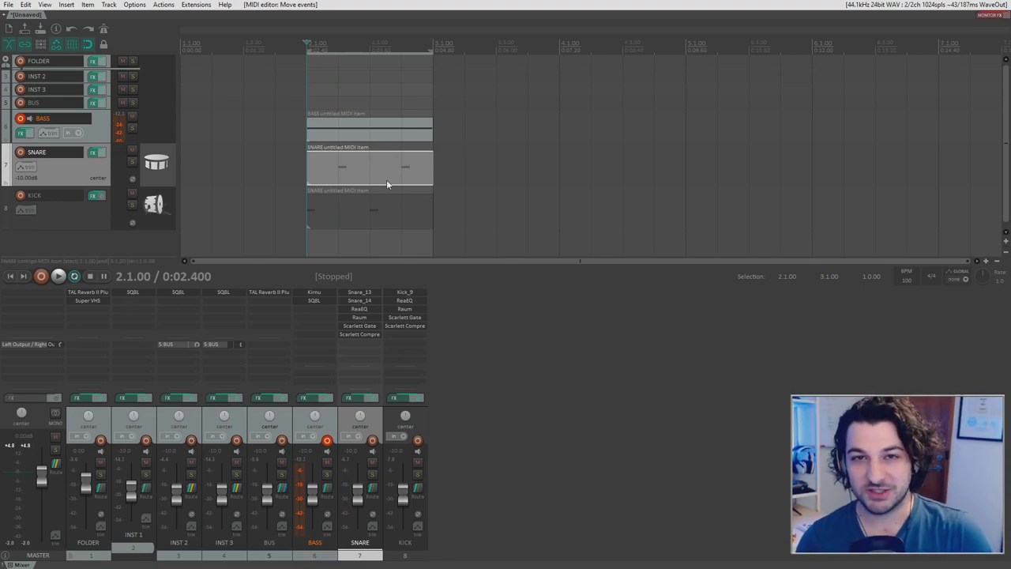
Step: Add Solid Bus Comp to BASS via the 'soli' filter and move its window aside
{"action": "left_click", "coordinate": [102, 132]}
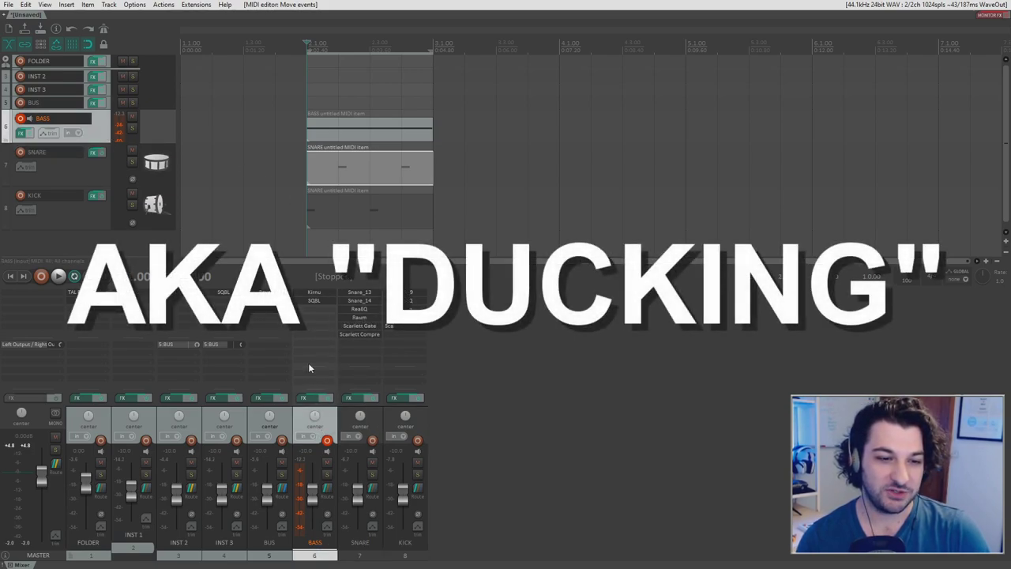
{"action": "left_click", "coordinate": [322, 310]}
{"action": "type", "text": "soli"}
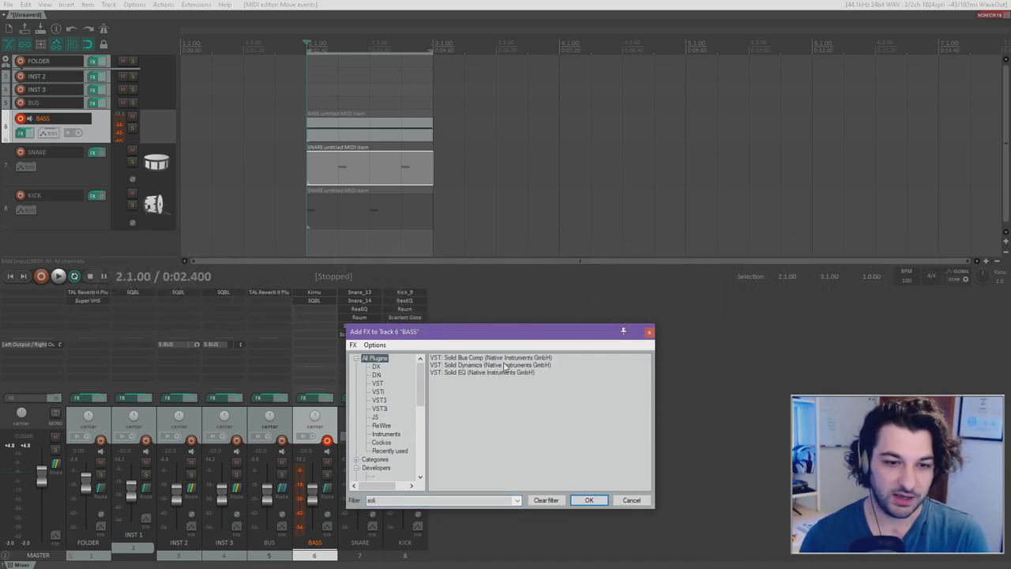
{"action": "double_click", "coordinate": [471, 361]}
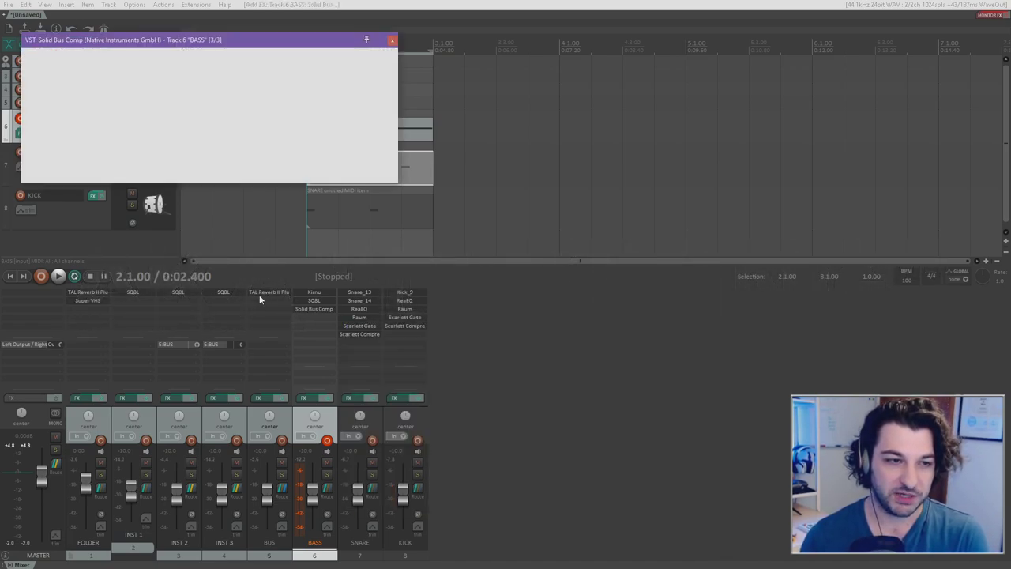
{"action": "left_click_drag", "start_coordinate": [261, 41], "coordinate": [734, 203]}
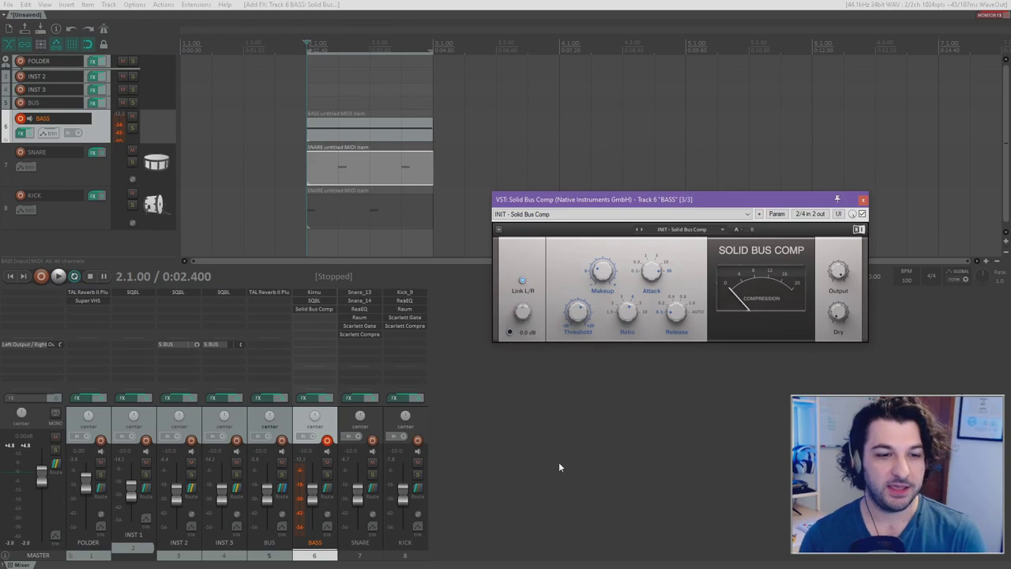
{"action": "left_click", "coordinate": [421, 492]}
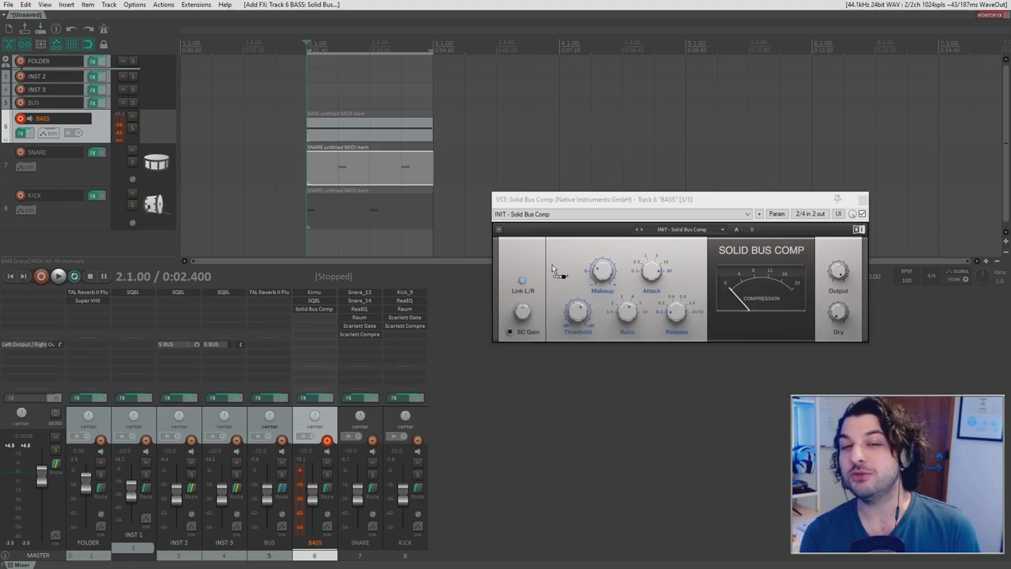
Step: Send KICK into the Solid Bus Comp sidechain, raise SC Gain to about +6.2 dB, and audition
{"action": "left_click_drag", "start_coordinate": [553, 270], "coordinate": [555, 270]}
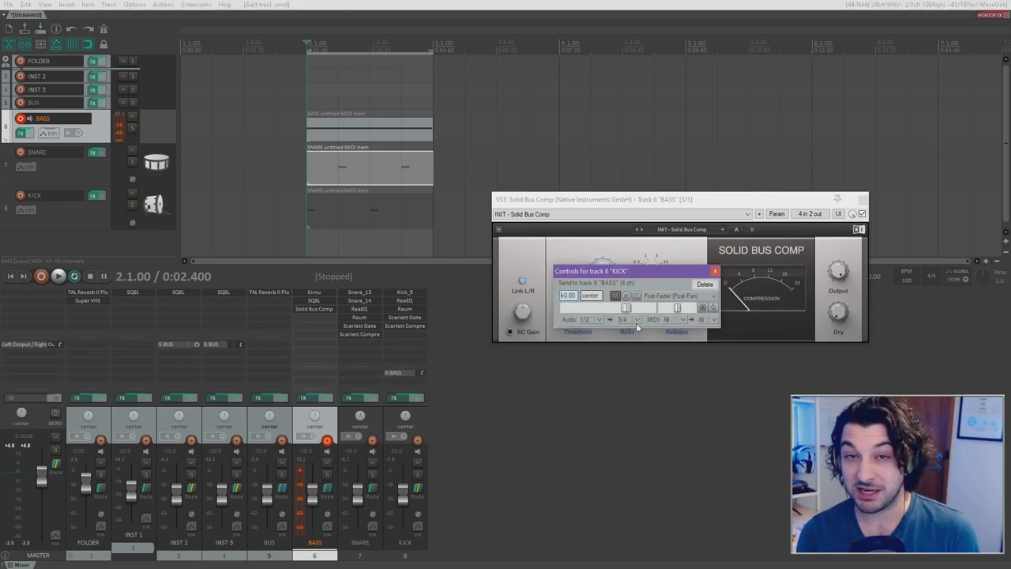
{"action": "left_click", "coordinate": [541, 317]}
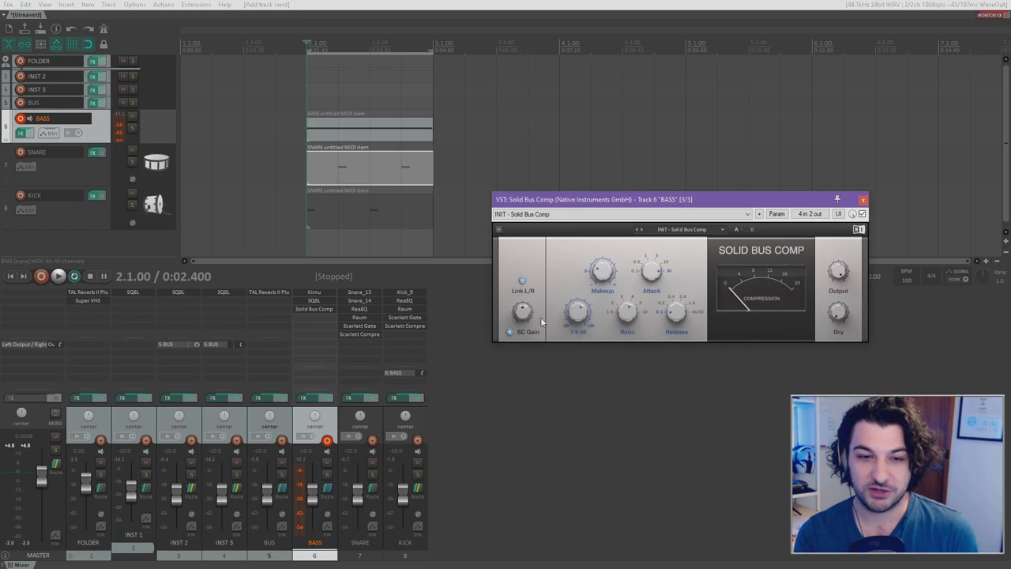
{"action": "left_click_drag", "start_coordinate": [523, 312], "coordinate": [522, 306]}
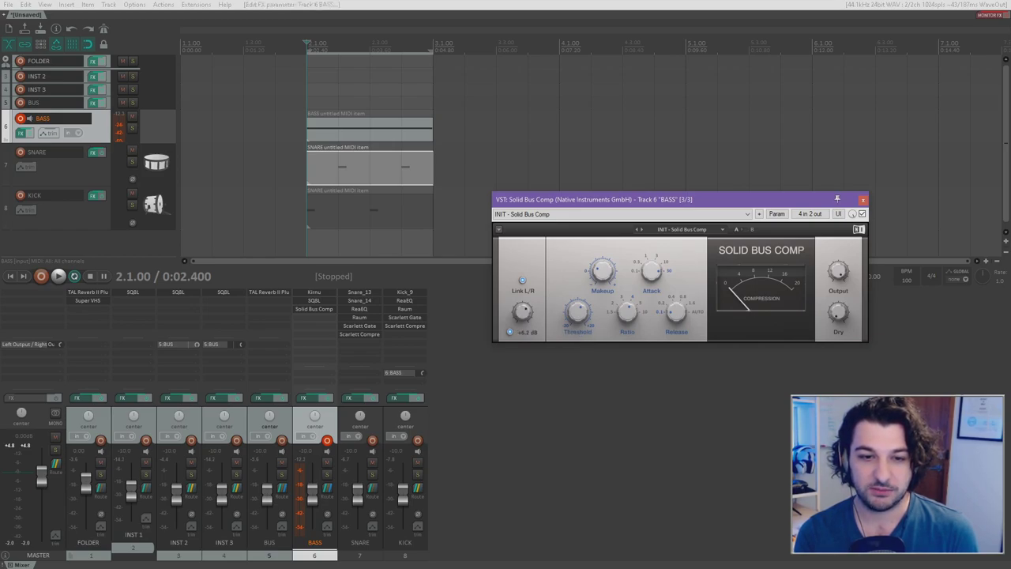
{"action": "key", "text": "space"}
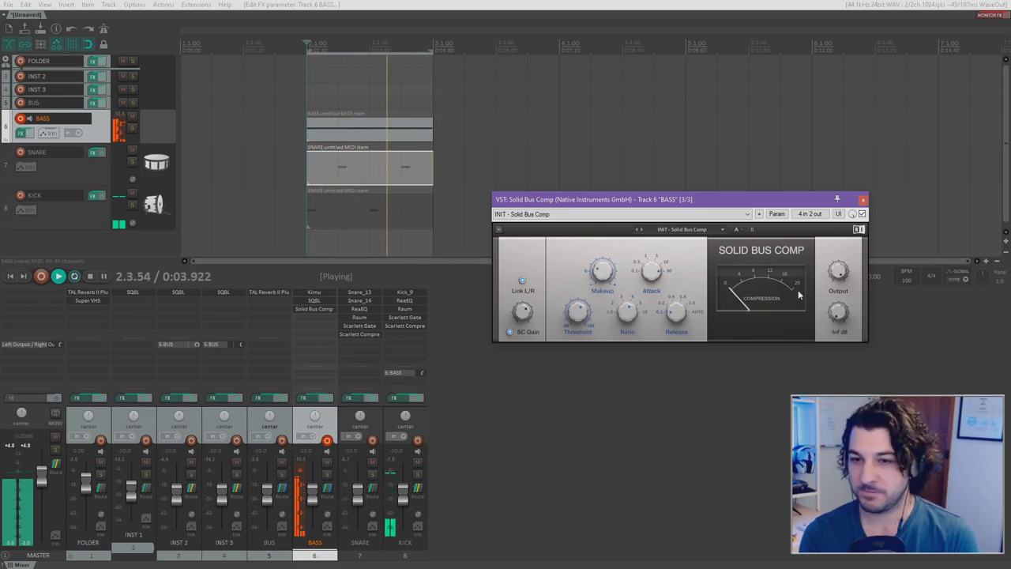
{"action": "key", "text": "space"}
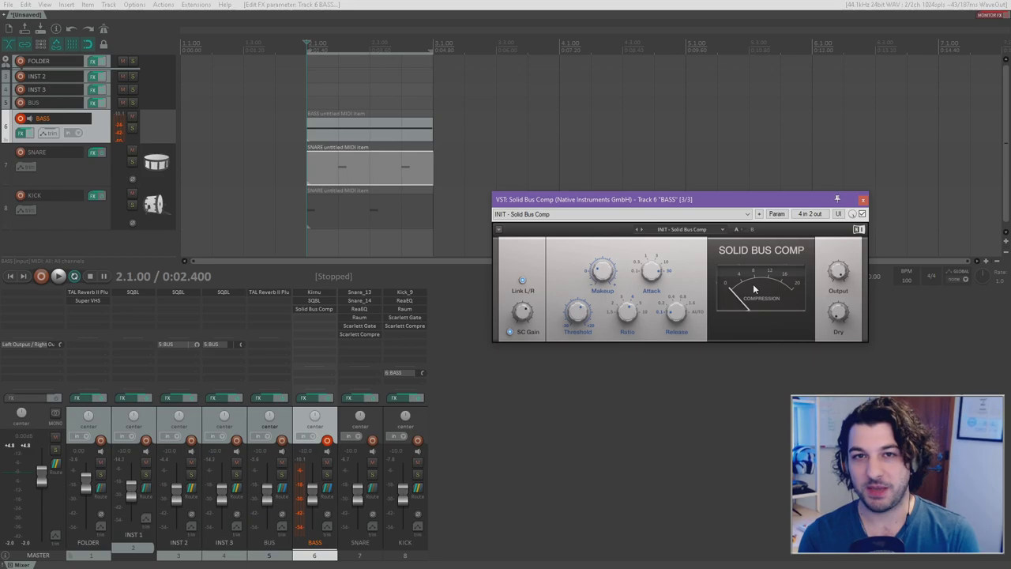
{"action": "key", "text": "space"}
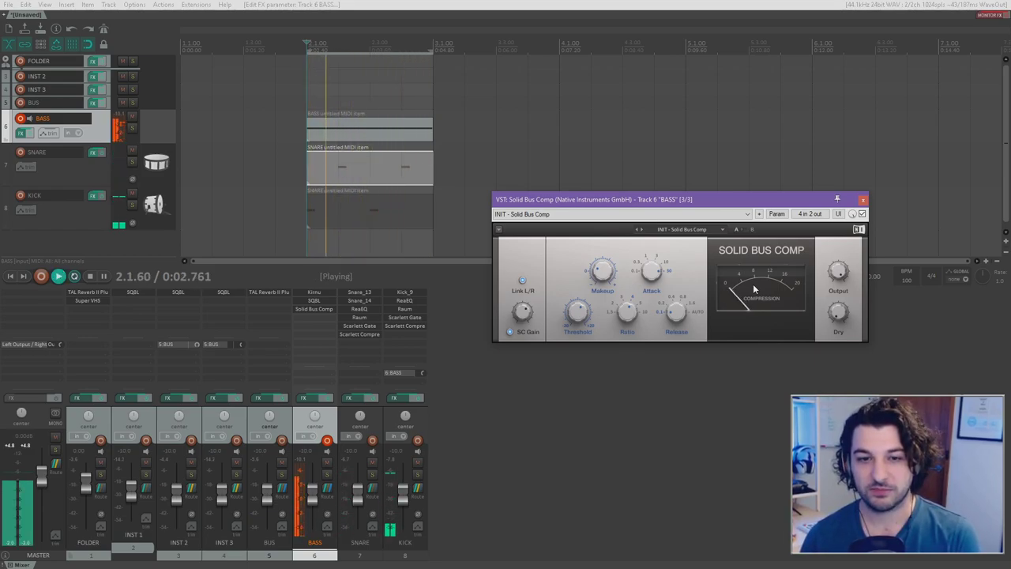
{"action": "key", "text": "space"}
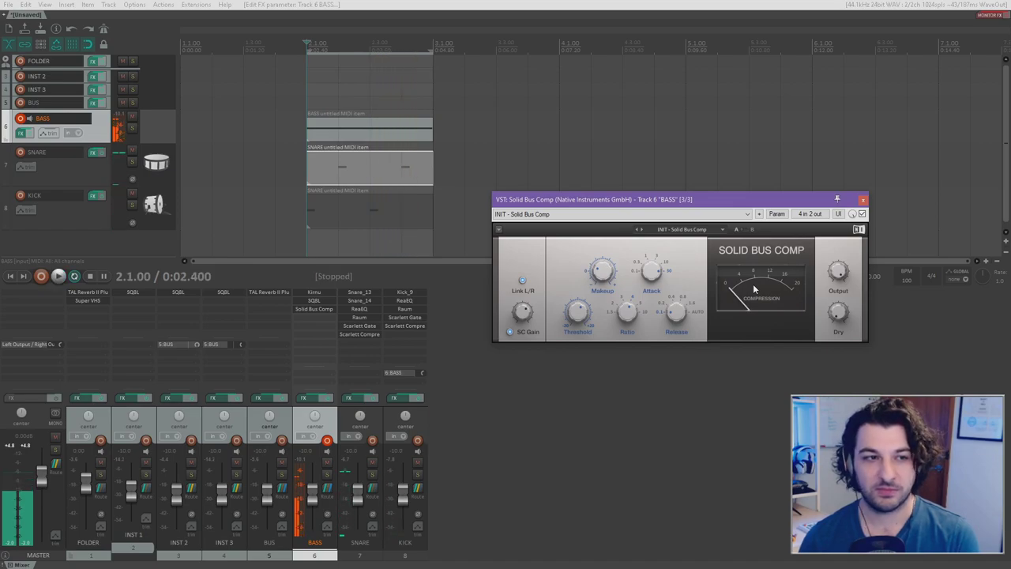
{"action": "left_click", "coordinate": [132, 128]}
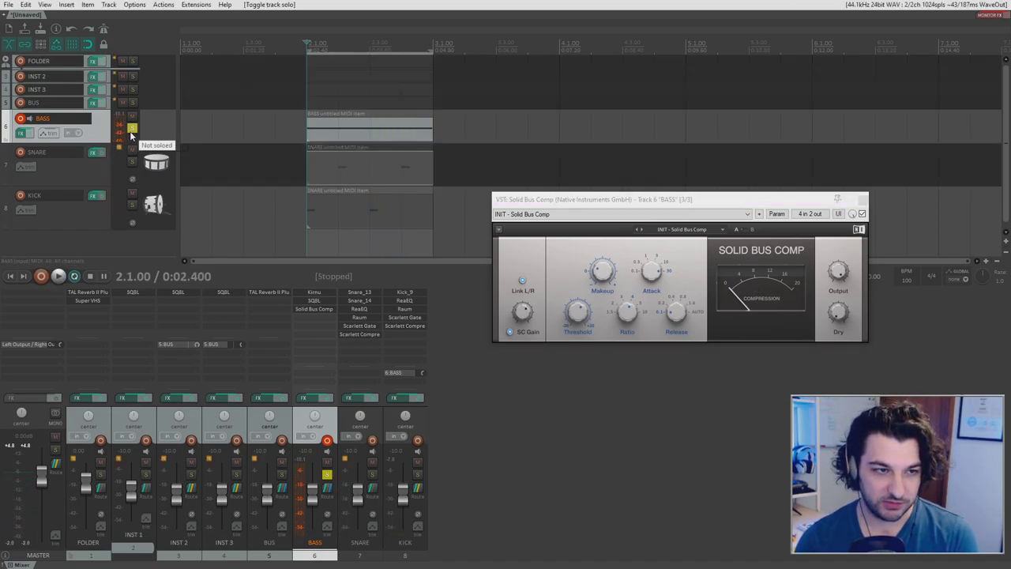
{"action": "key", "text": "space"}
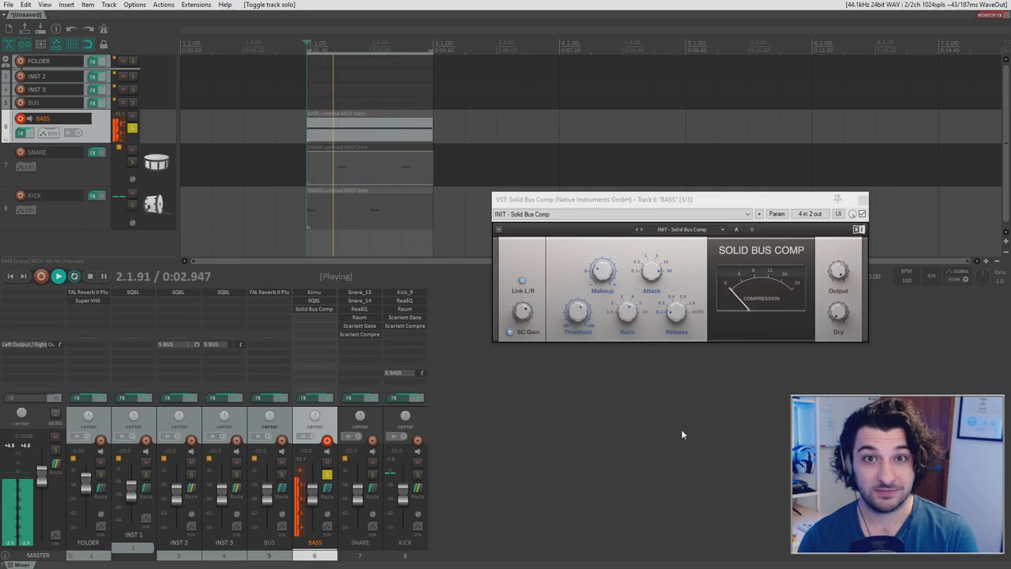
{"action": "key", "text": "space"}
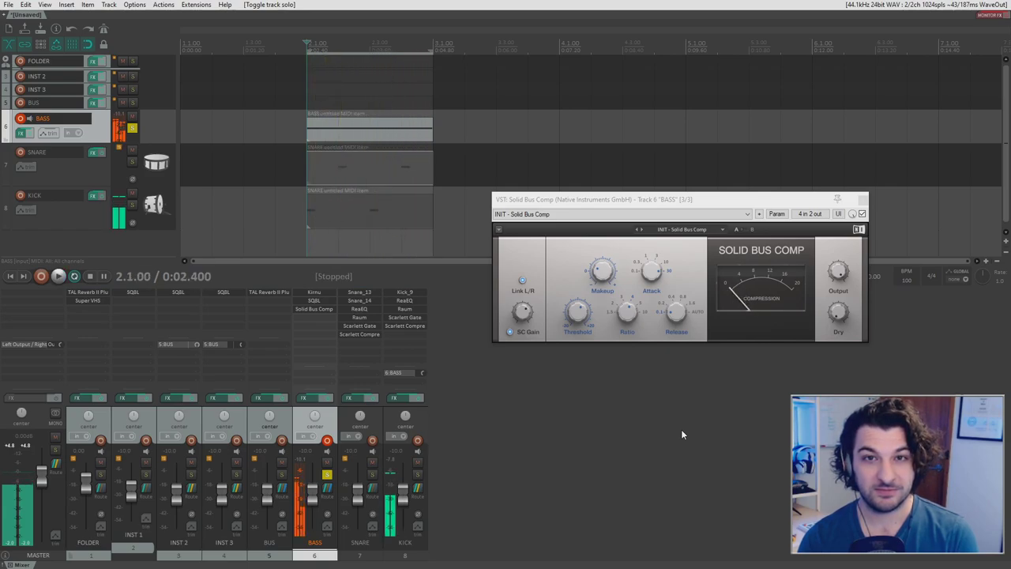
{"action": "left_click", "coordinate": [531, 319]}
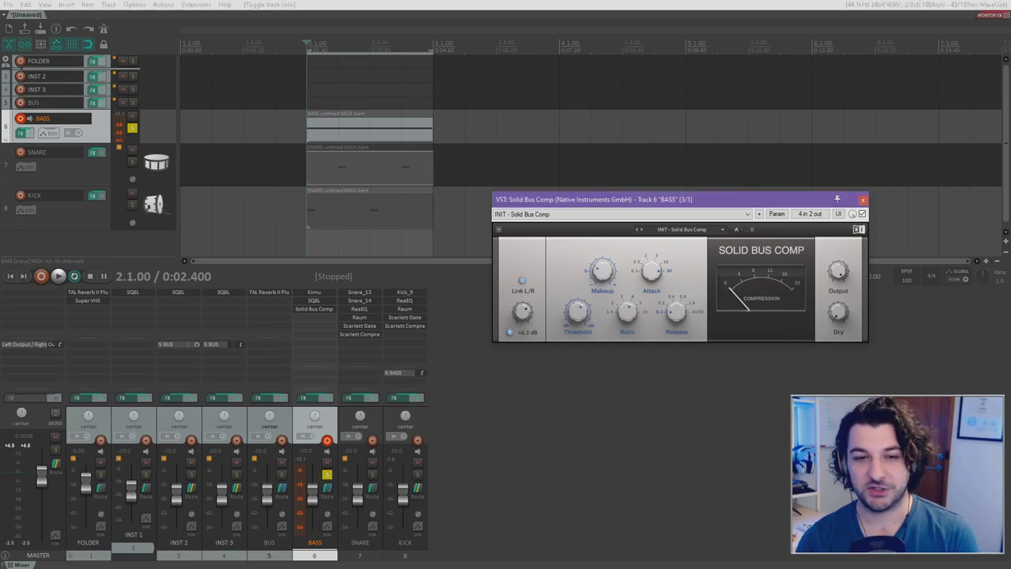
{"action": "key", "text": "space"}
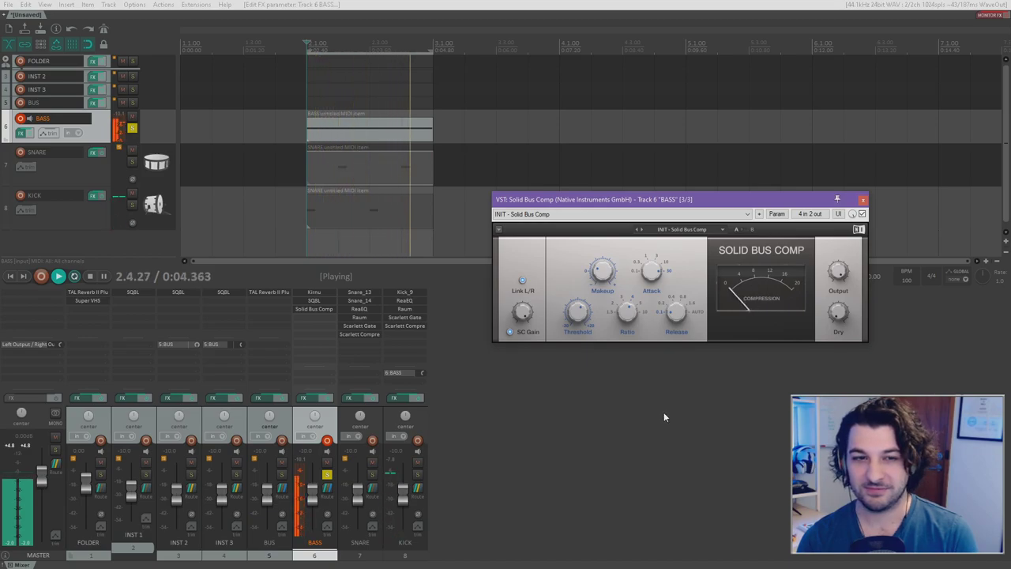
{"action": "key", "text": "space"}
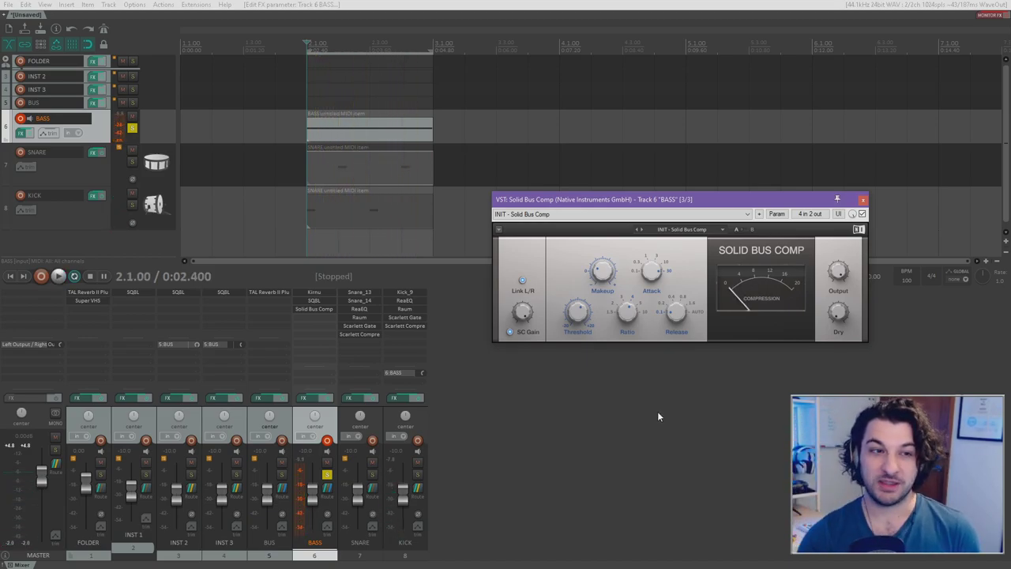
{"action": "left_click", "coordinate": [133, 129]}
{"action": "key", "text": "space"}
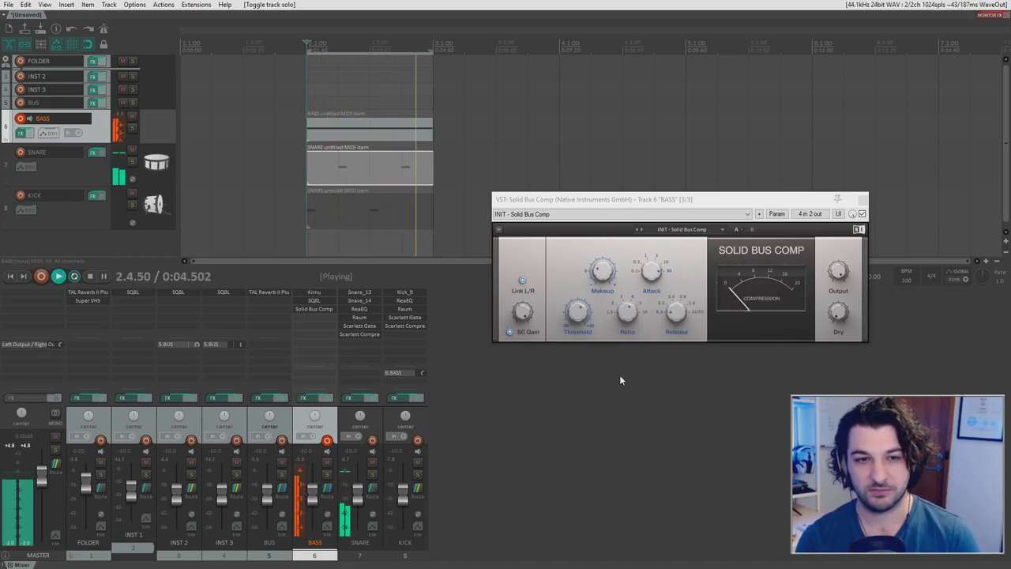
{"action": "key", "text": "space"}
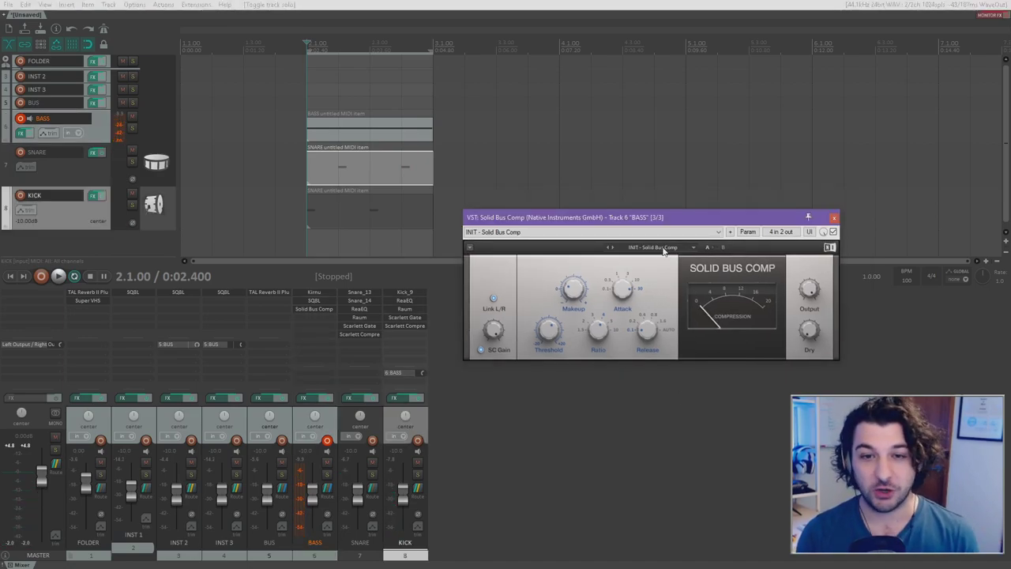
Step: Add a sidechain send from SNARE into the BASS track's Solid Bus Comp
{"action": "left_click_drag", "start_coordinate": [664, 217], "coordinate": [665, 219]}
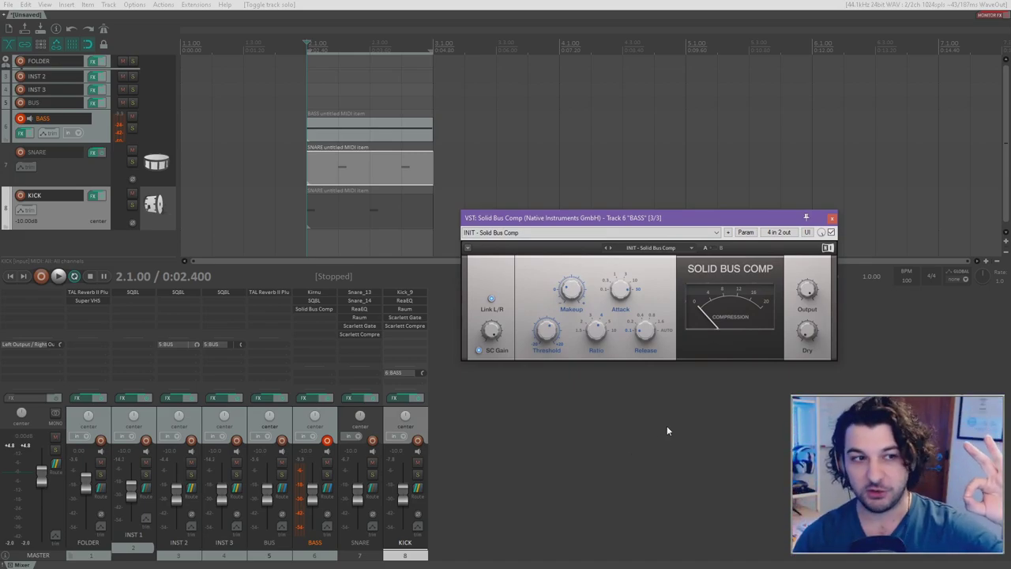
{"action": "left_click", "coordinate": [92, 135]}
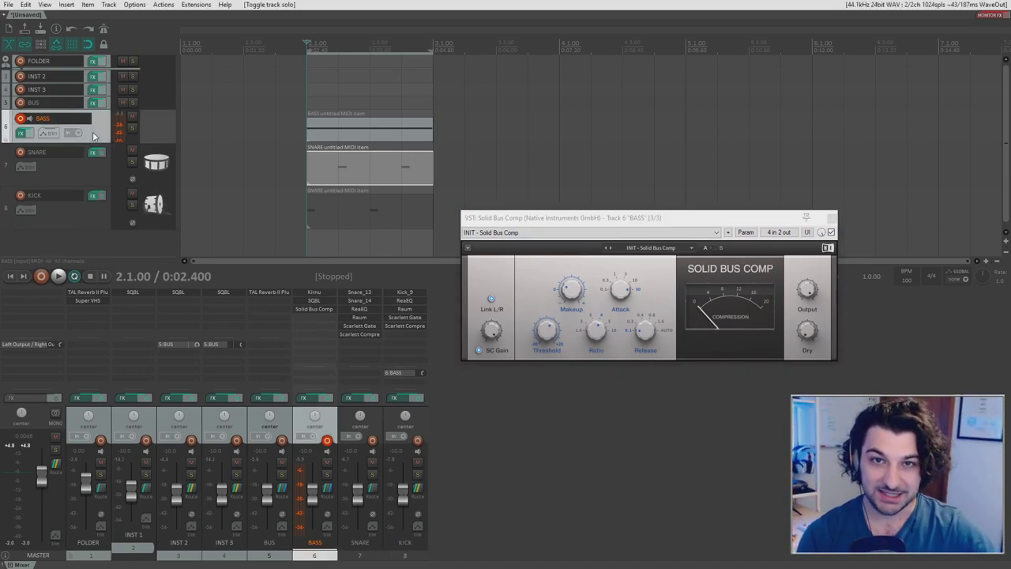
{"action": "left_click", "coordinate": [84, 214]}
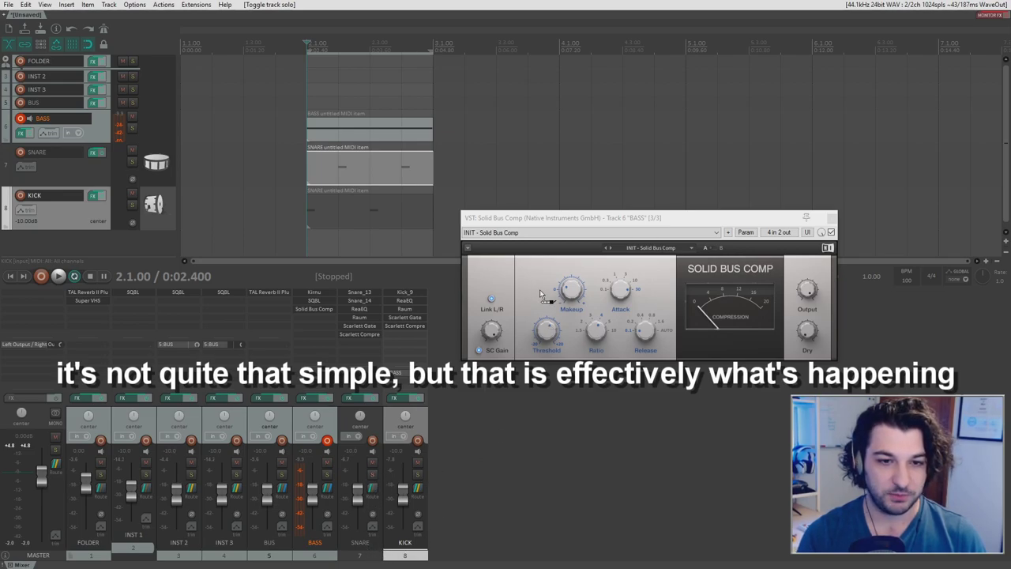
{"action": "left_click_drag", "start_coordinate": [542, 295], "coordinate": [540, 293]}
{"action": "left_click", "coordinate": [703, 293]}
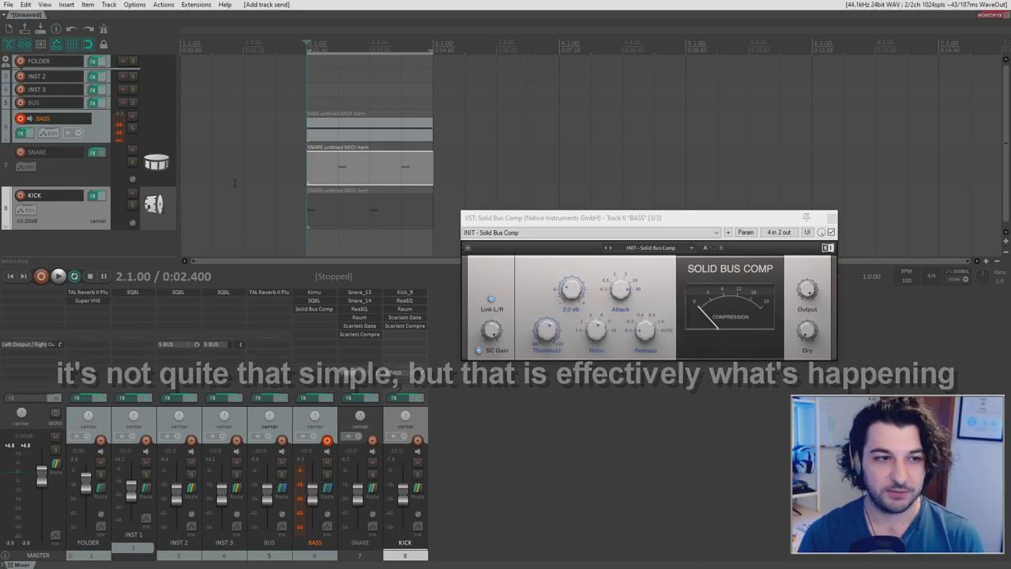
Step: Audition the ducking while soloing and unsoloing BASS, then close the compressor window
{"action": "key", "text": "space"}
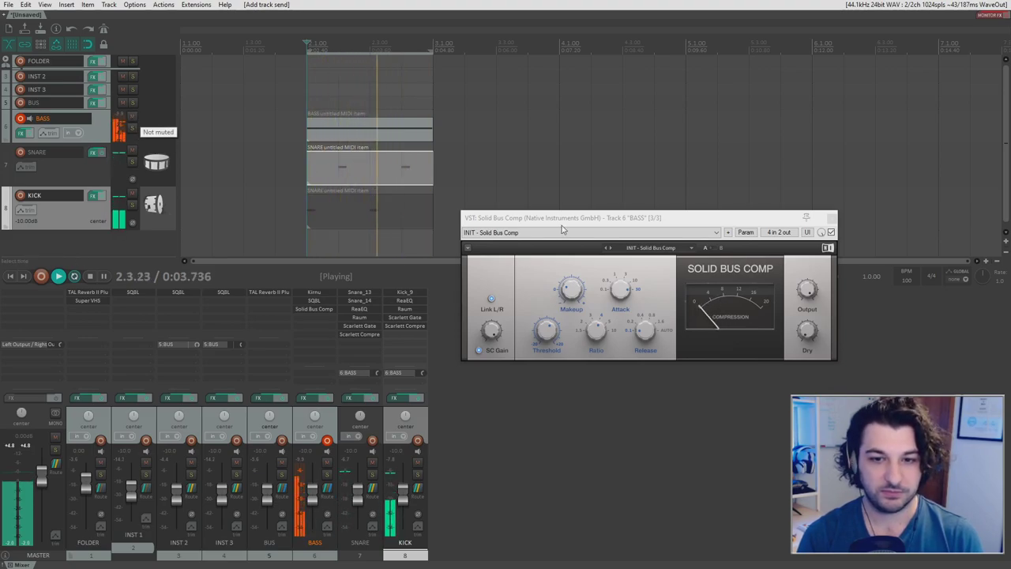
{"action": "left_click", "coordinate": [132, 127]}
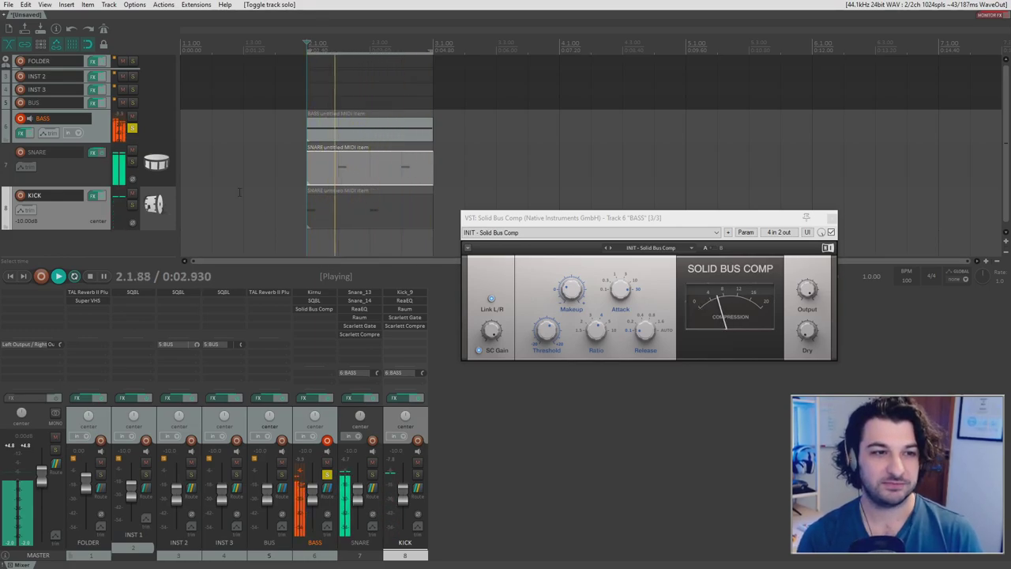
{"action": "left_click", "coordinate": [132, 127]}
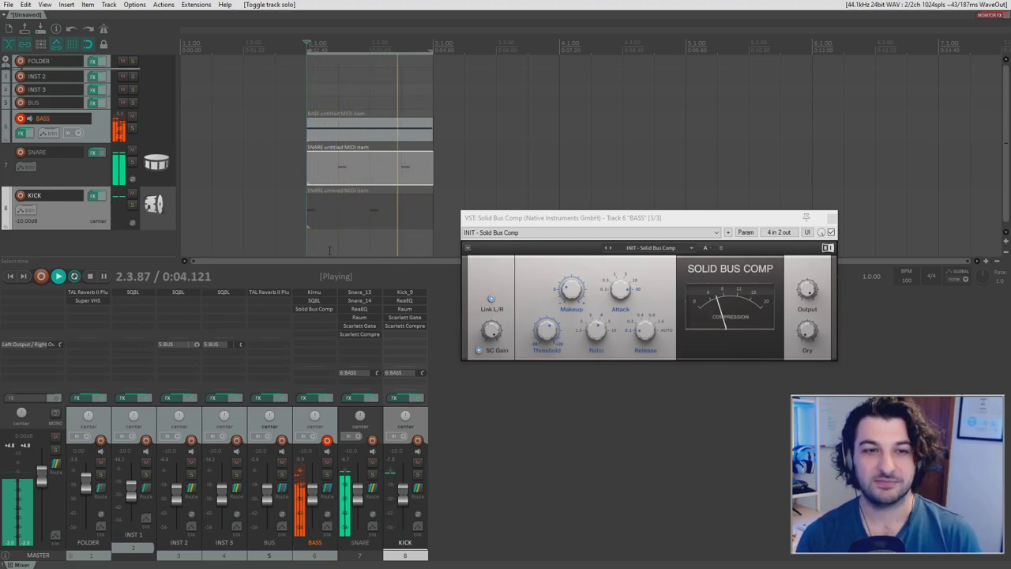
{"action": "key", "text": "space"}
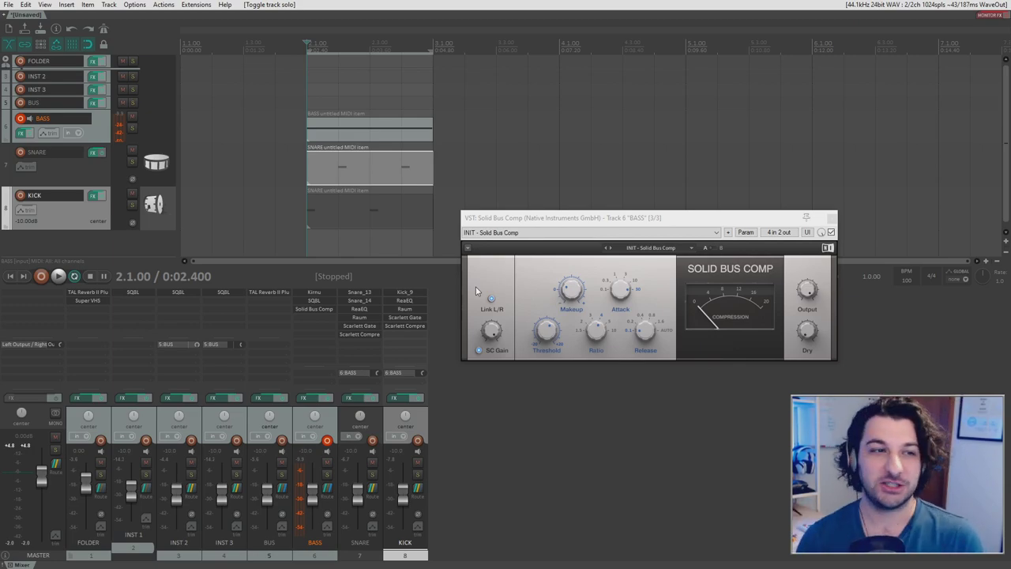
{"action": "left_click", "coordinate": [90, 140]}
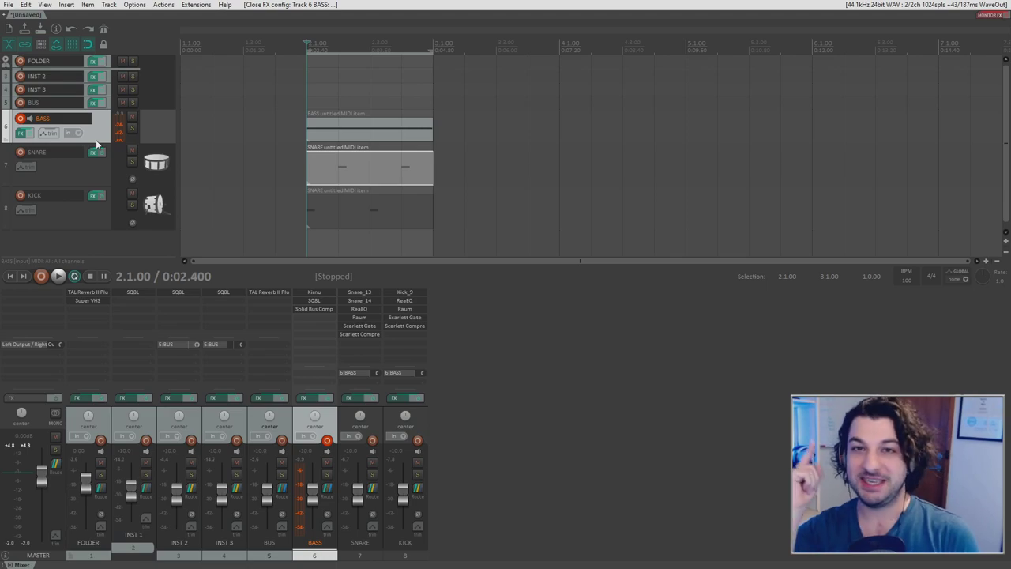
Step: Insert a new track named BASS BUS above BASS and nest BASS inside it
{"action": "right_click", "coordinate": [95, 139]}
{"action": "left_click", "coordinate": [119, 140]}
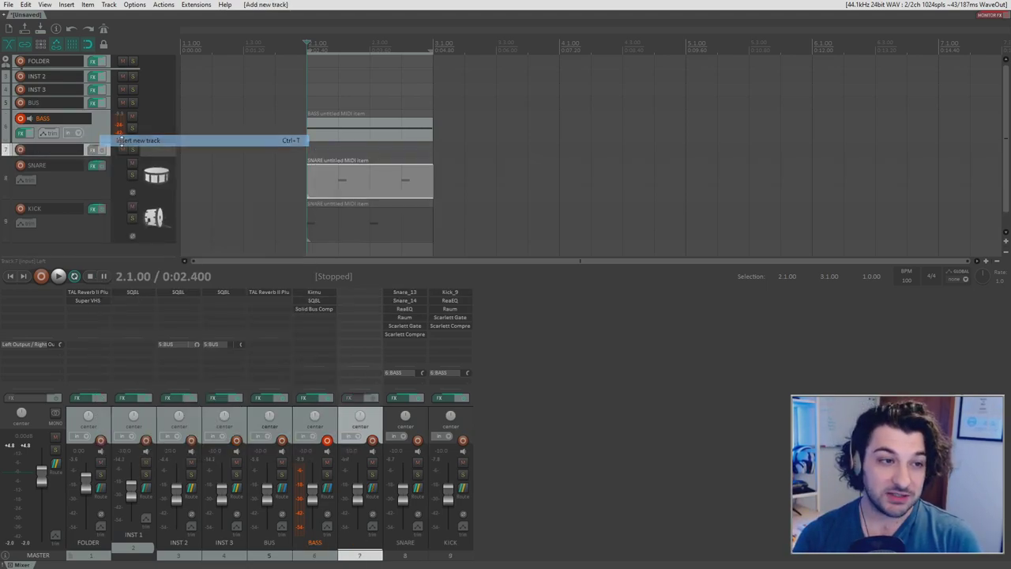
{"action": "left_click_drag", "start_coordinate": [88, 153], "coordinate": [62, 118]}
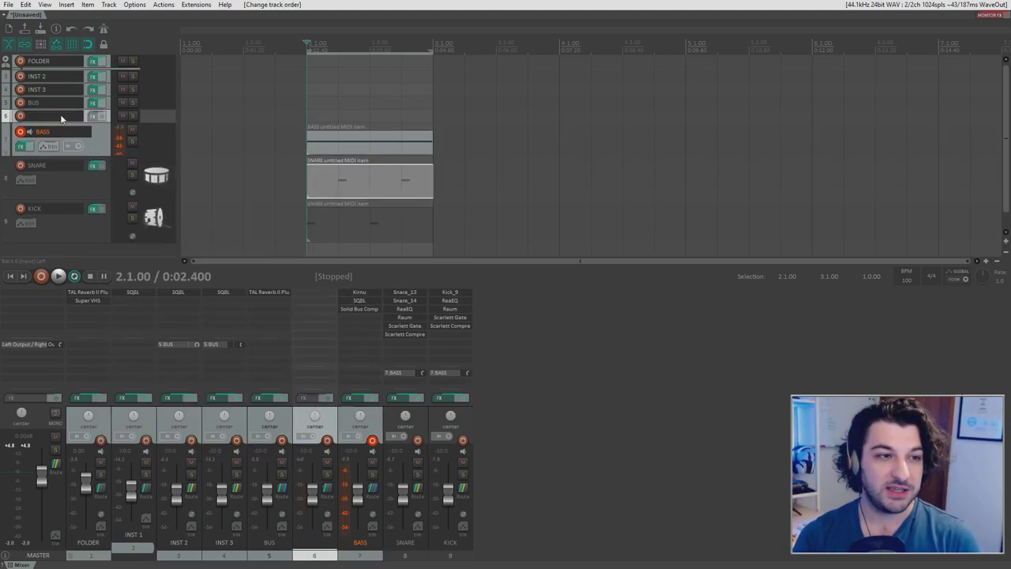
{"action": "type", "text": "BASS BUS"}
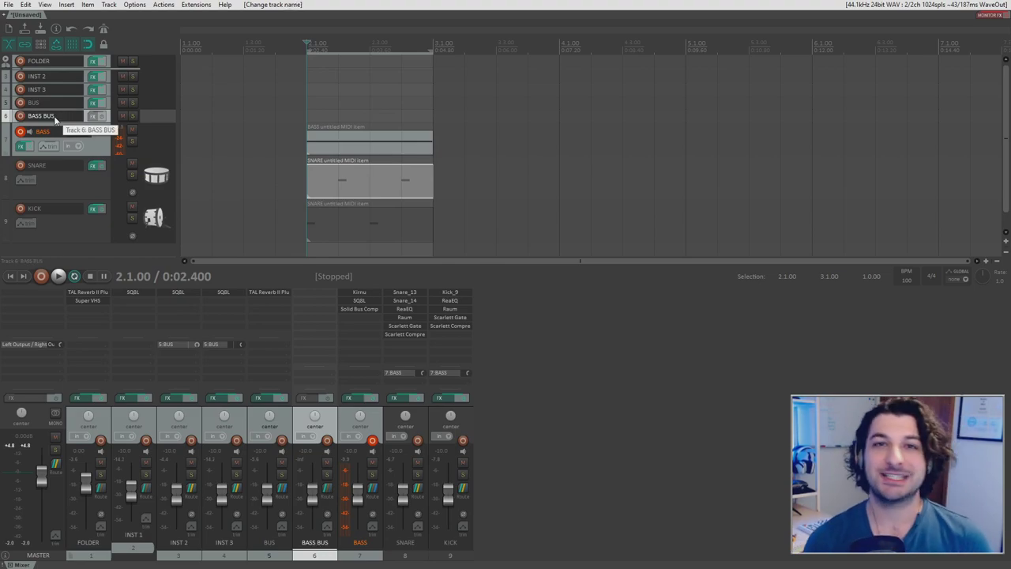
{"action": "key", "text": "Return"}
{"action": "left_click_drag", "start_coordinate": [104, 152], "coordinate": [105, 120]}
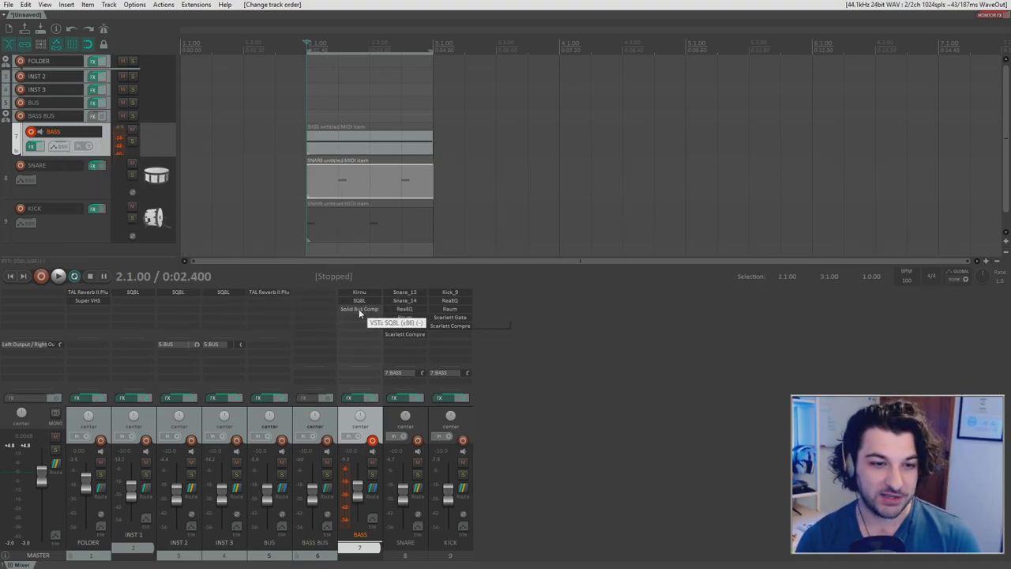
Step: Move Solid Bus Comp from BASS onto BASS BUS and raise the bus fader during playback
{"action": "left_click_drag", "start_coordinate": [359, 308], "coordinate": [314, 294]}
{"action": "left_click", "coordinate": [314, 291]}
{"action": "key", "text": "space"}
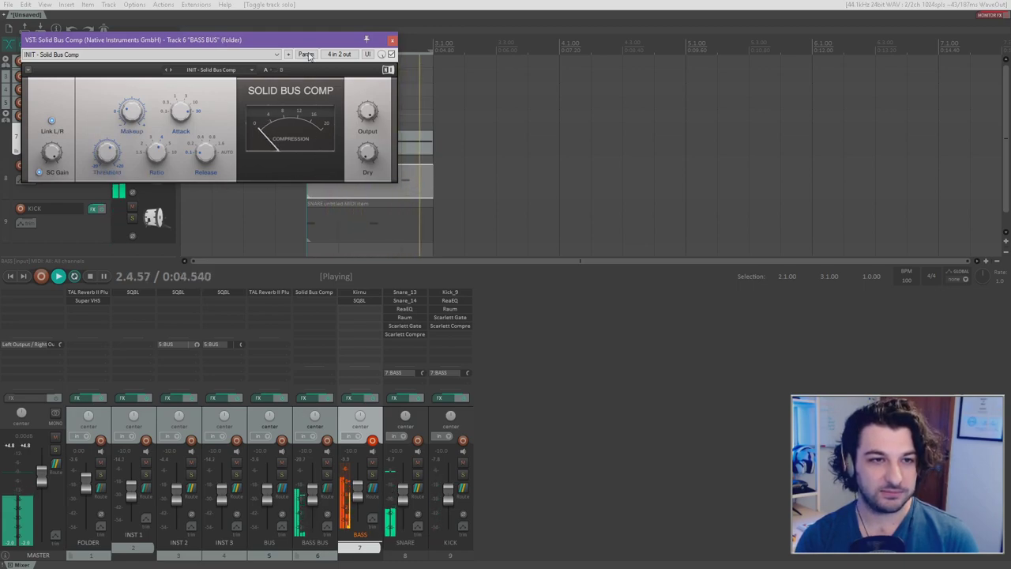
{"action": "left_click_drag", "start_coordinate": [309, 39], "coordinate": [626, 112]}
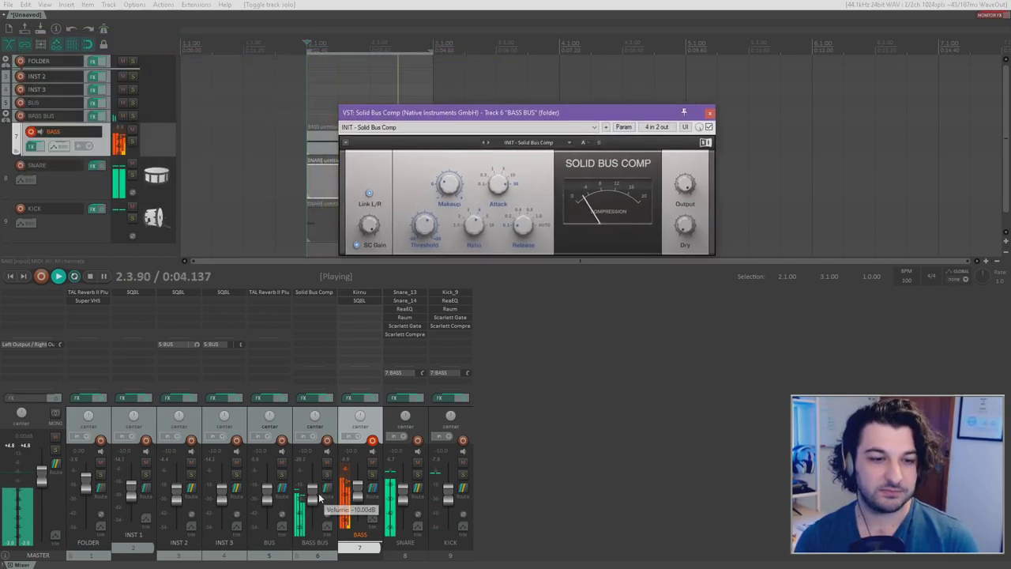
{"action": "left_click_drag", "start_coordinate": [316, 498], "coordinate": [316, 480]}
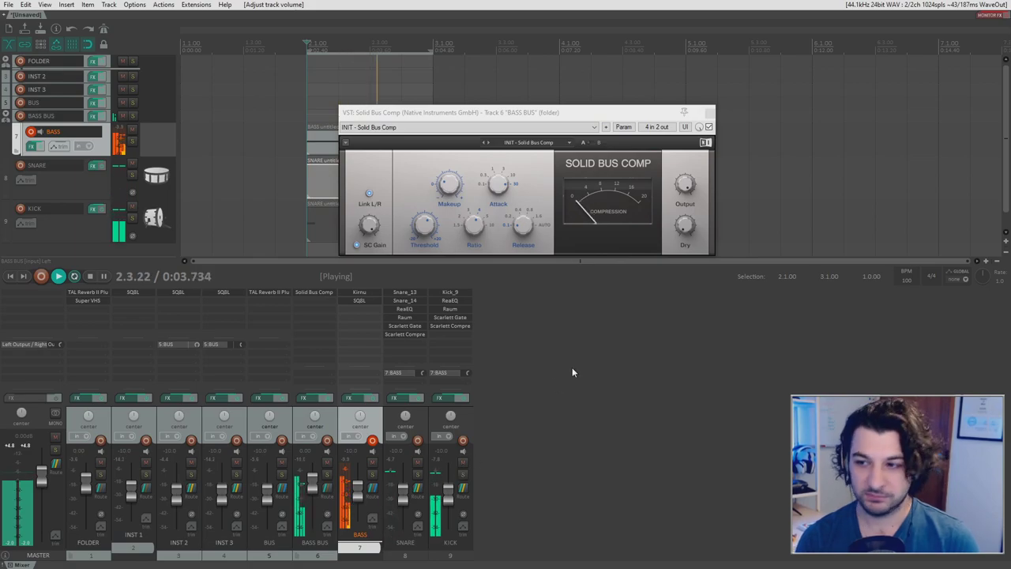
{"action": "mouse_move", "coordinate": [684, 164]}
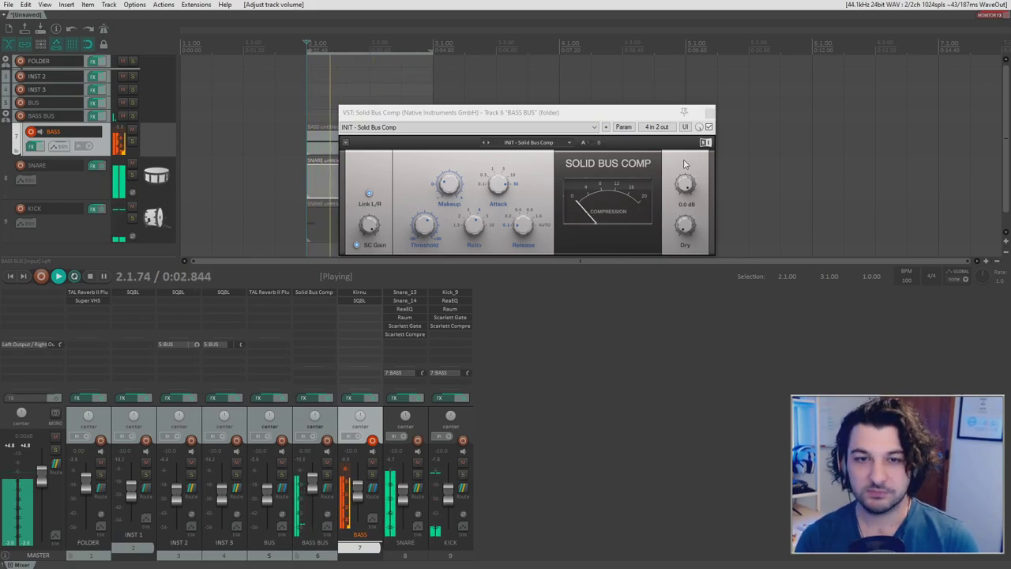
{"action": "left_click", "coordinate": [707, 113]}
{"action": "key", "text": "space"}
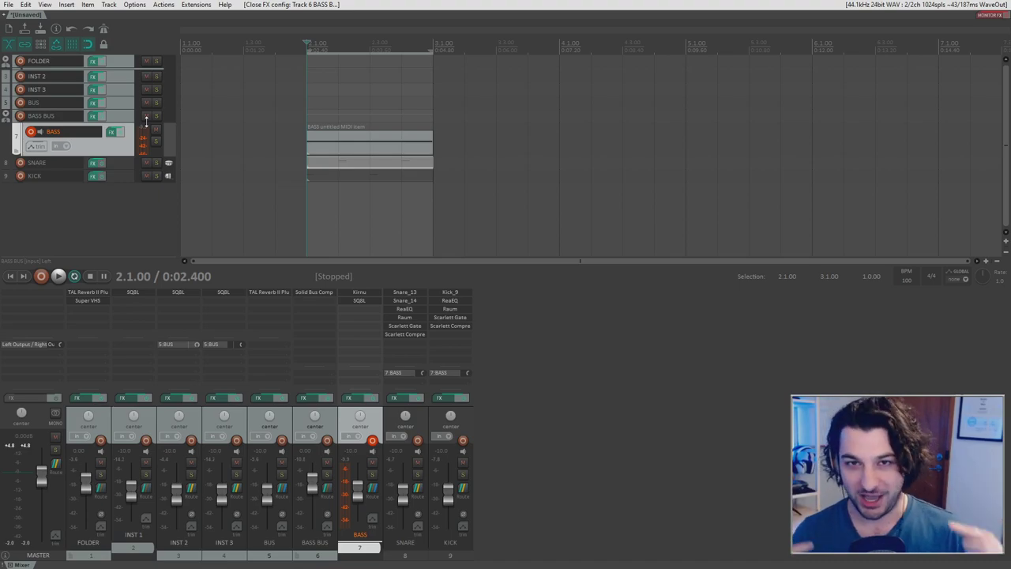
{"action": "left_click", "coordinate": [407, 430]}
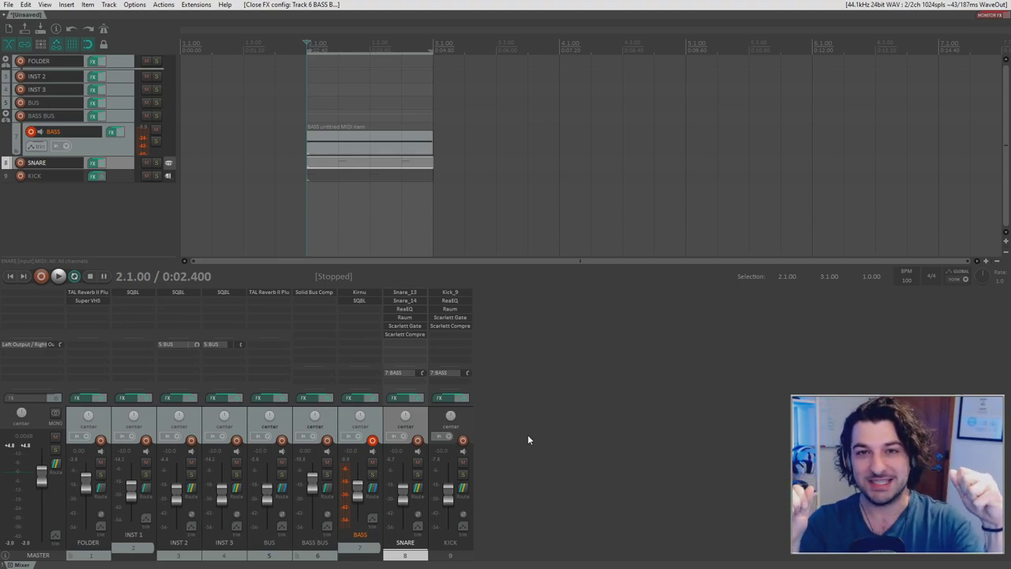
{"action": "left_click", "coordinate": [372, 487]}
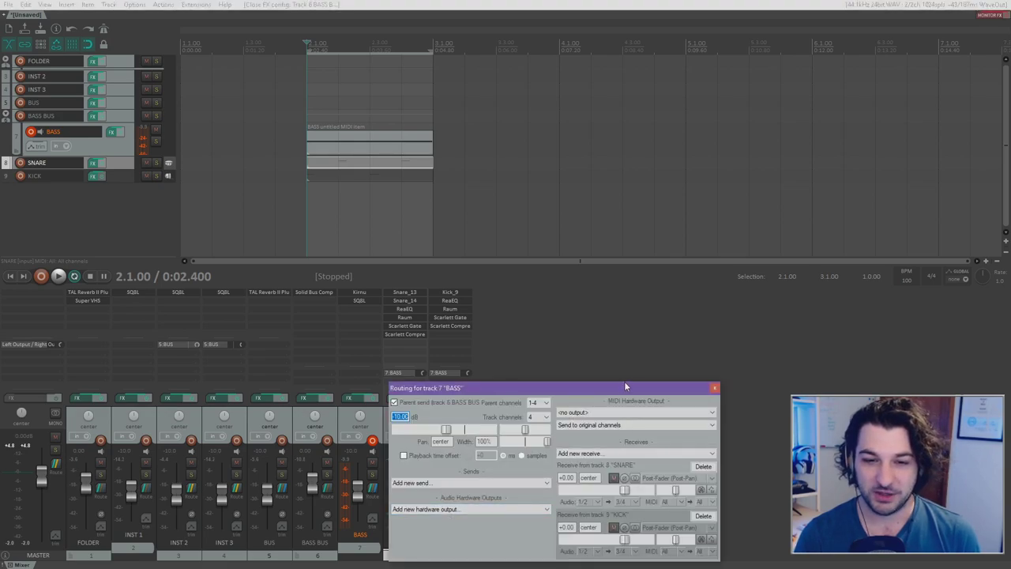
{"action": "left_click_drag", "start_coordinate": [624, 388], "coordinate": [592, 308]}
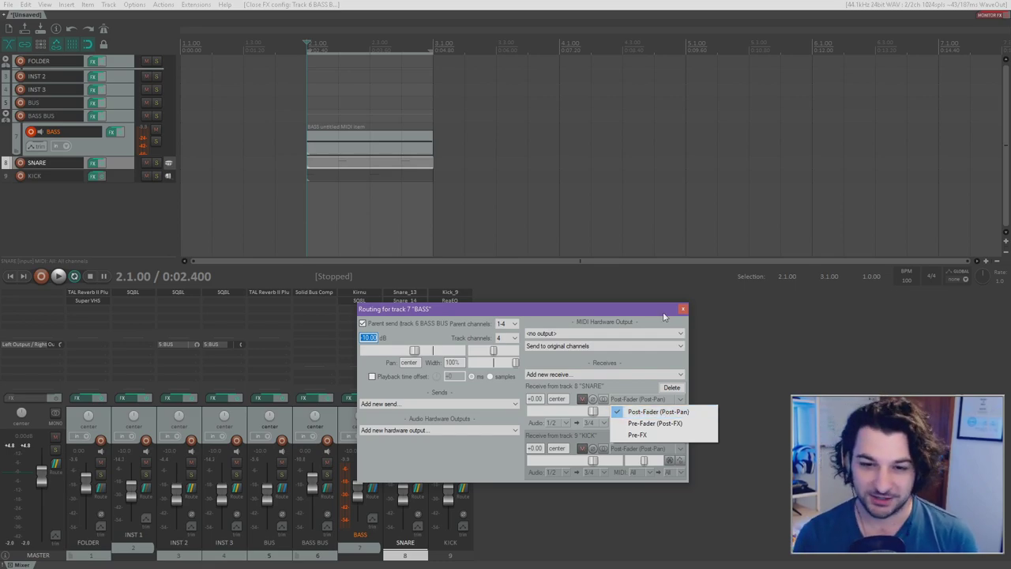
{"action": "left_click", "coordinate": [683, 308]}
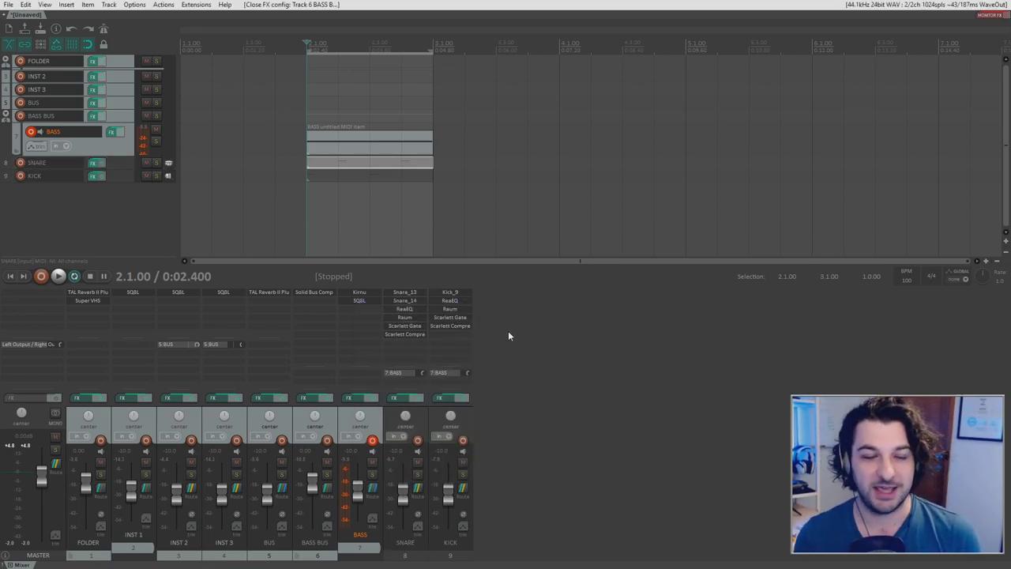